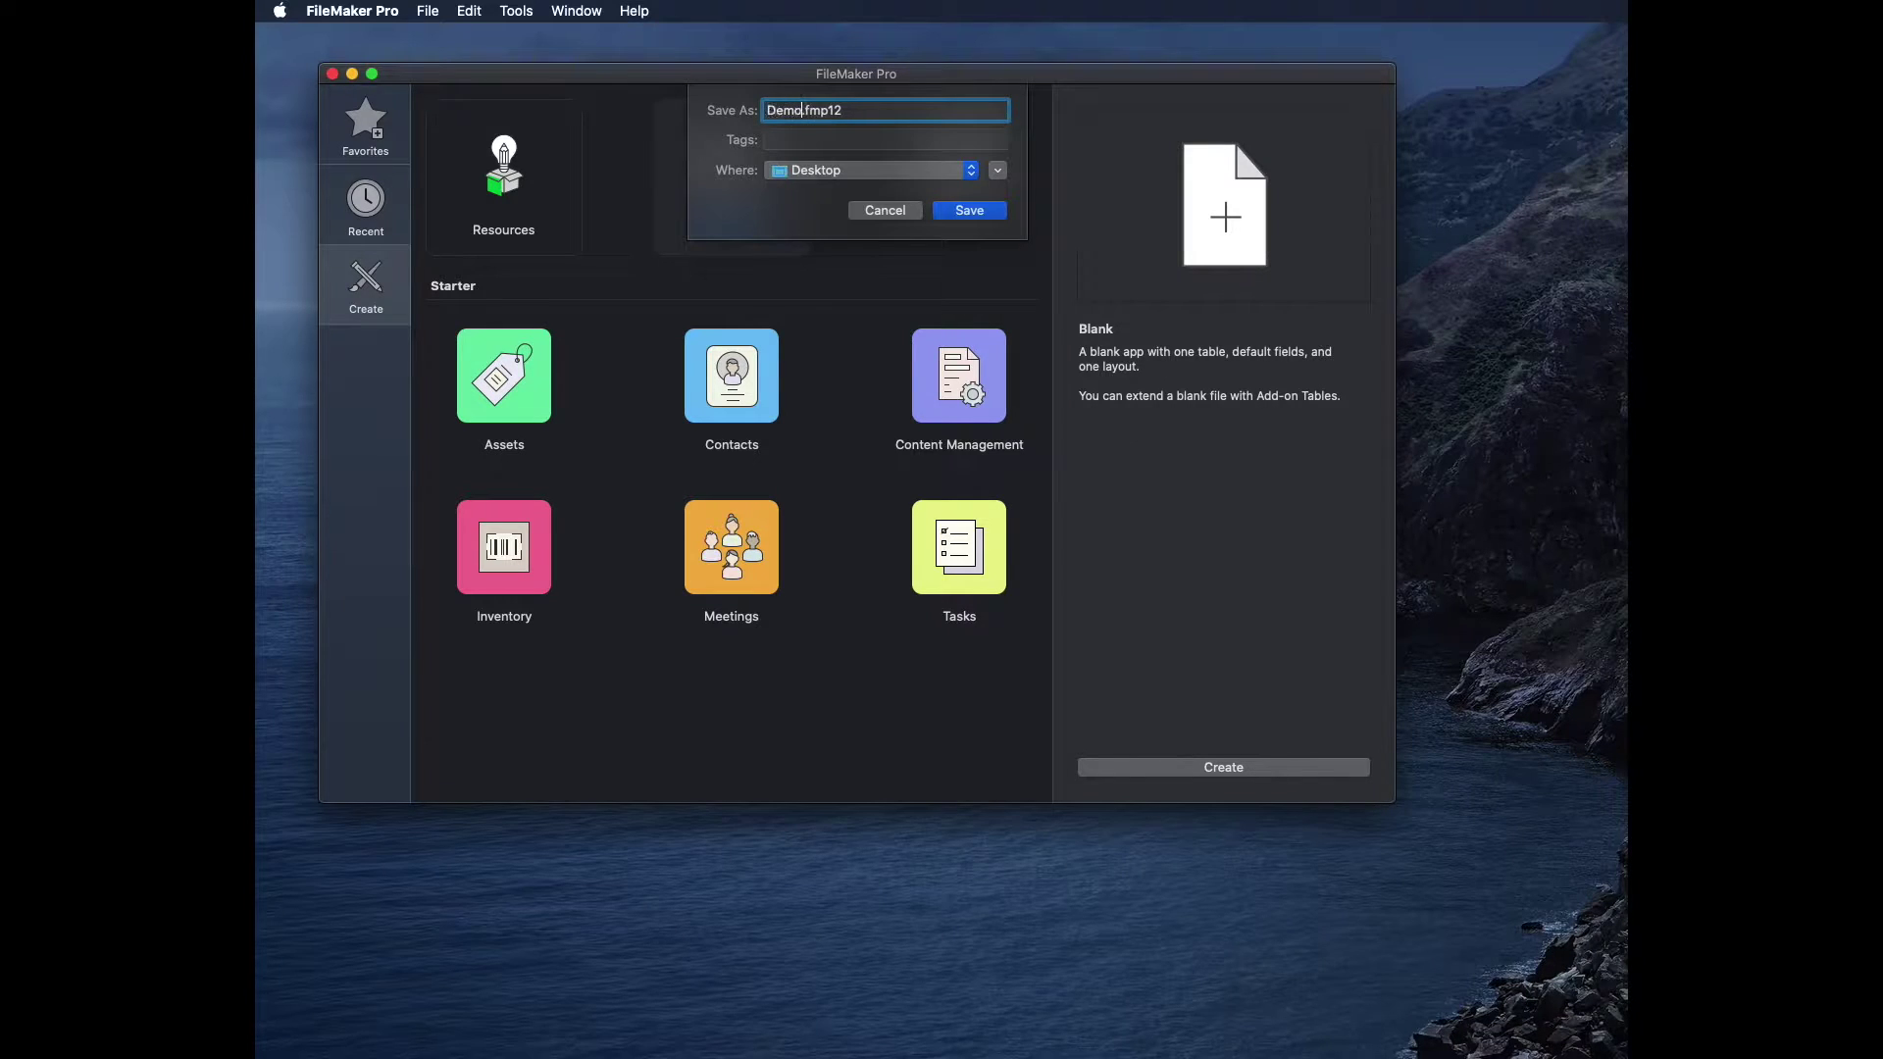
Save the new blank file as Demo, accept the default table setup, enlarge the window and open Layout mode
key(Return)
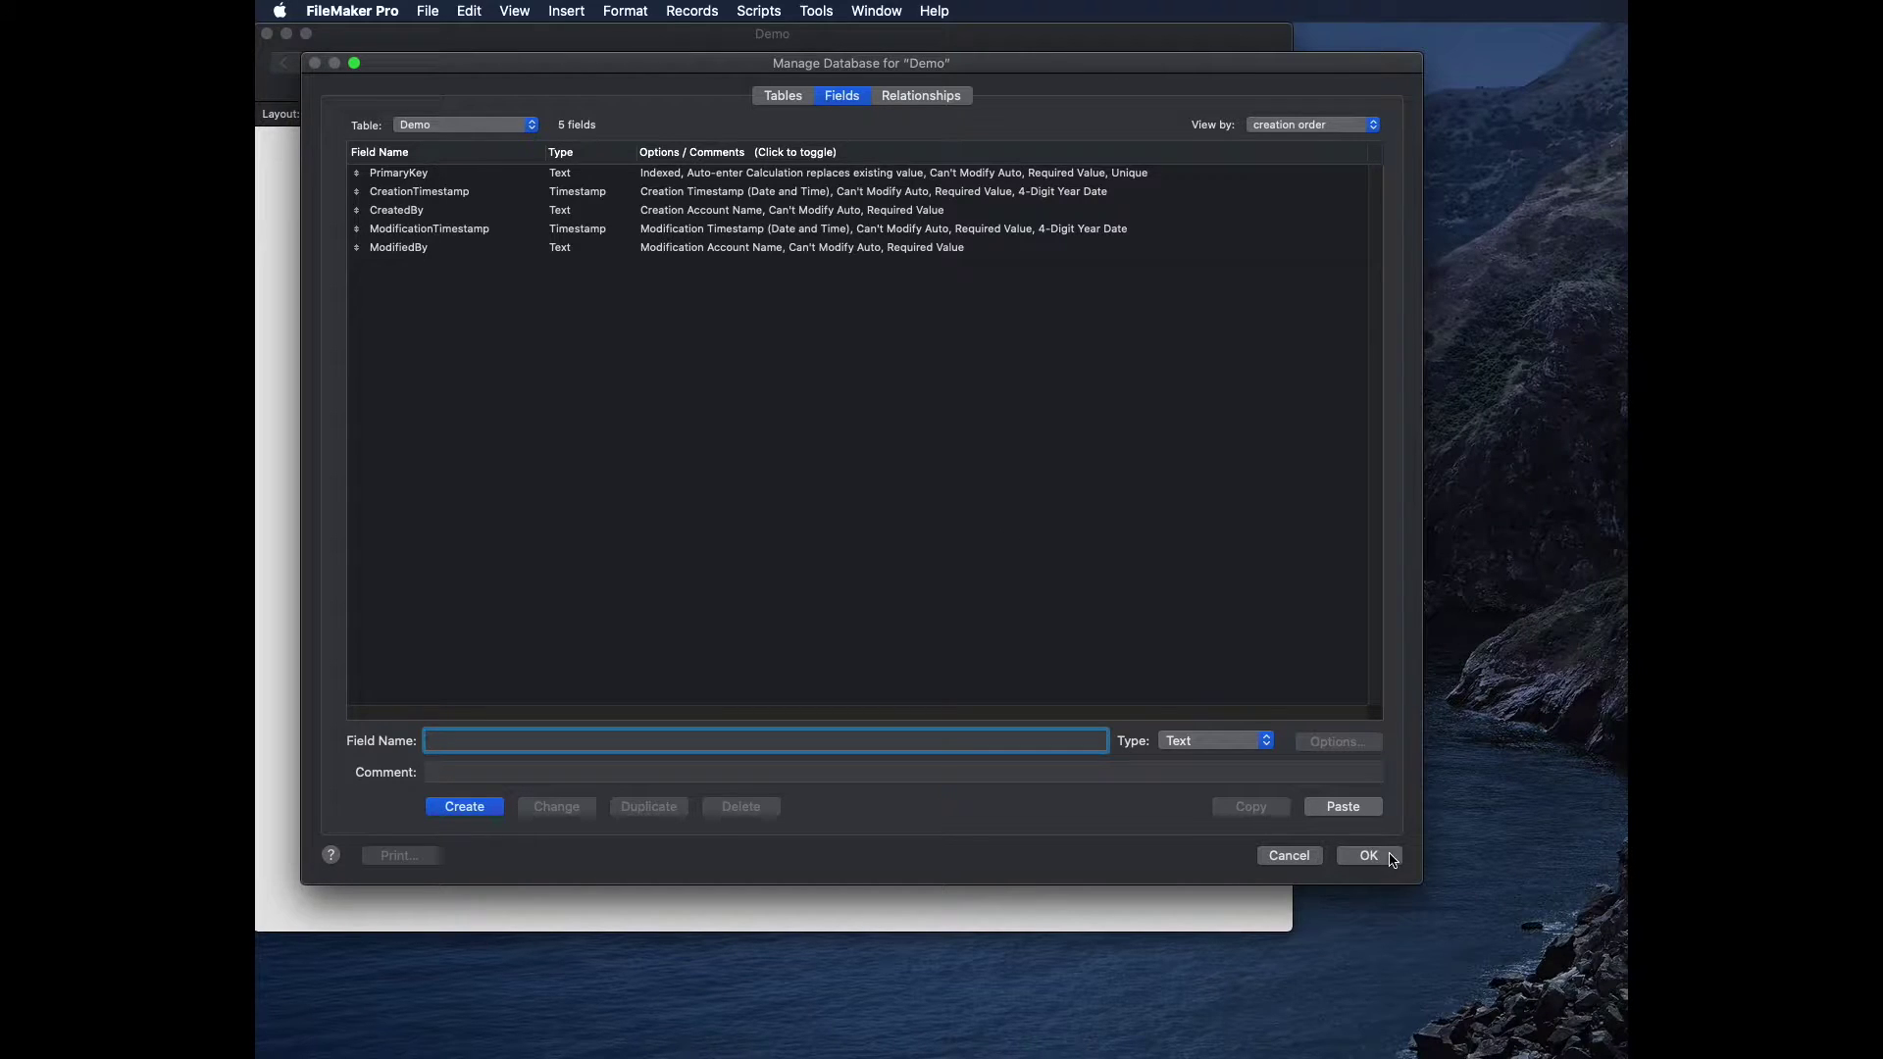
click(783, 95)
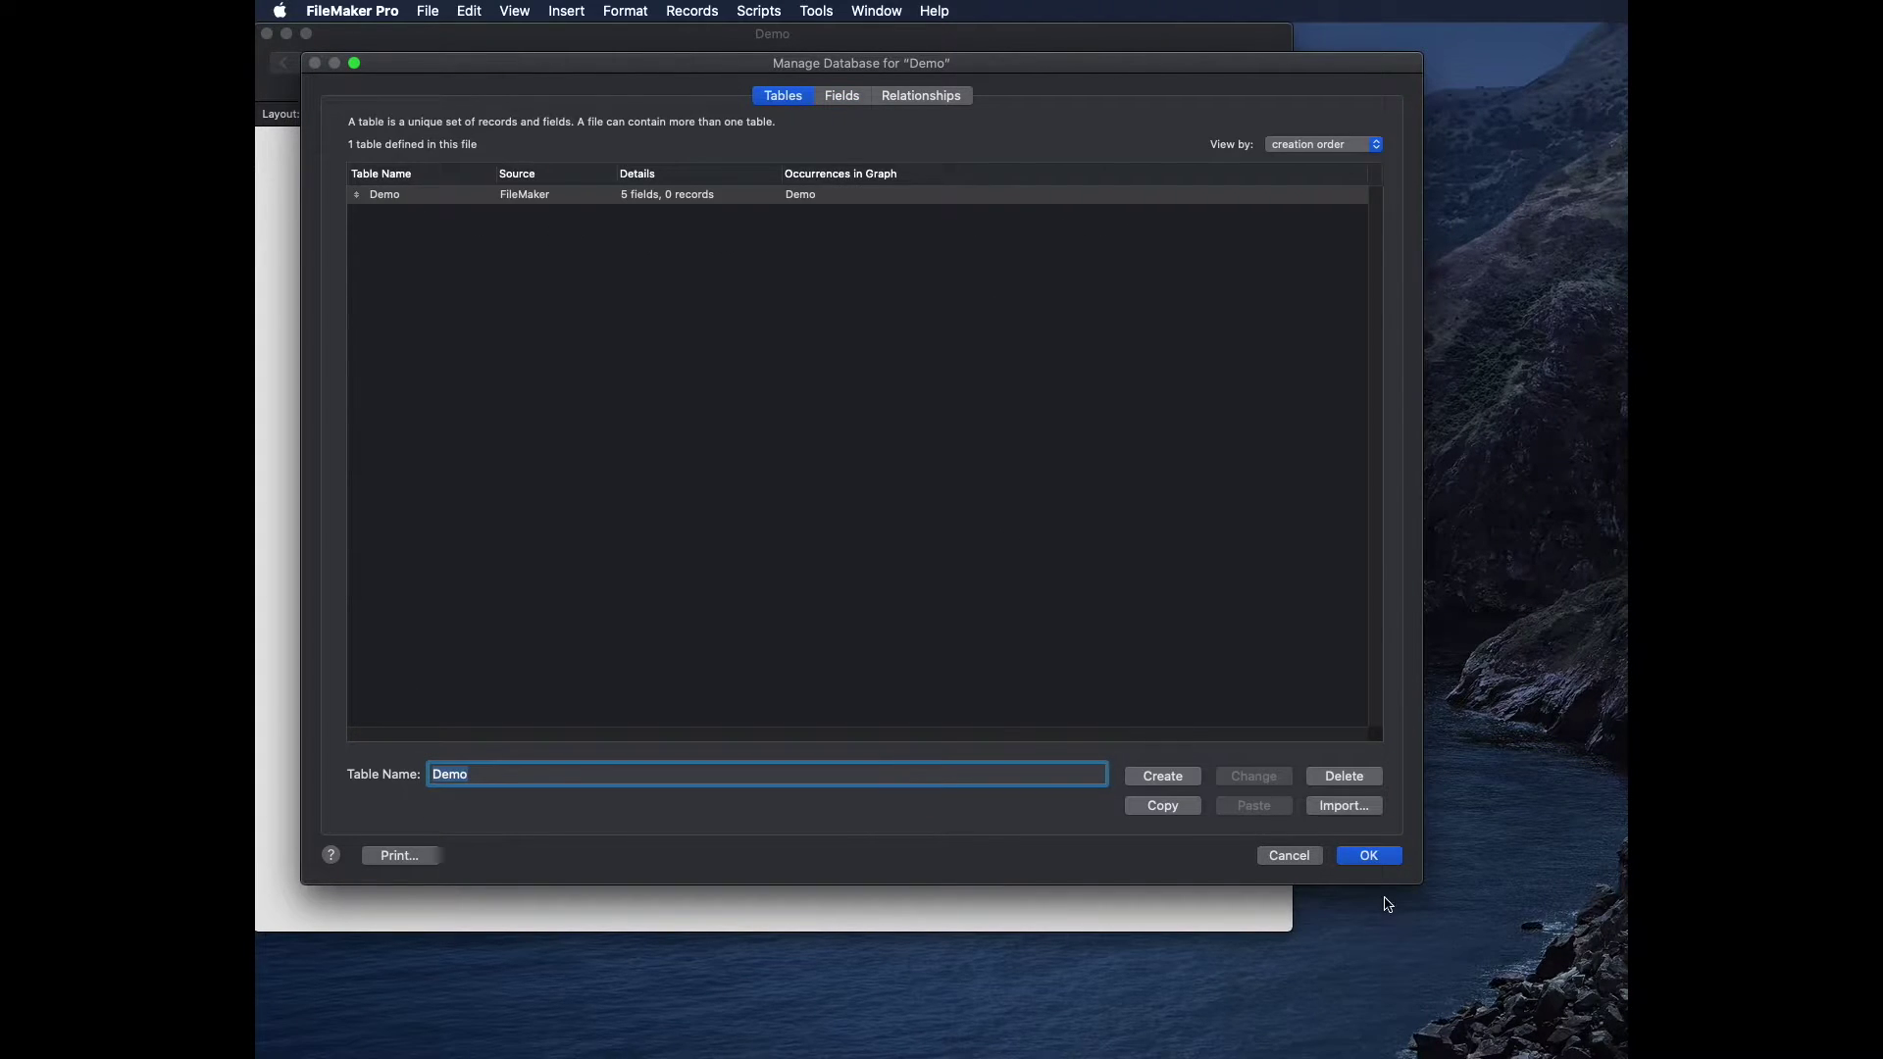
click(1369, 856)
drag(1285, 928, 1574, 1024)
key(super+l)
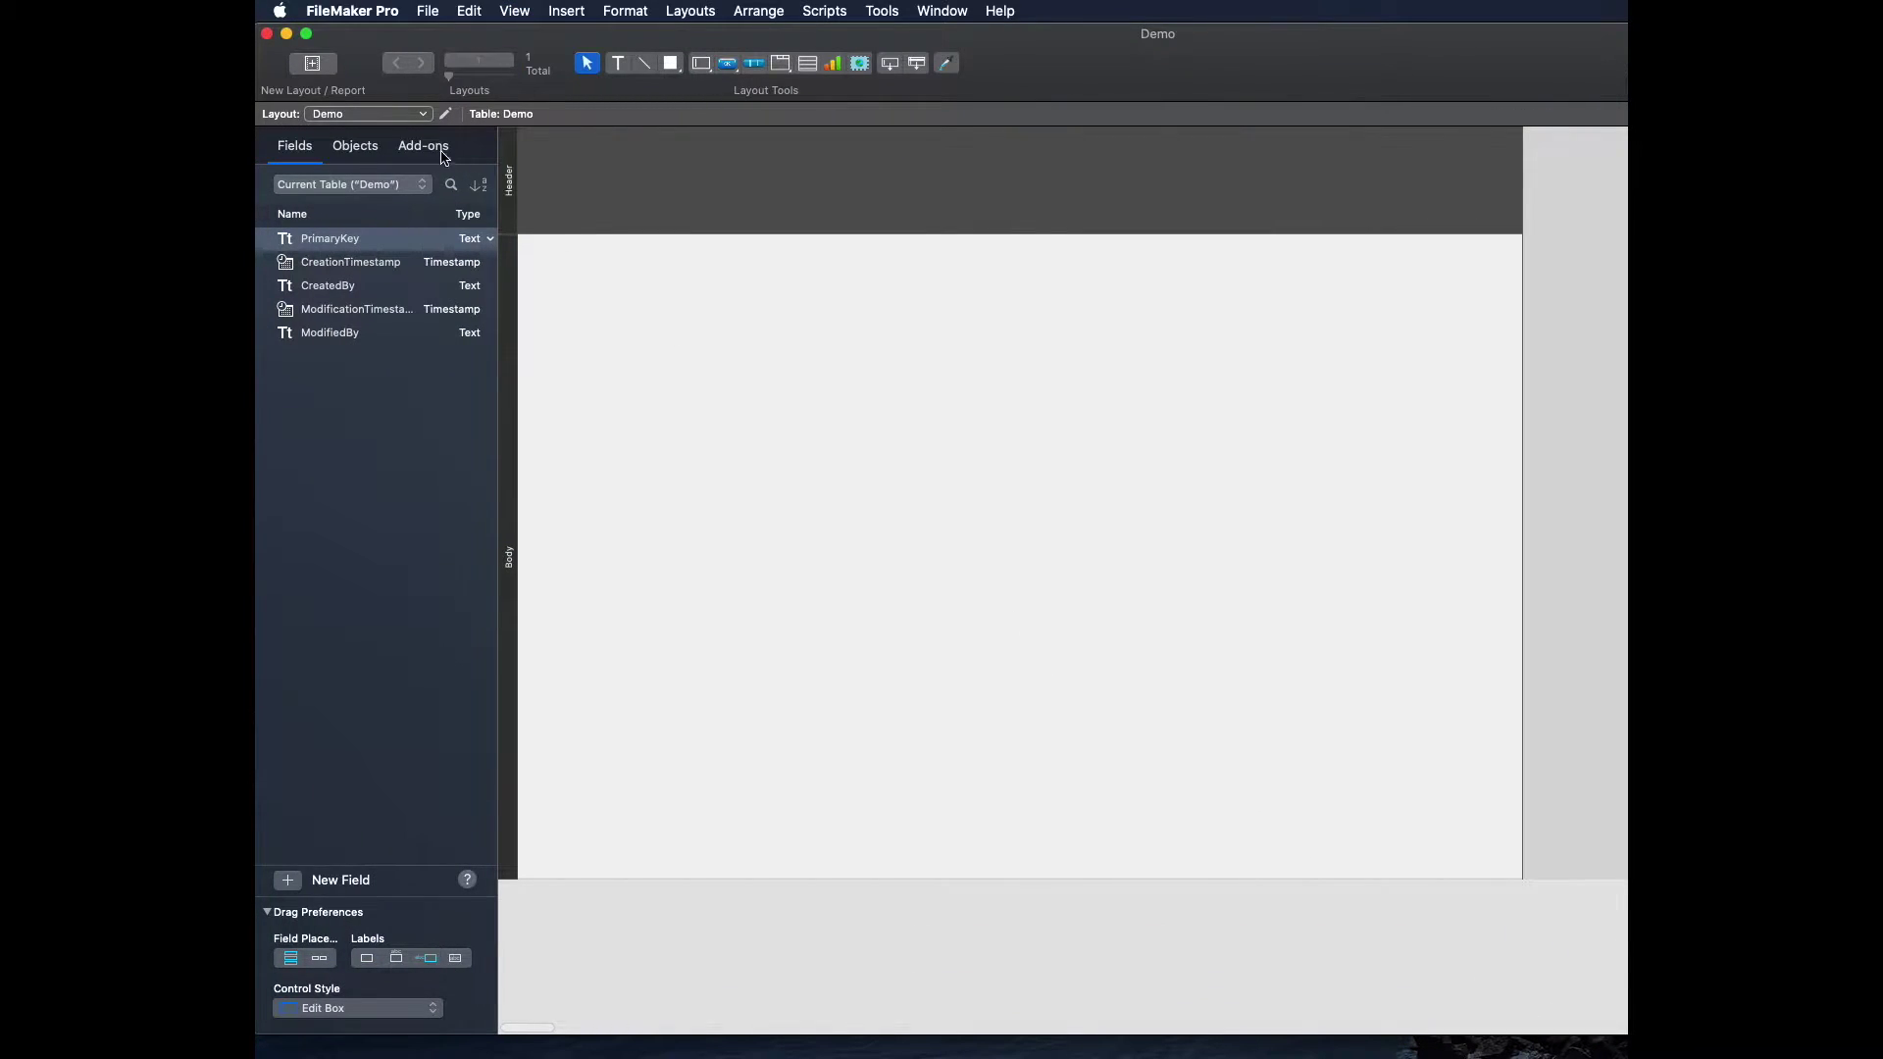
Install the Calendar add-on from the Add-ons catalog into the Demo file
click(435, 149)
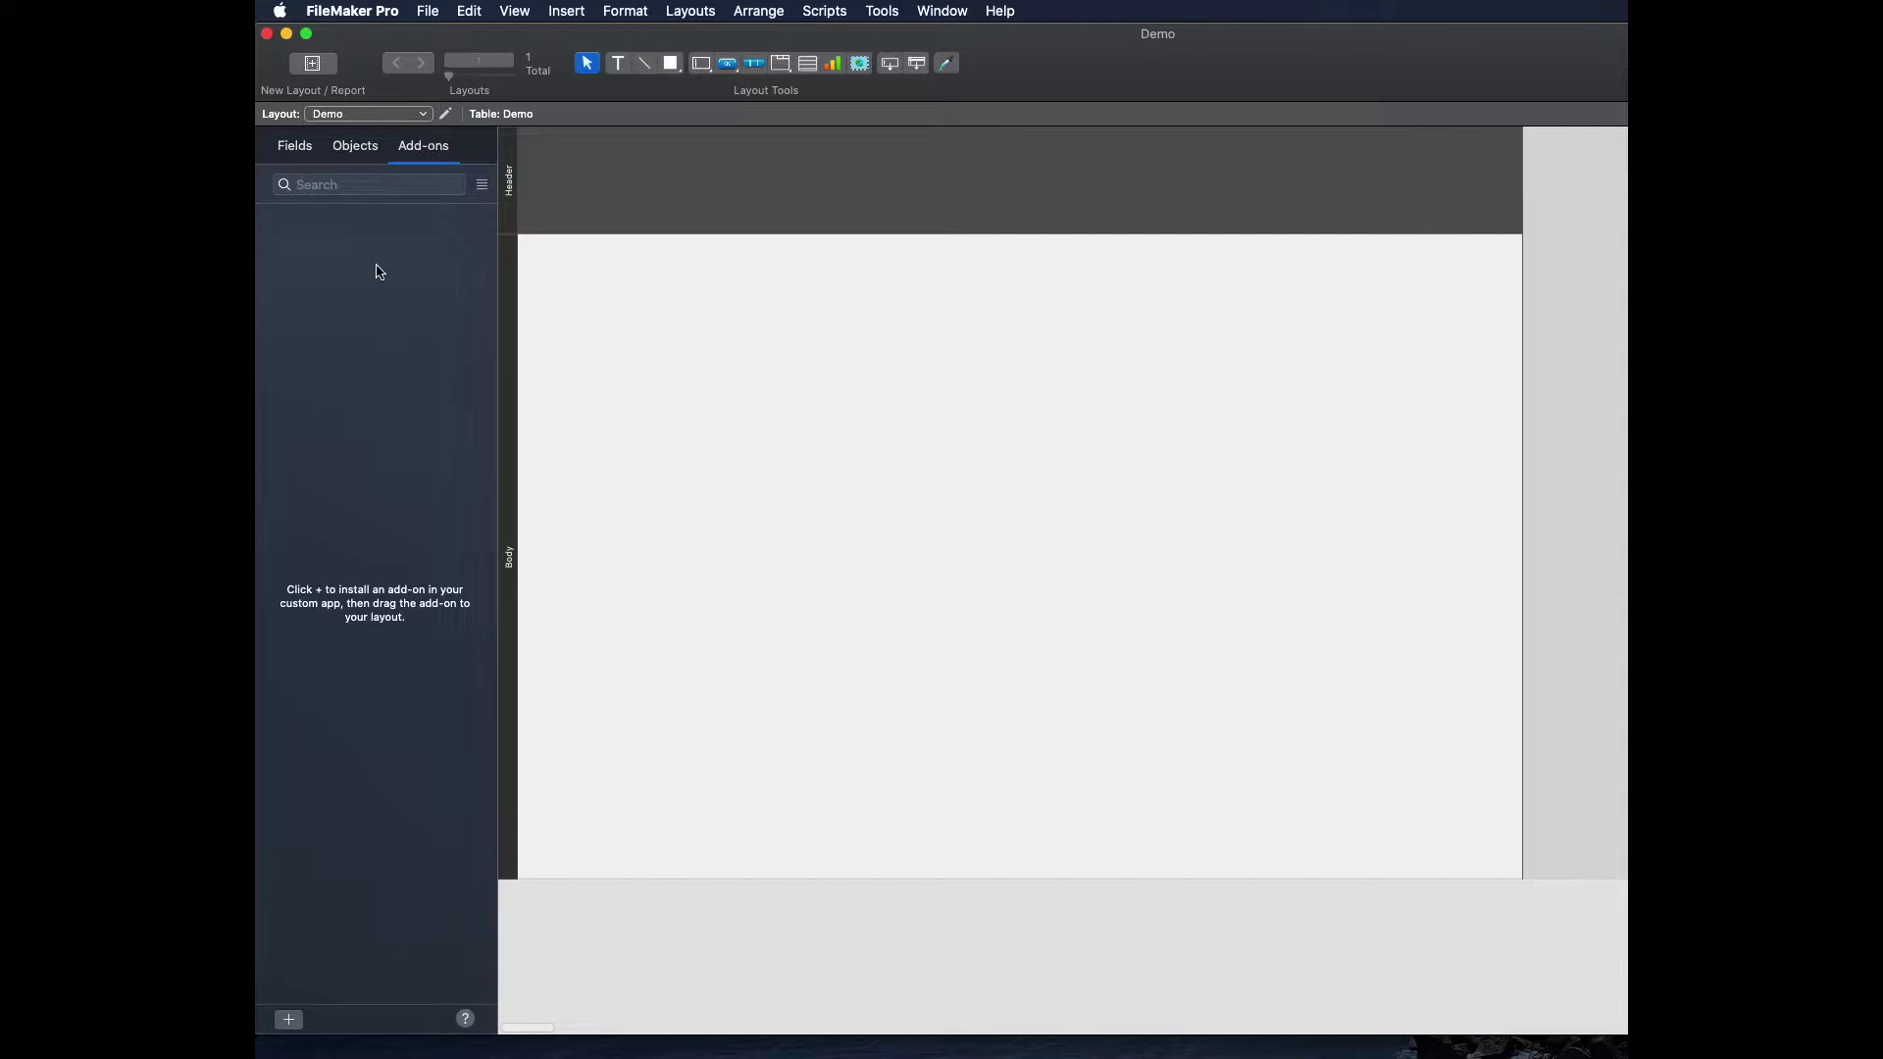
click(288, 1016)
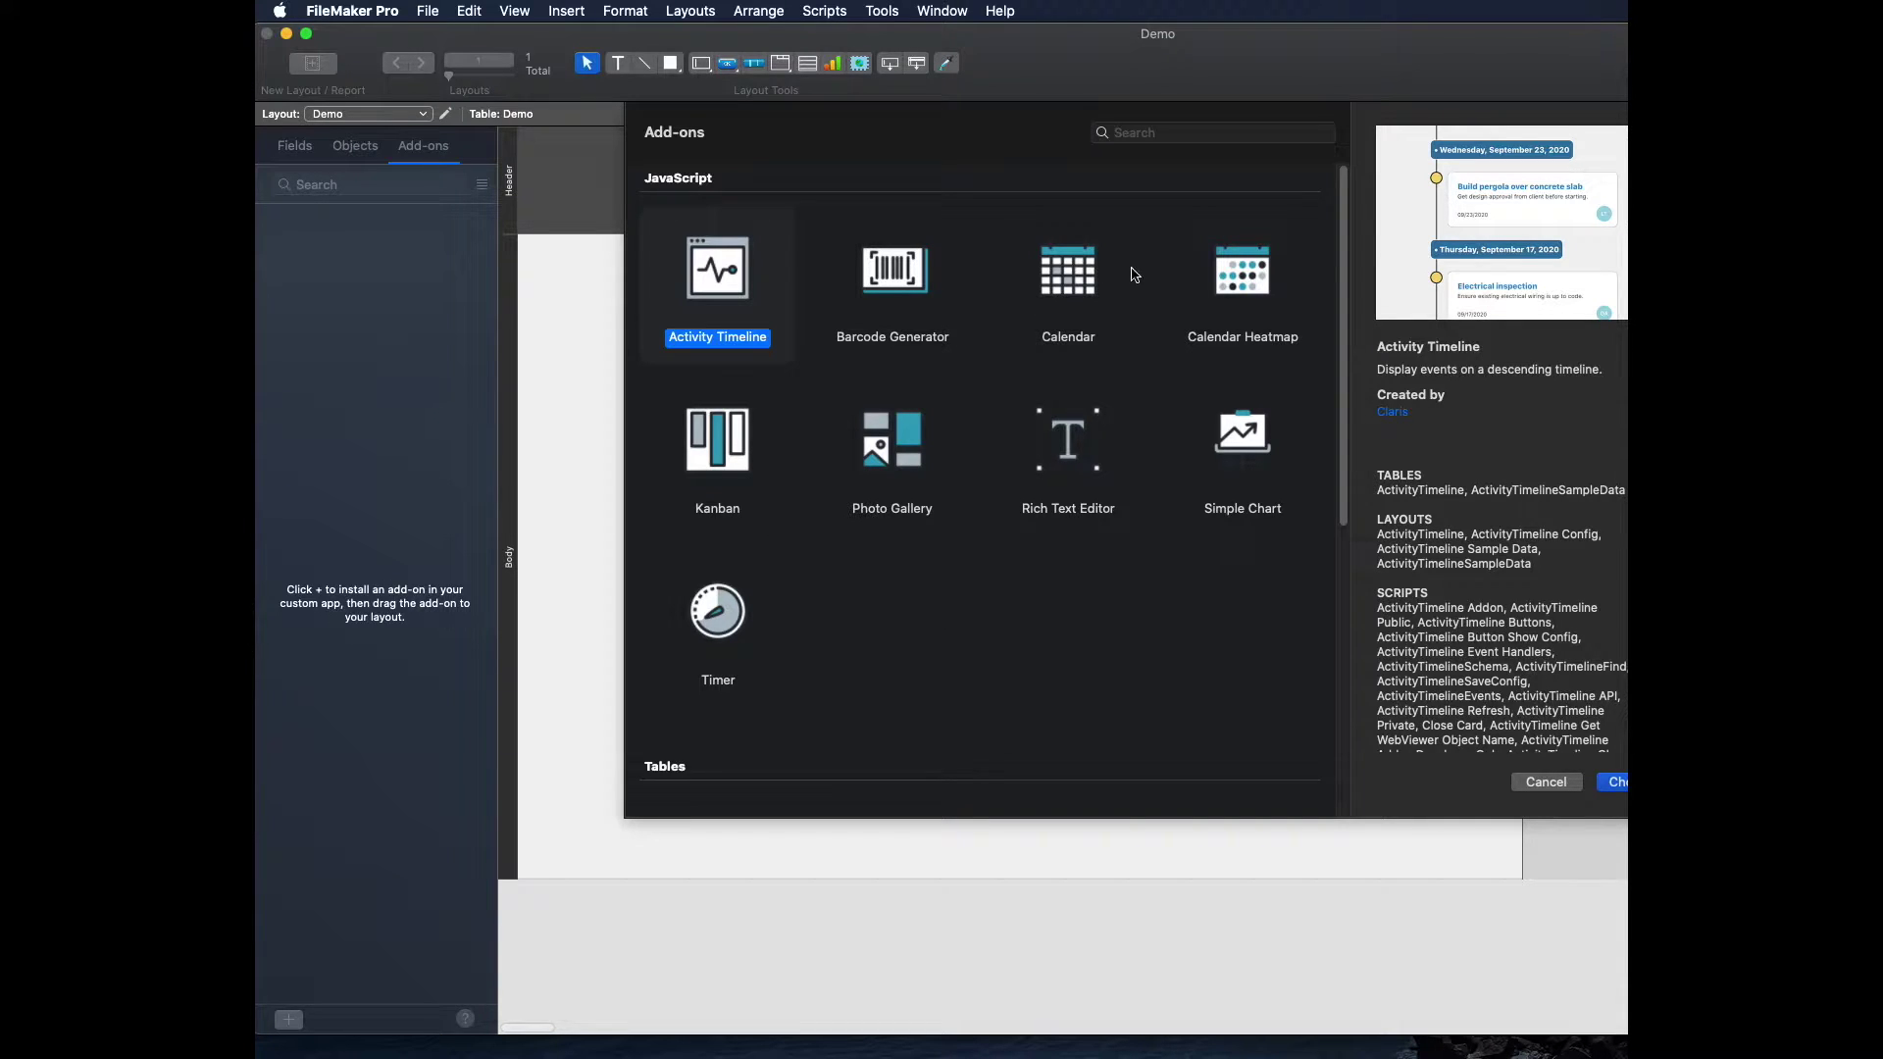
click(1083, 256)
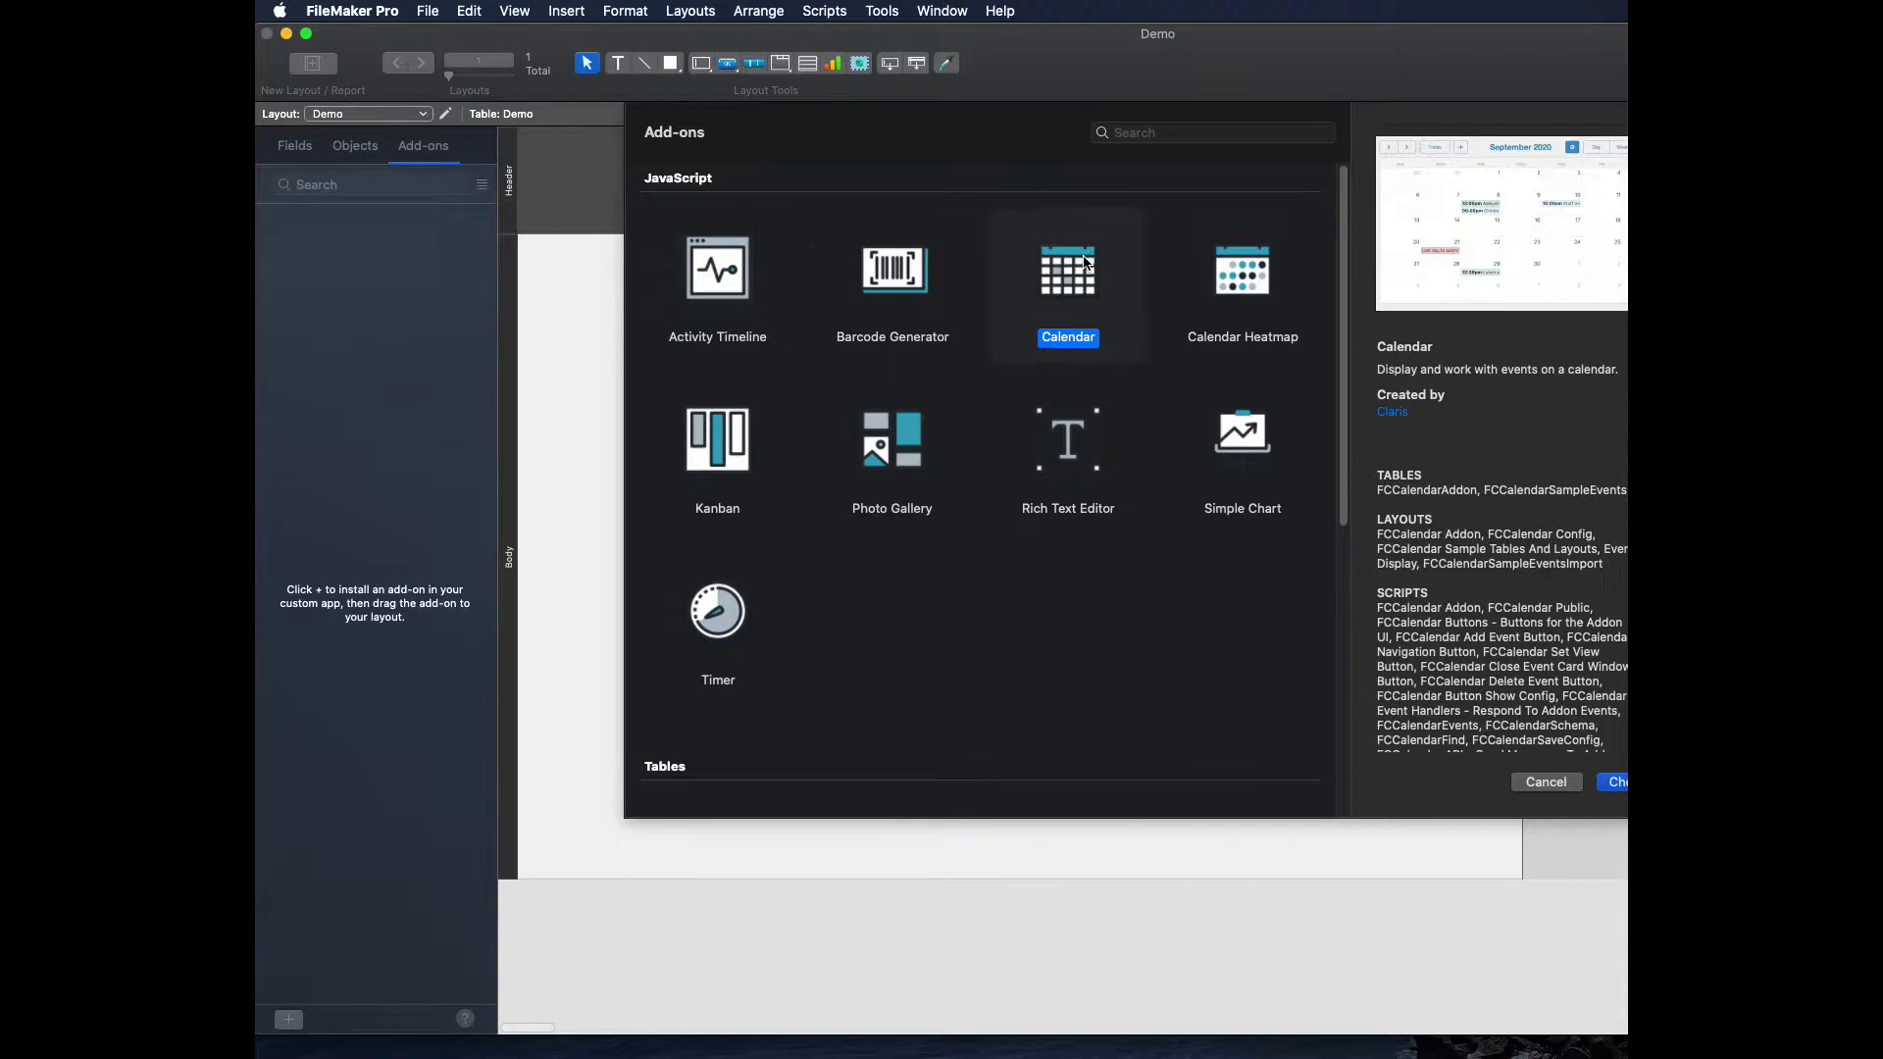
click(1613, 781)
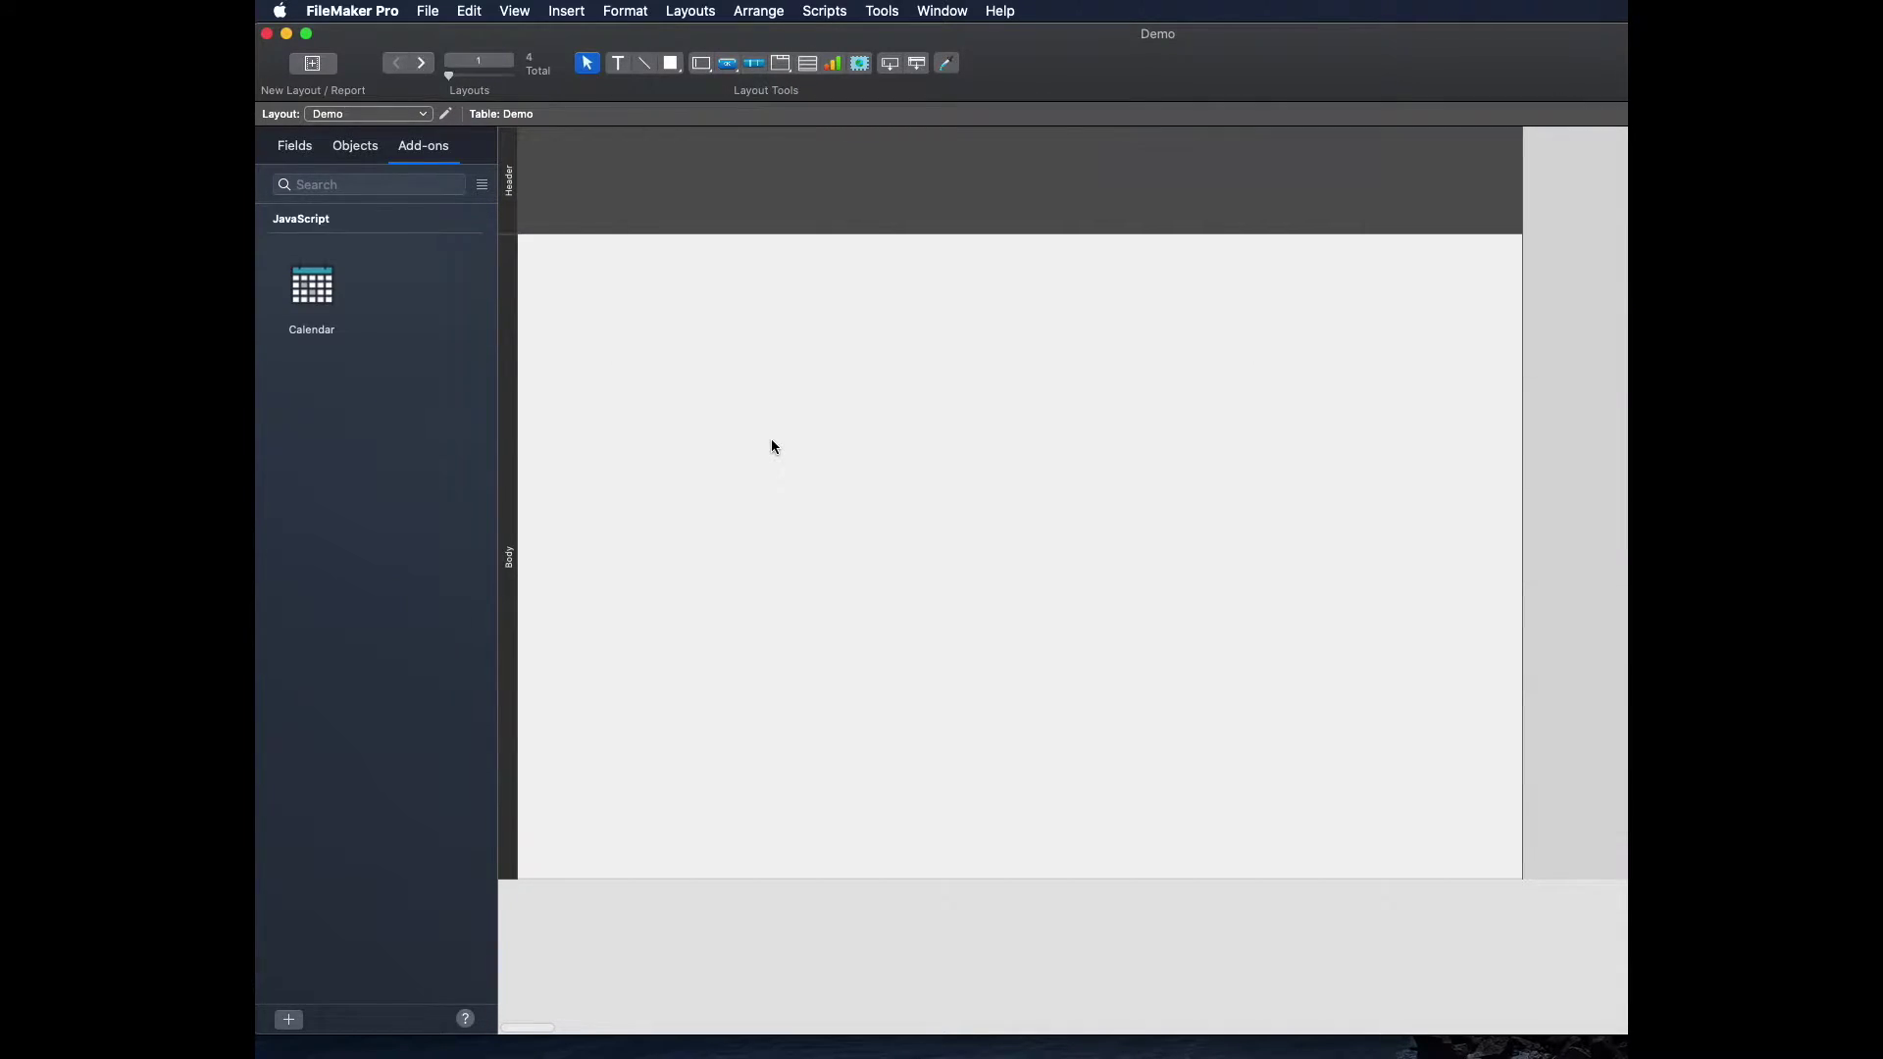
Place the Calendar add-on on the layout, shorten the Body part, and switch to Browse mode
drag(306, 292, 601, 184)
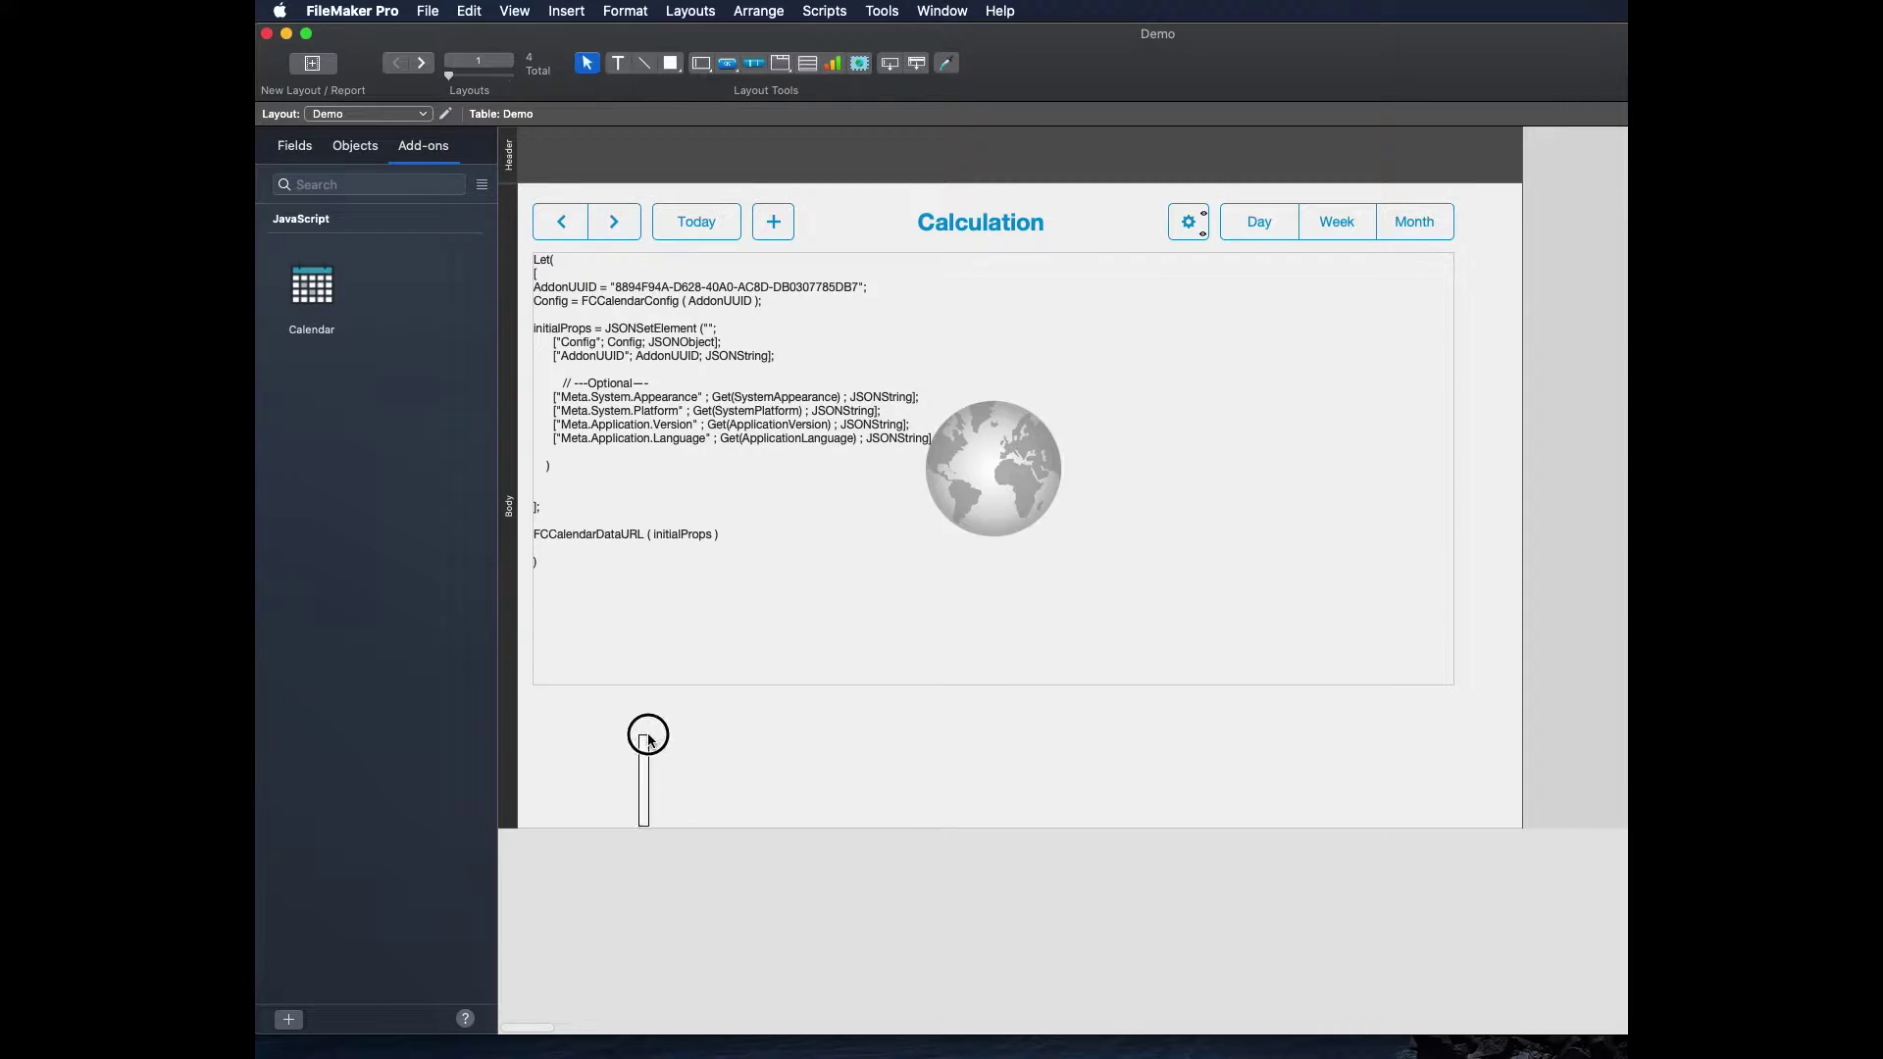
drag(628, 827, 627, 694)
key(super+b)
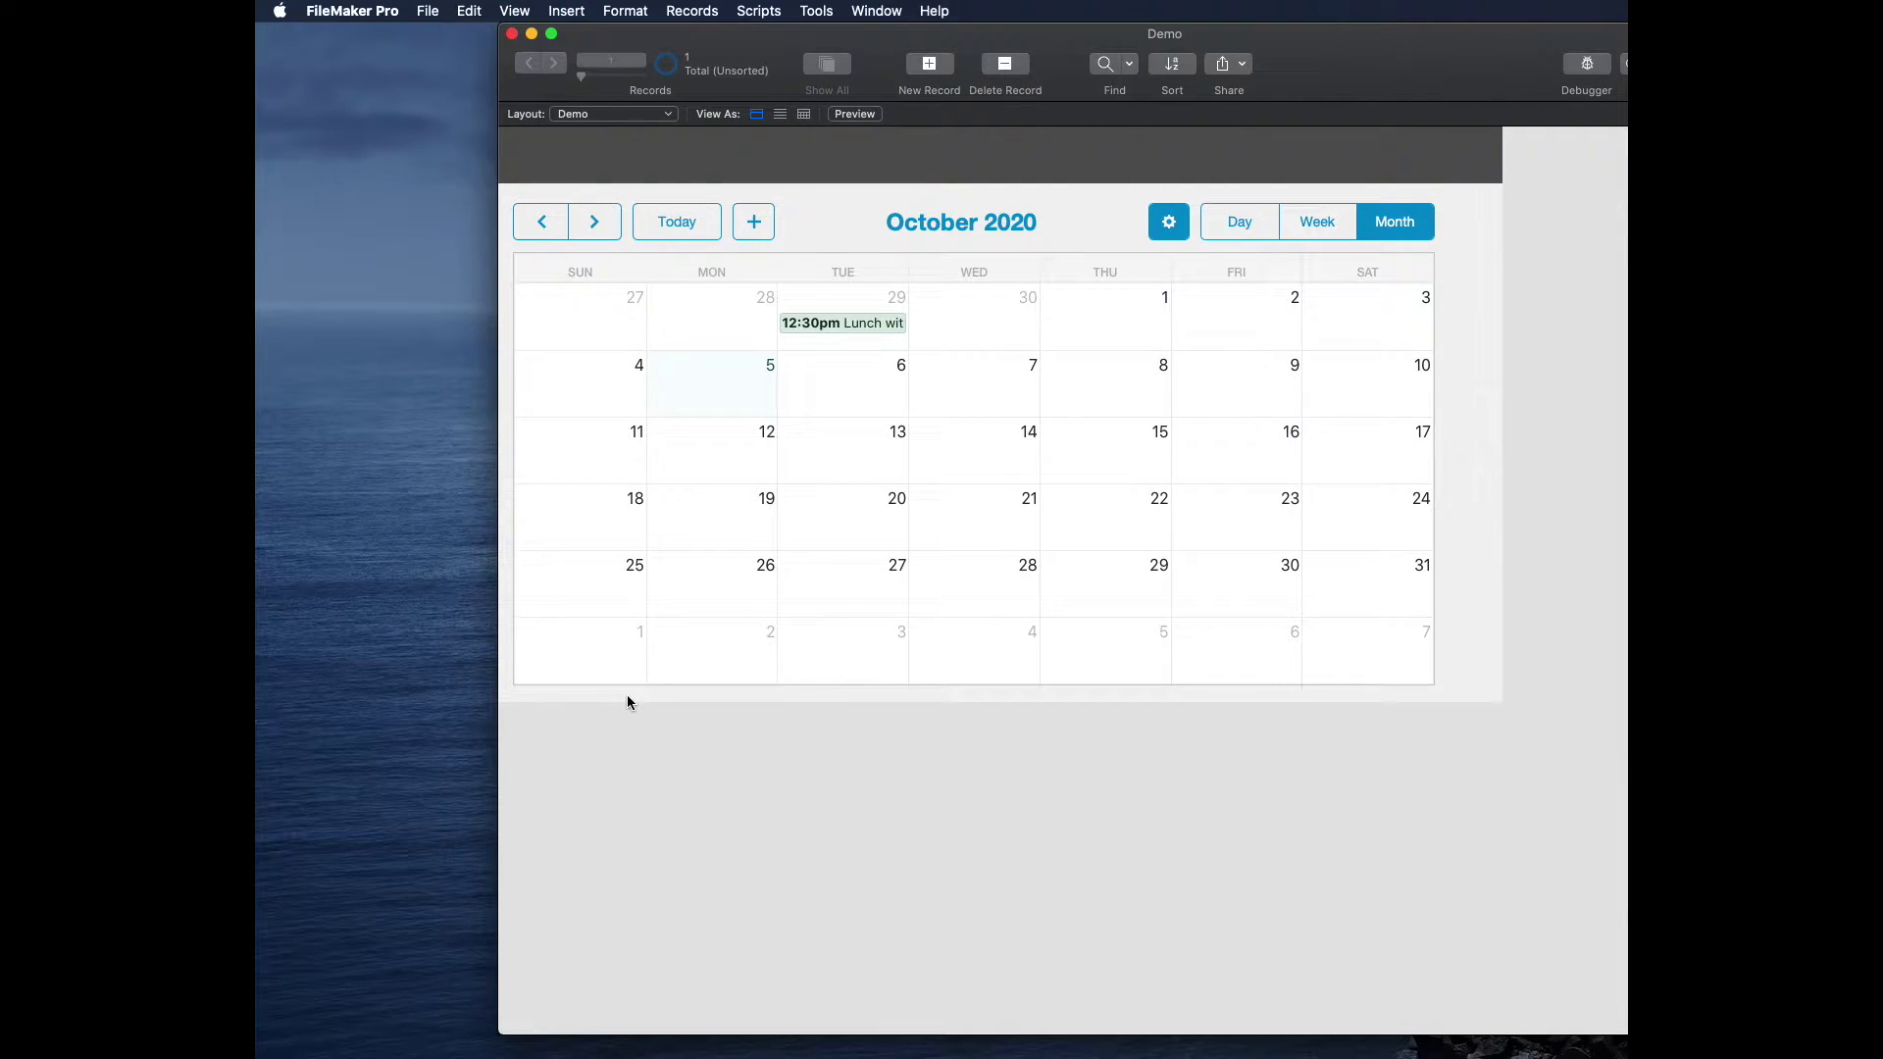
Start a new October 7 event titled 'Lunch with' followed by a person's first name
click(1033, 367)
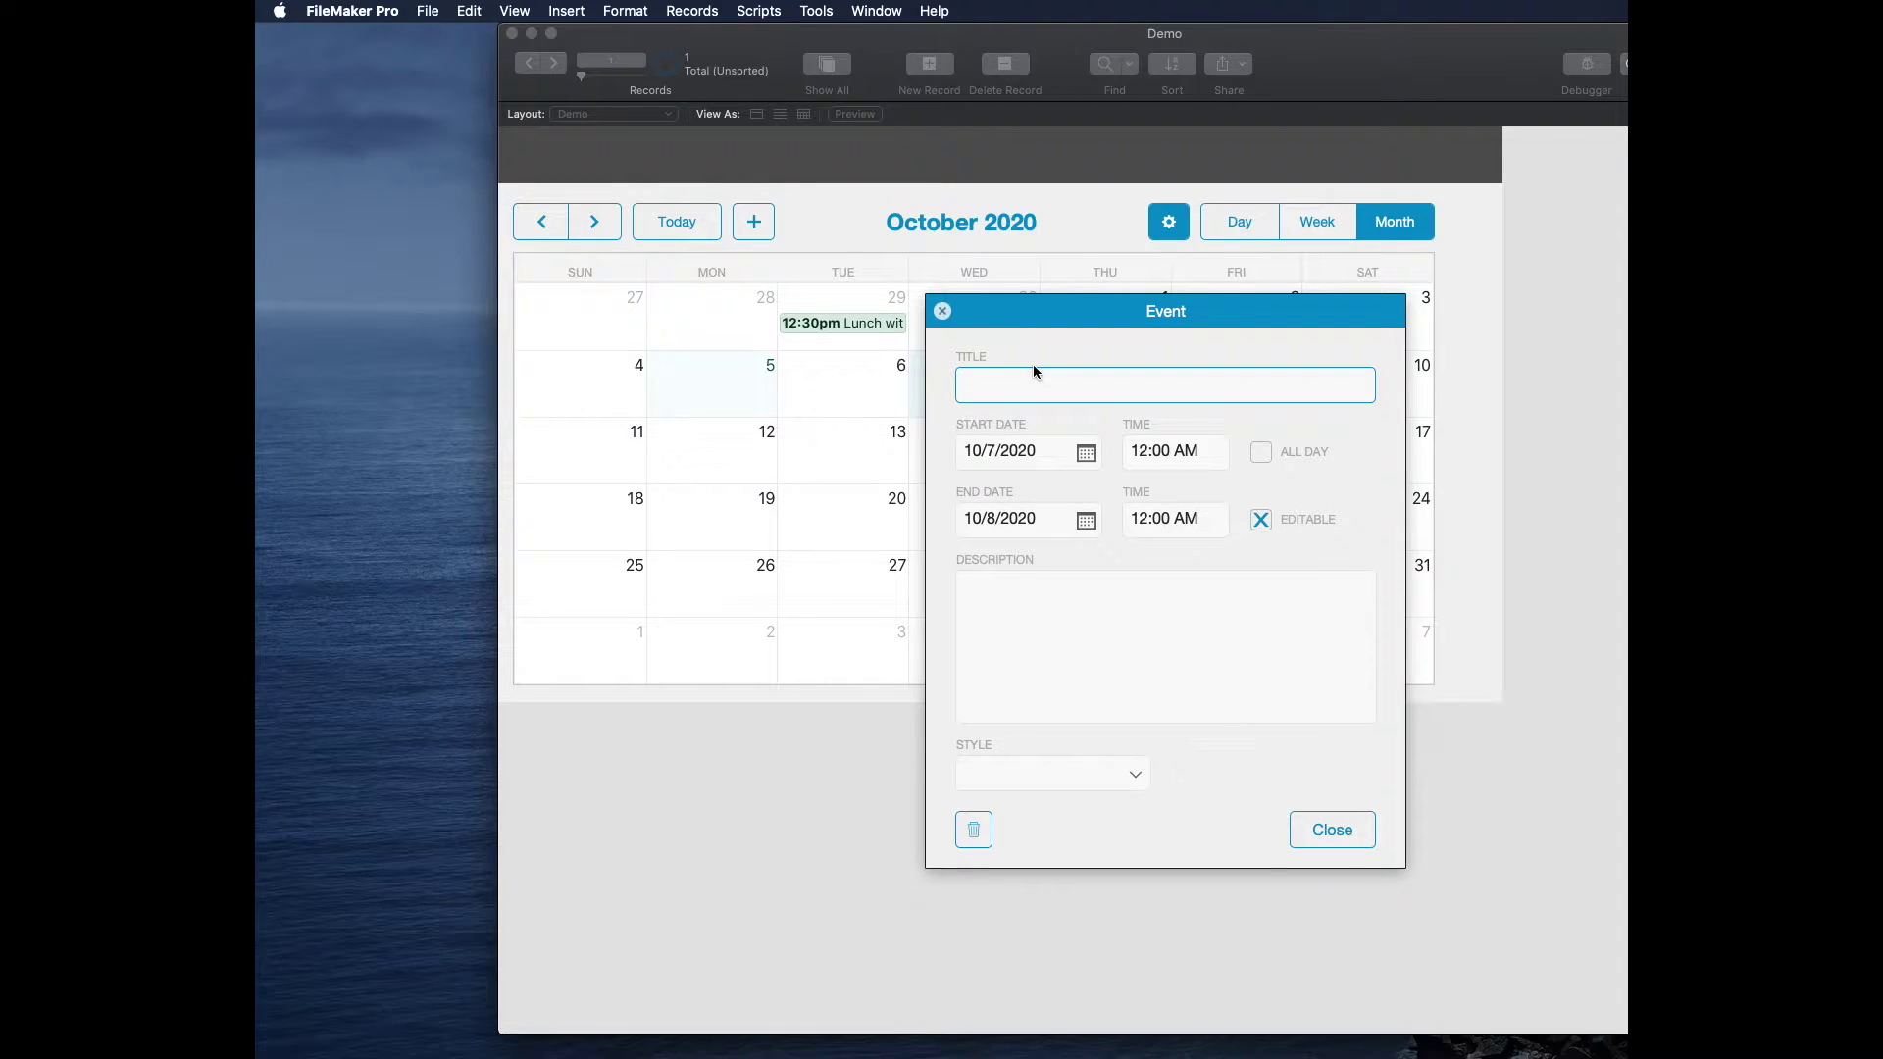
text(Lunch with Gina)
key(Tab)
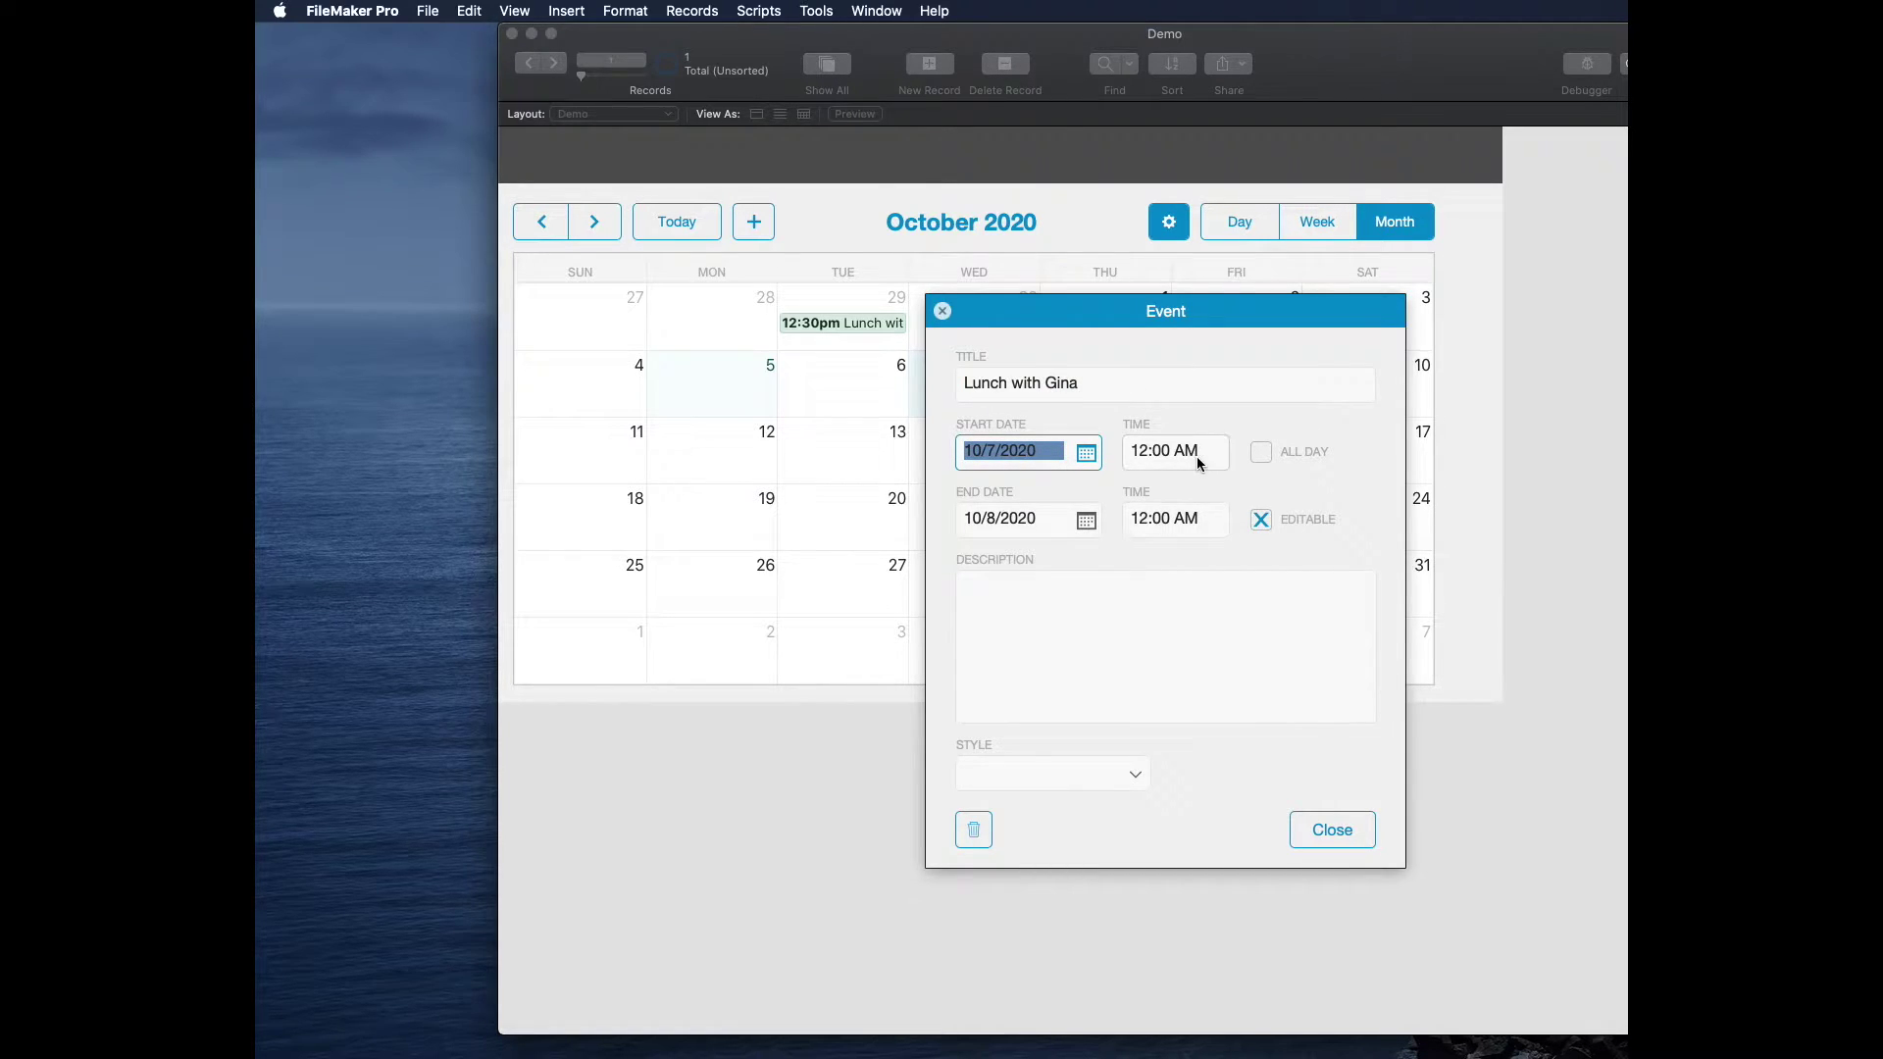
Set the event's start time to 12:00 PM, end date 10/5 and end time 2:00 PM
click(1198, 456)
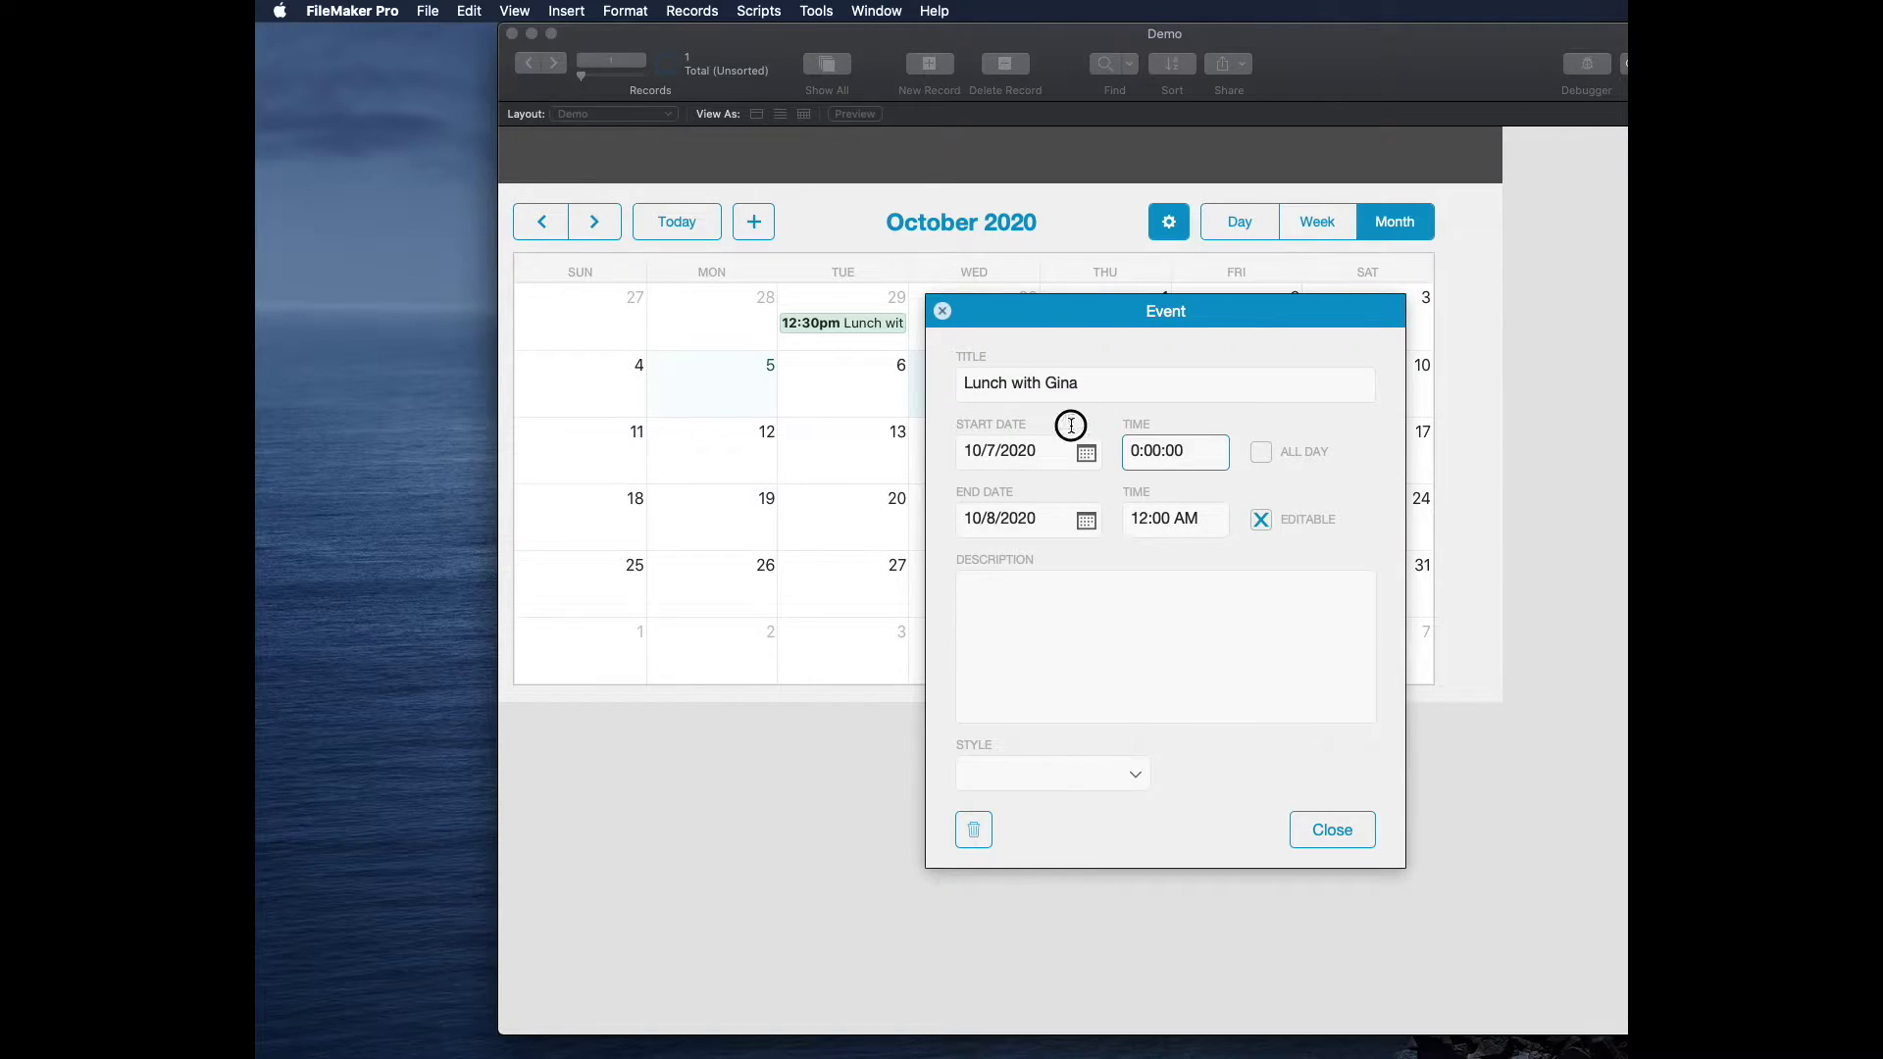
key(super+a)
text(12)
text(00)
key(BackSpace)
key(BackSpace)
text(pm)
key(Tab)
key(Tab)
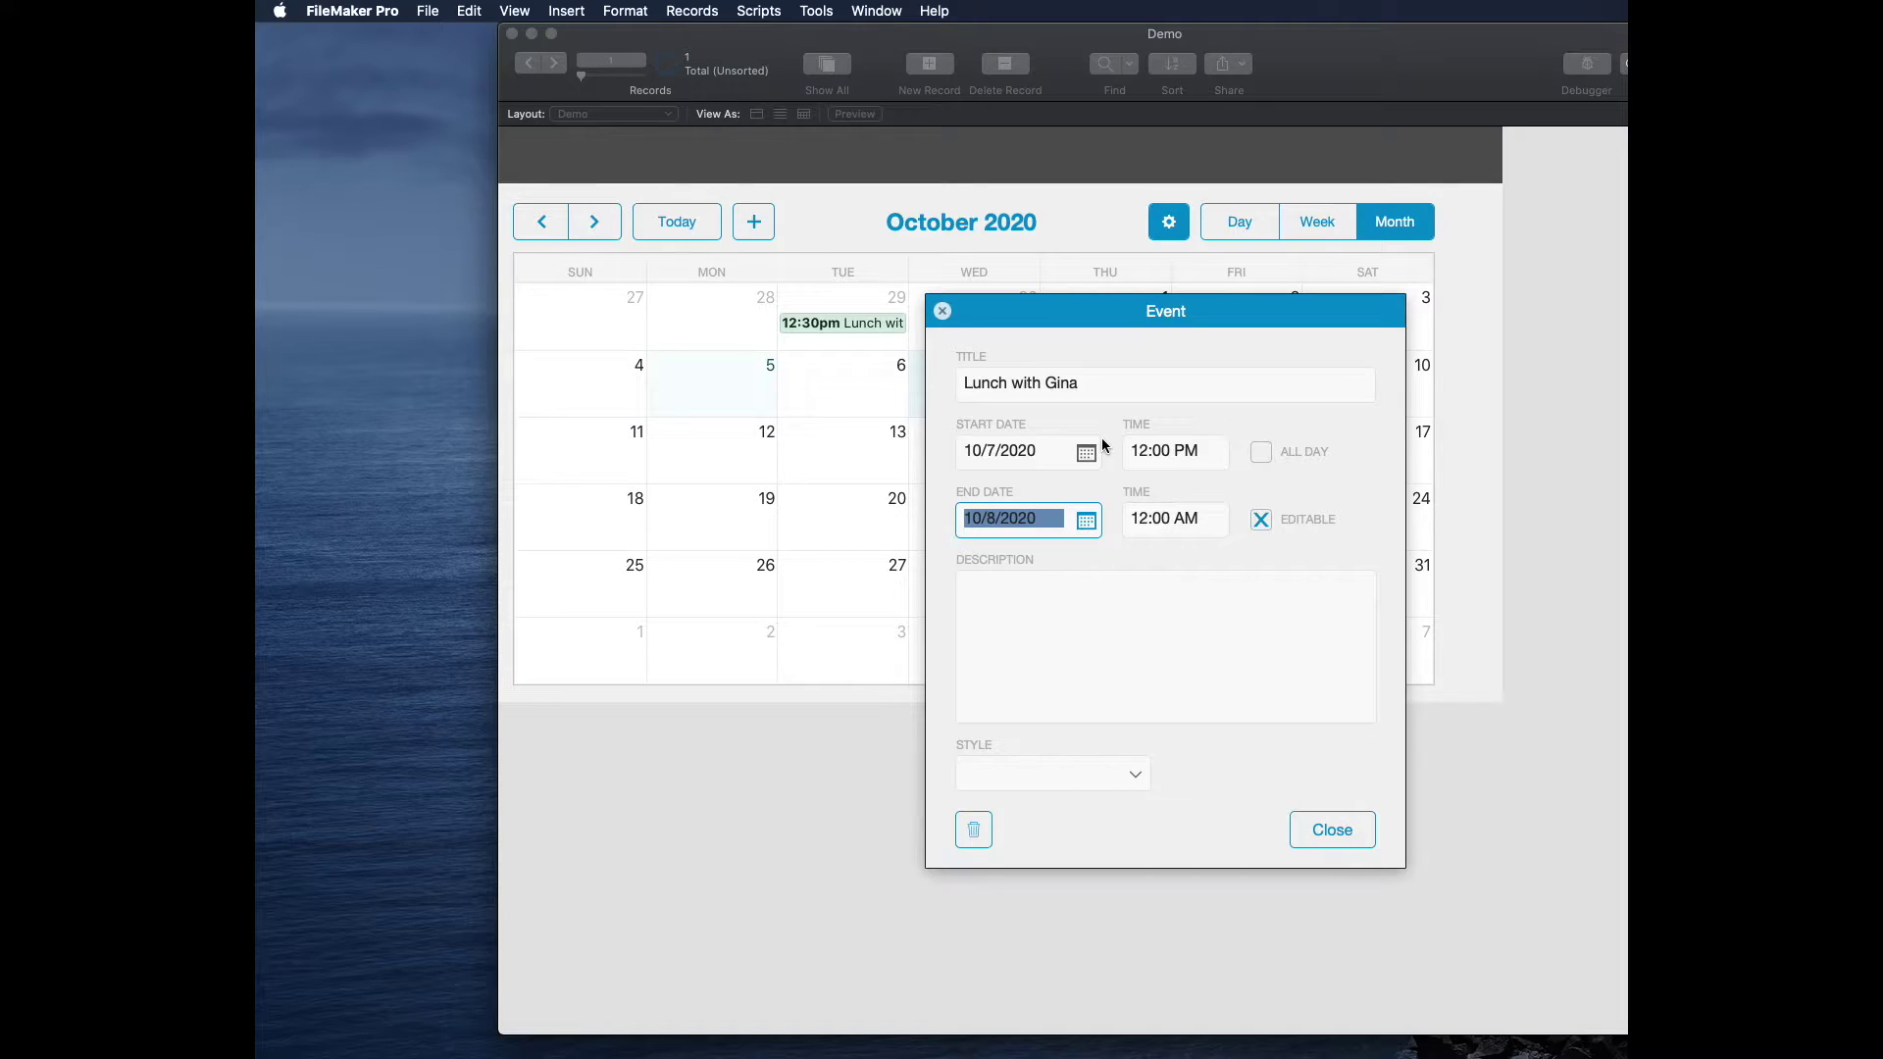
text(10/5)
key(Tab)
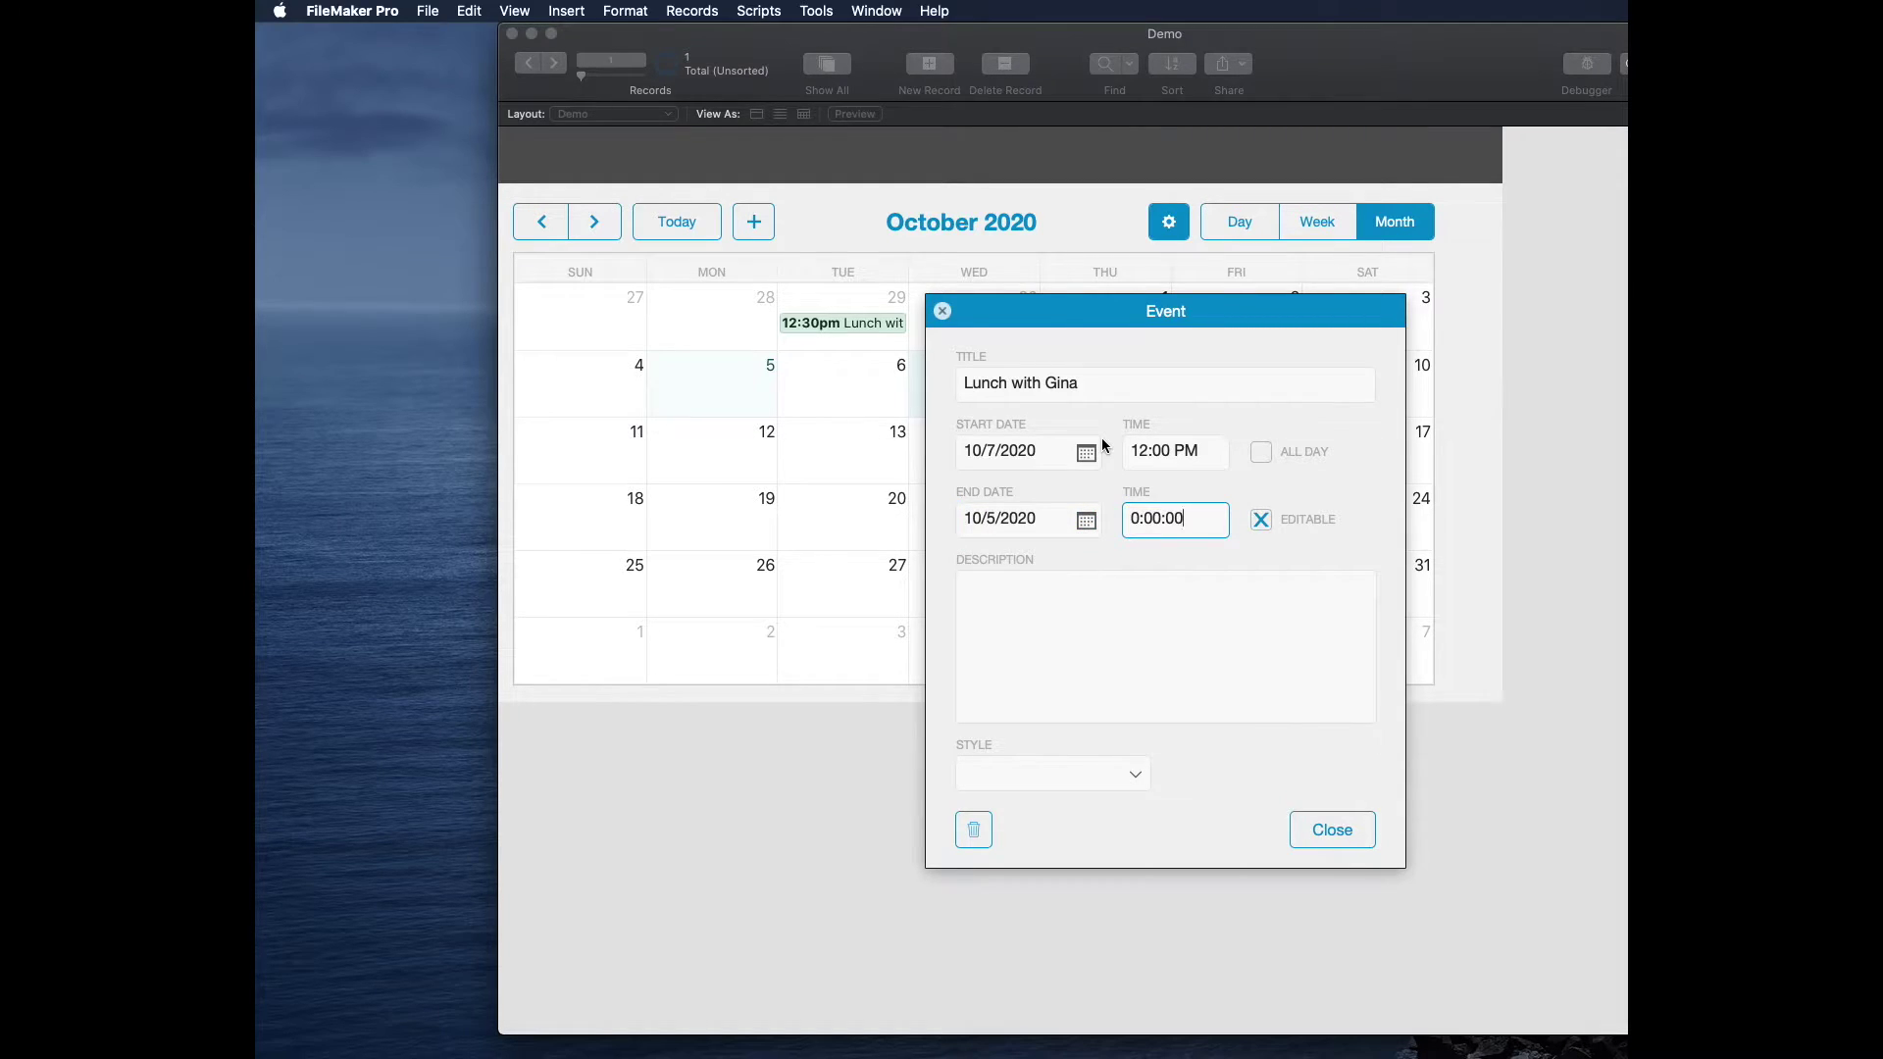
key(super+a)
text(2:00)
key(Tab)
Make the event Blue with description 'At Produce Row Cafe' and close its details
click(1041, 782)
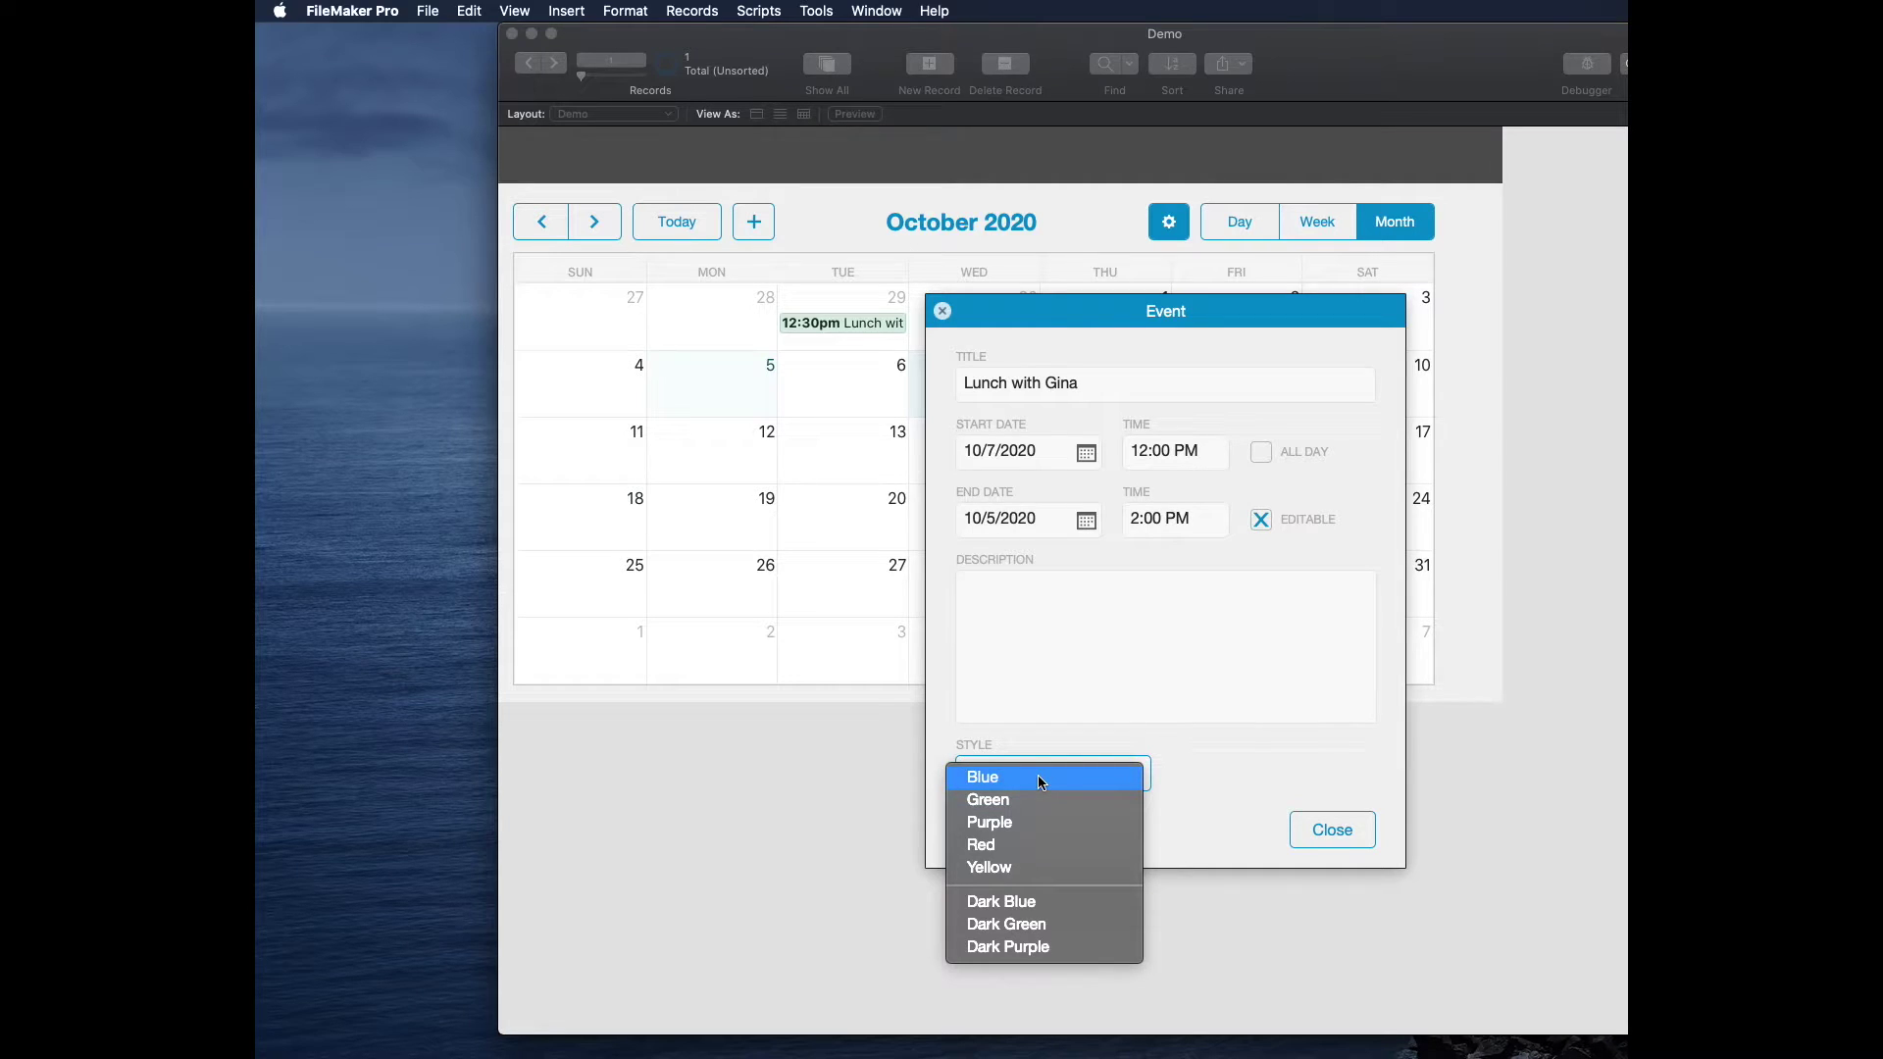
click(1041, 779)
click(1039, 647)
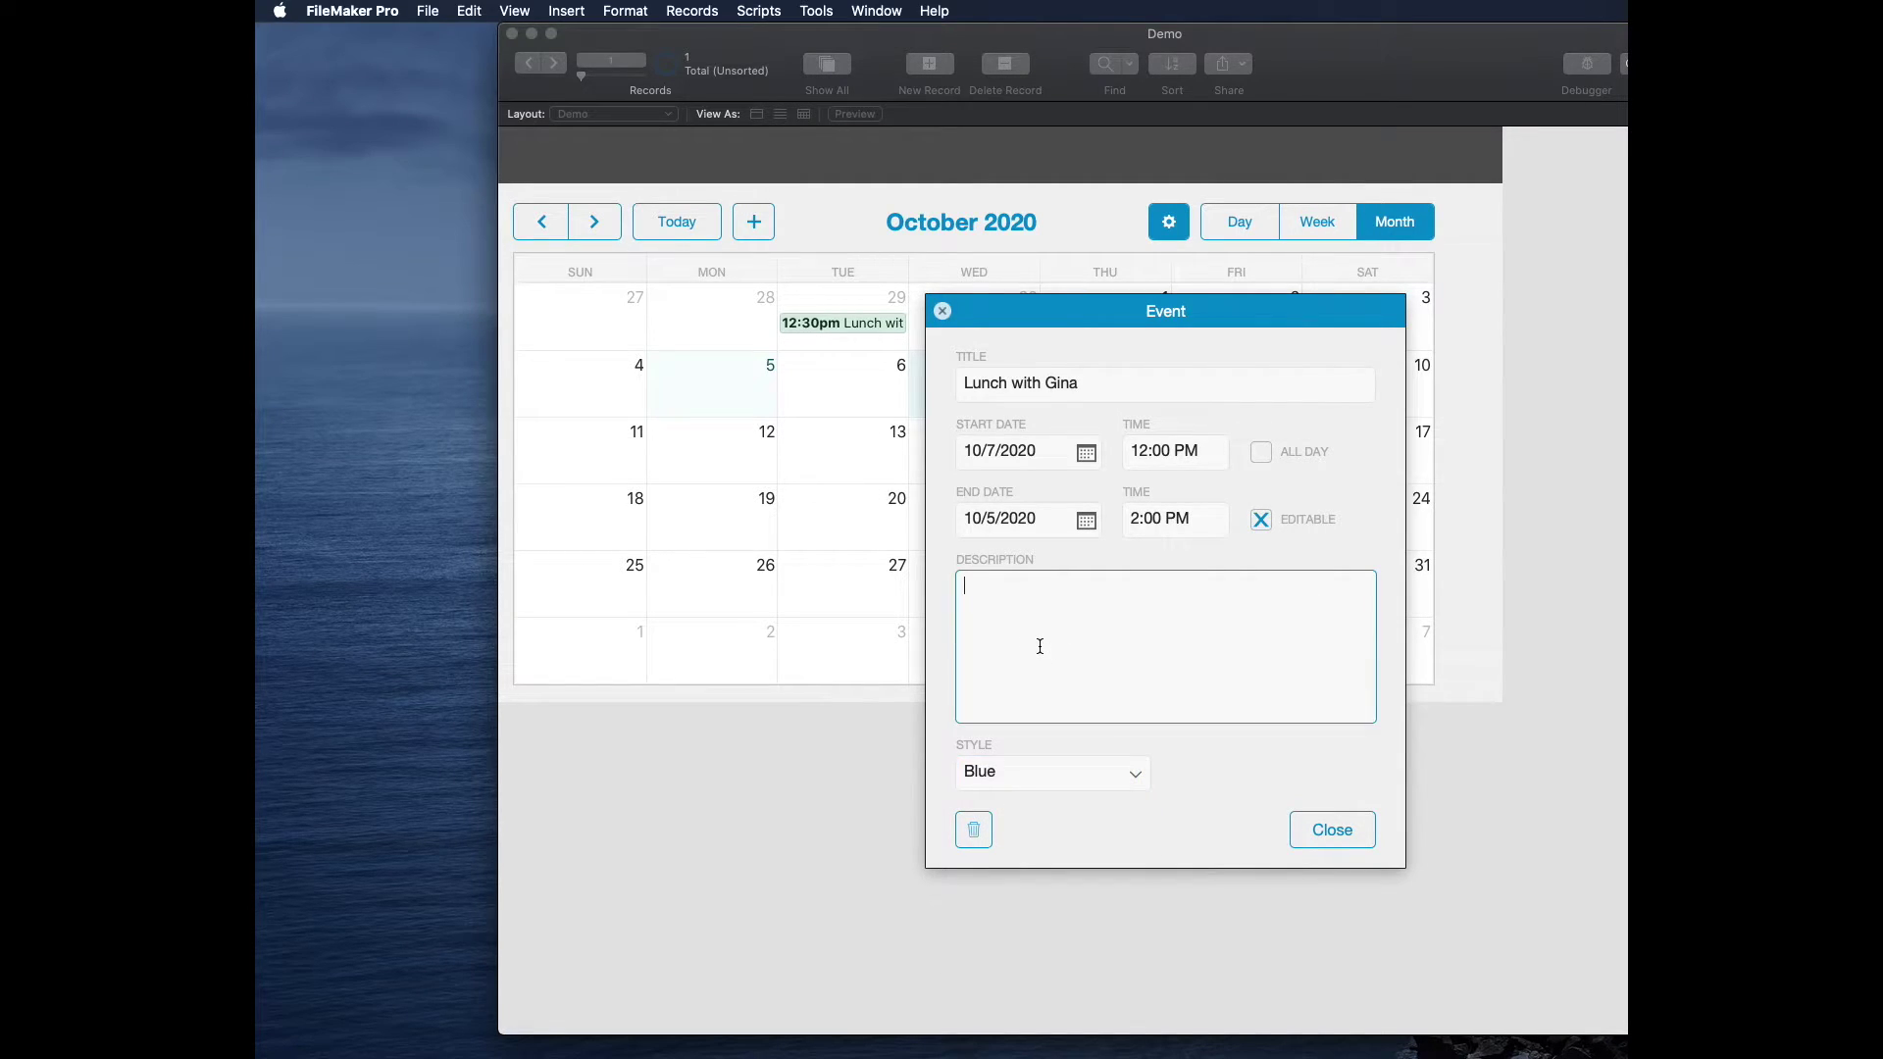
text(At Produce Row Cafe)
click(1343, 829)
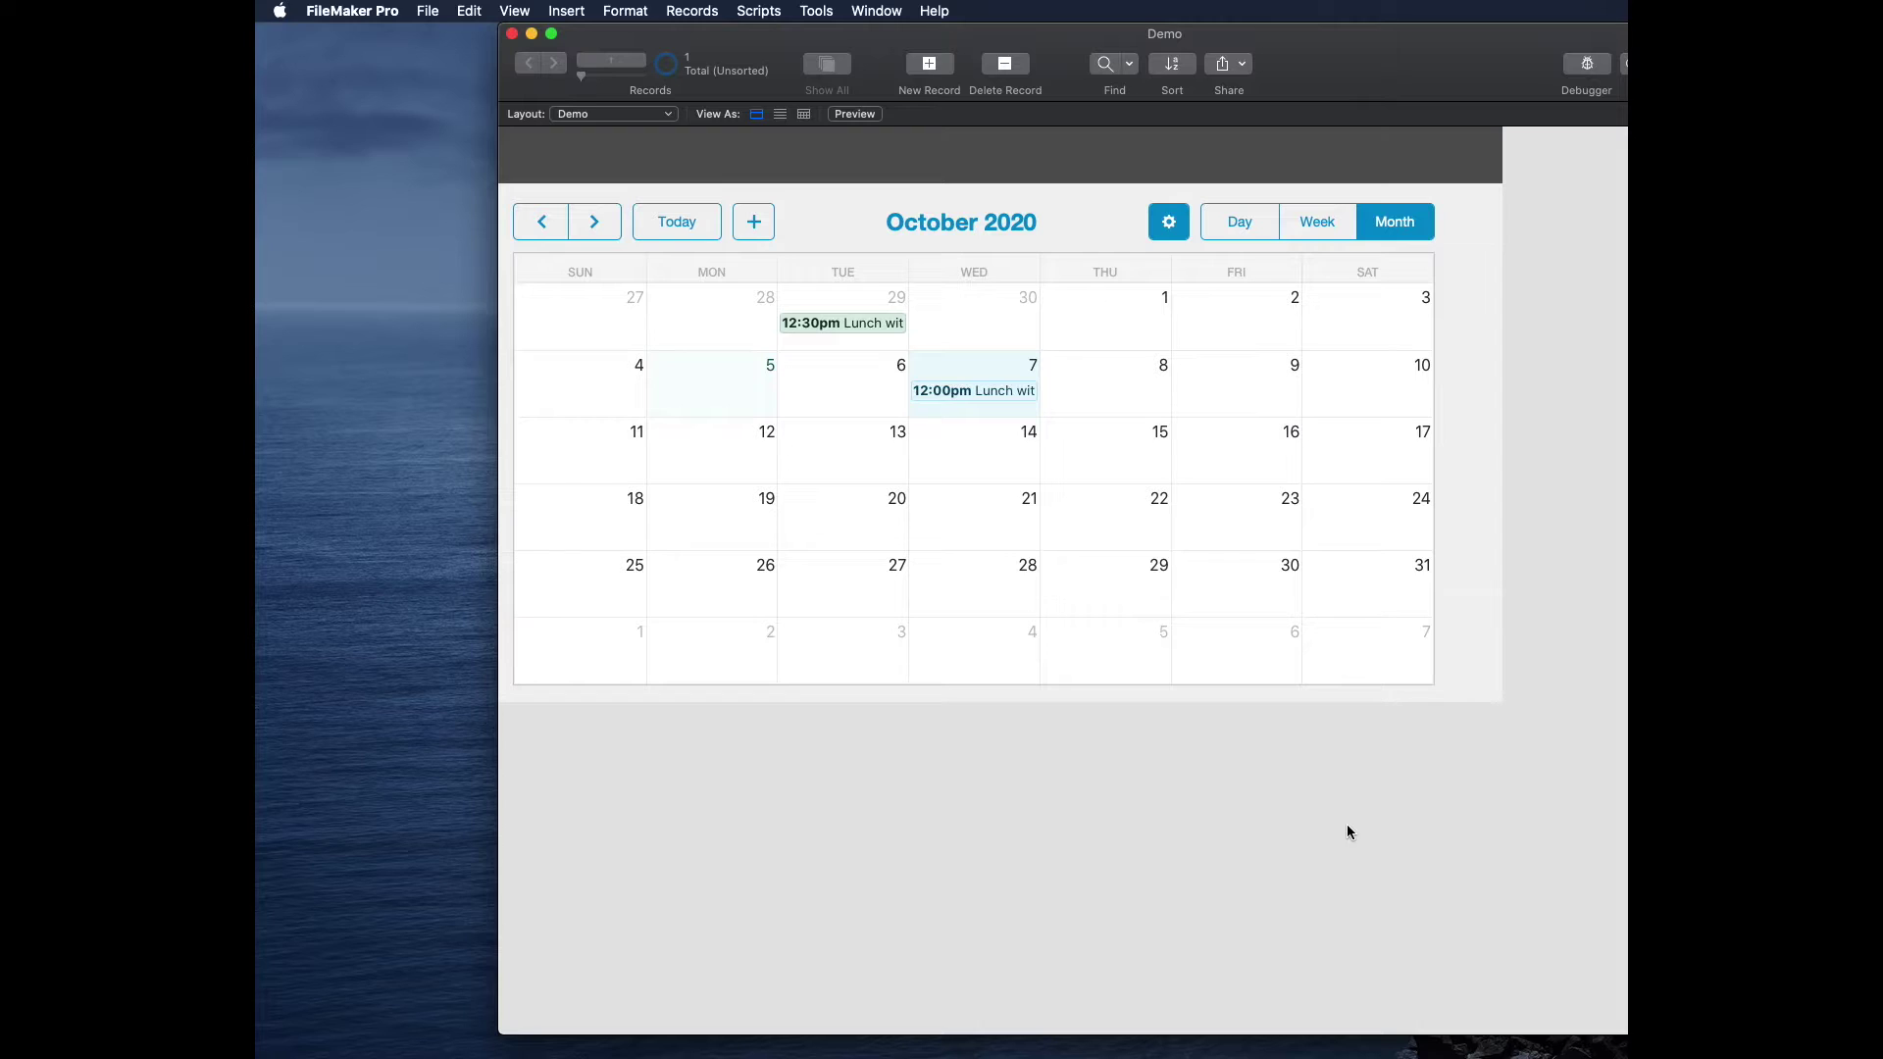
Return to Layout mode, hide the side panel, and resize the window to show the whole calendar
drag(1584, 1033, 1584, 925)
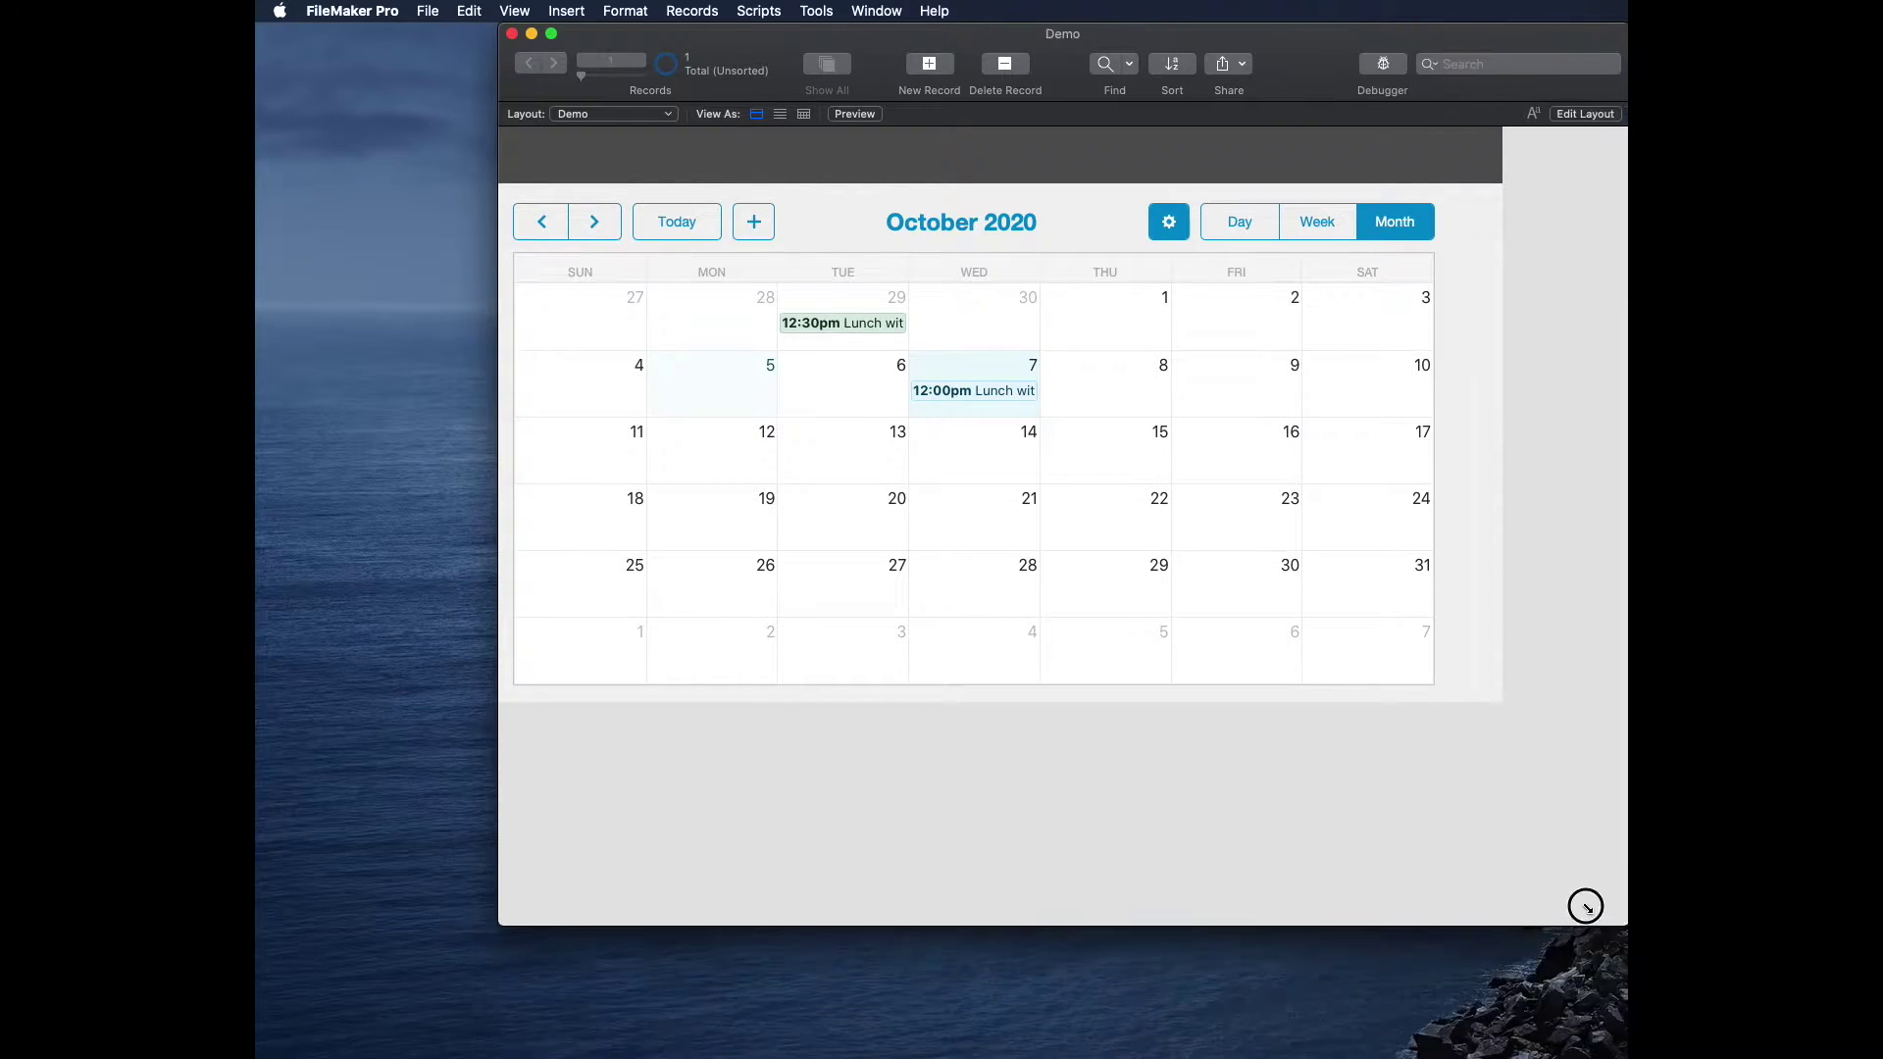
double_click(1194, 60)
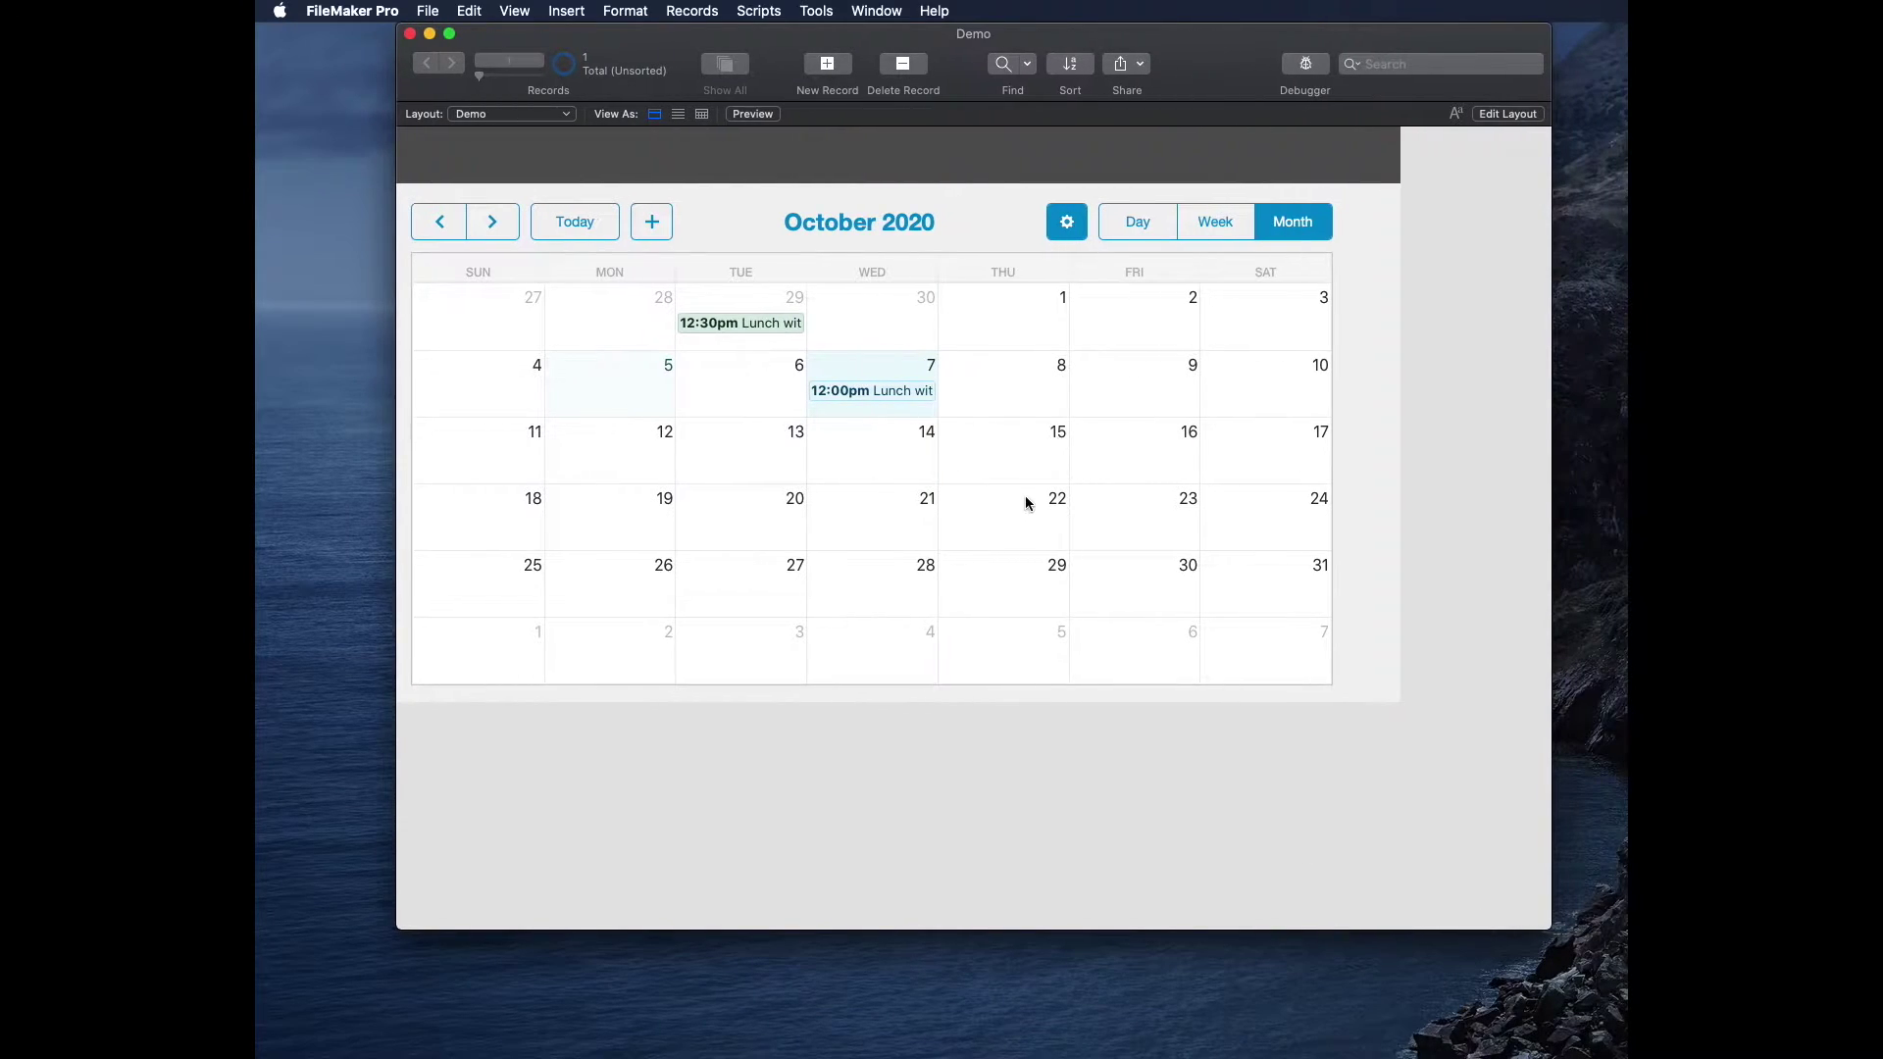
key(super+l)
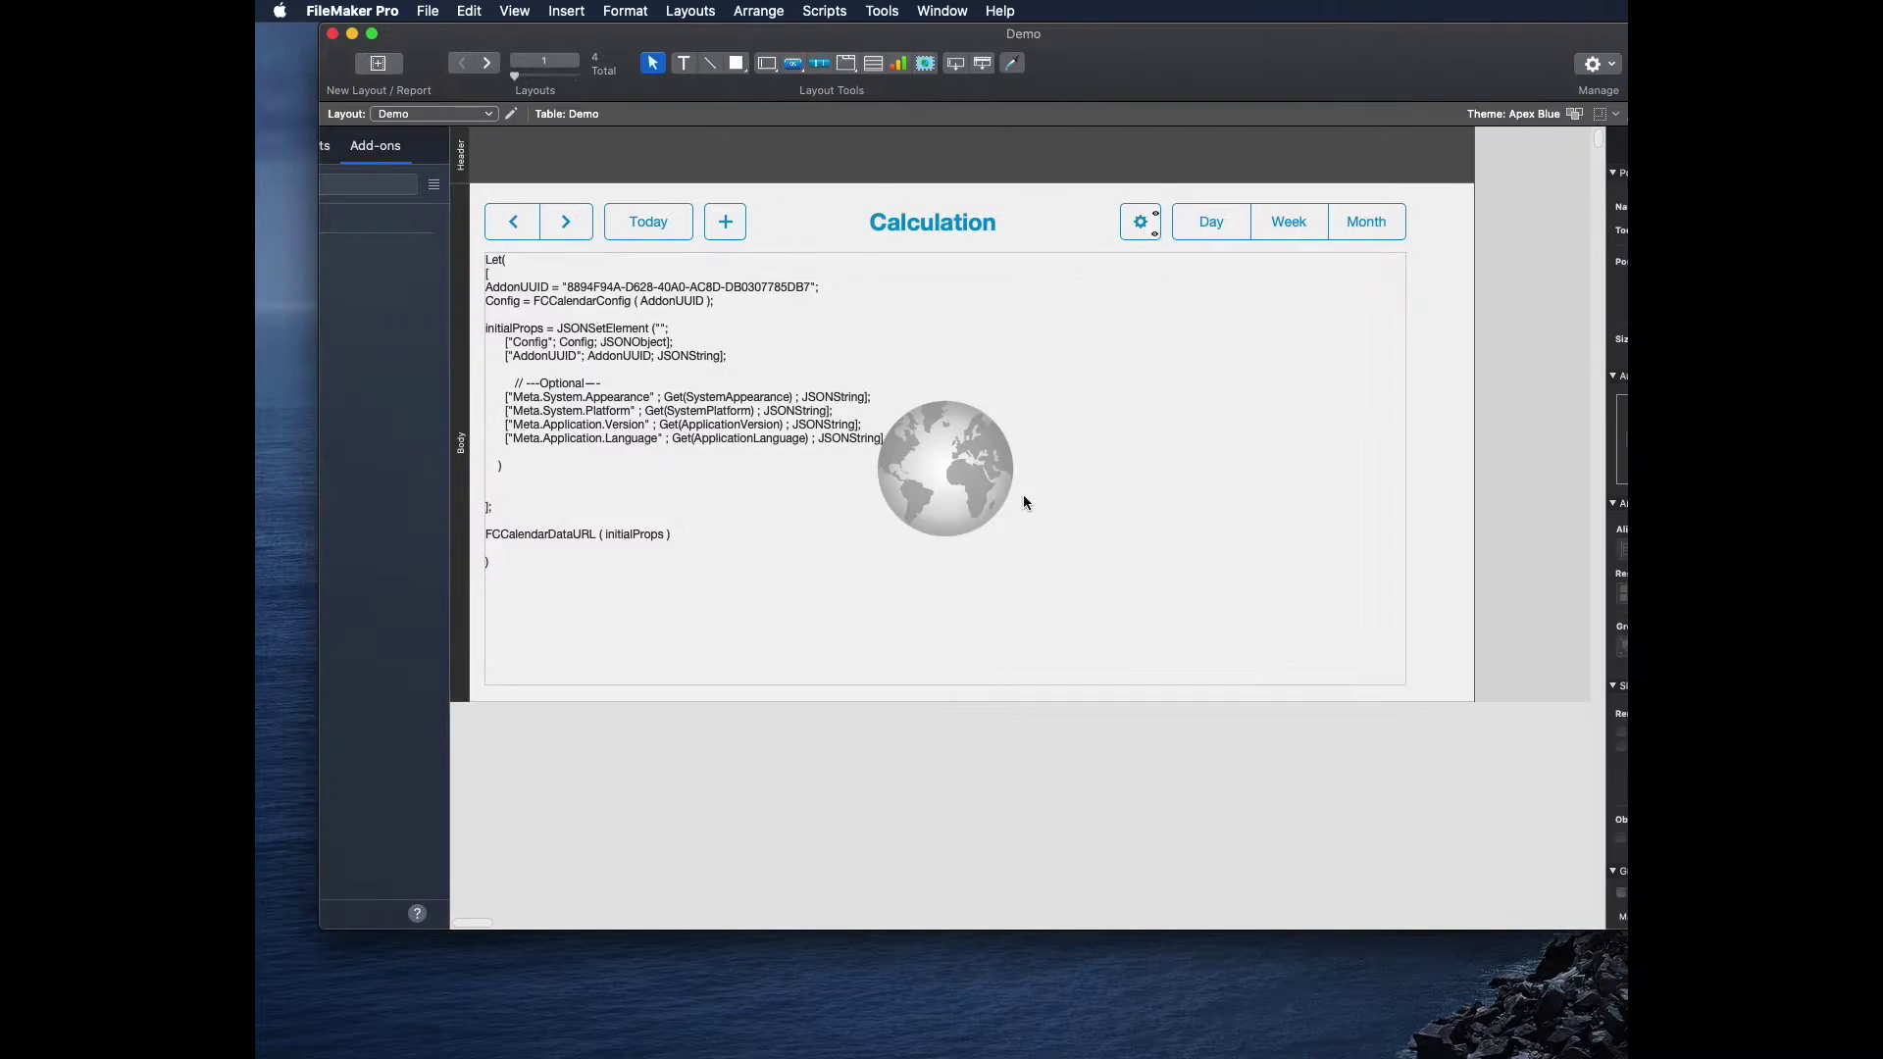
click(849, 374)
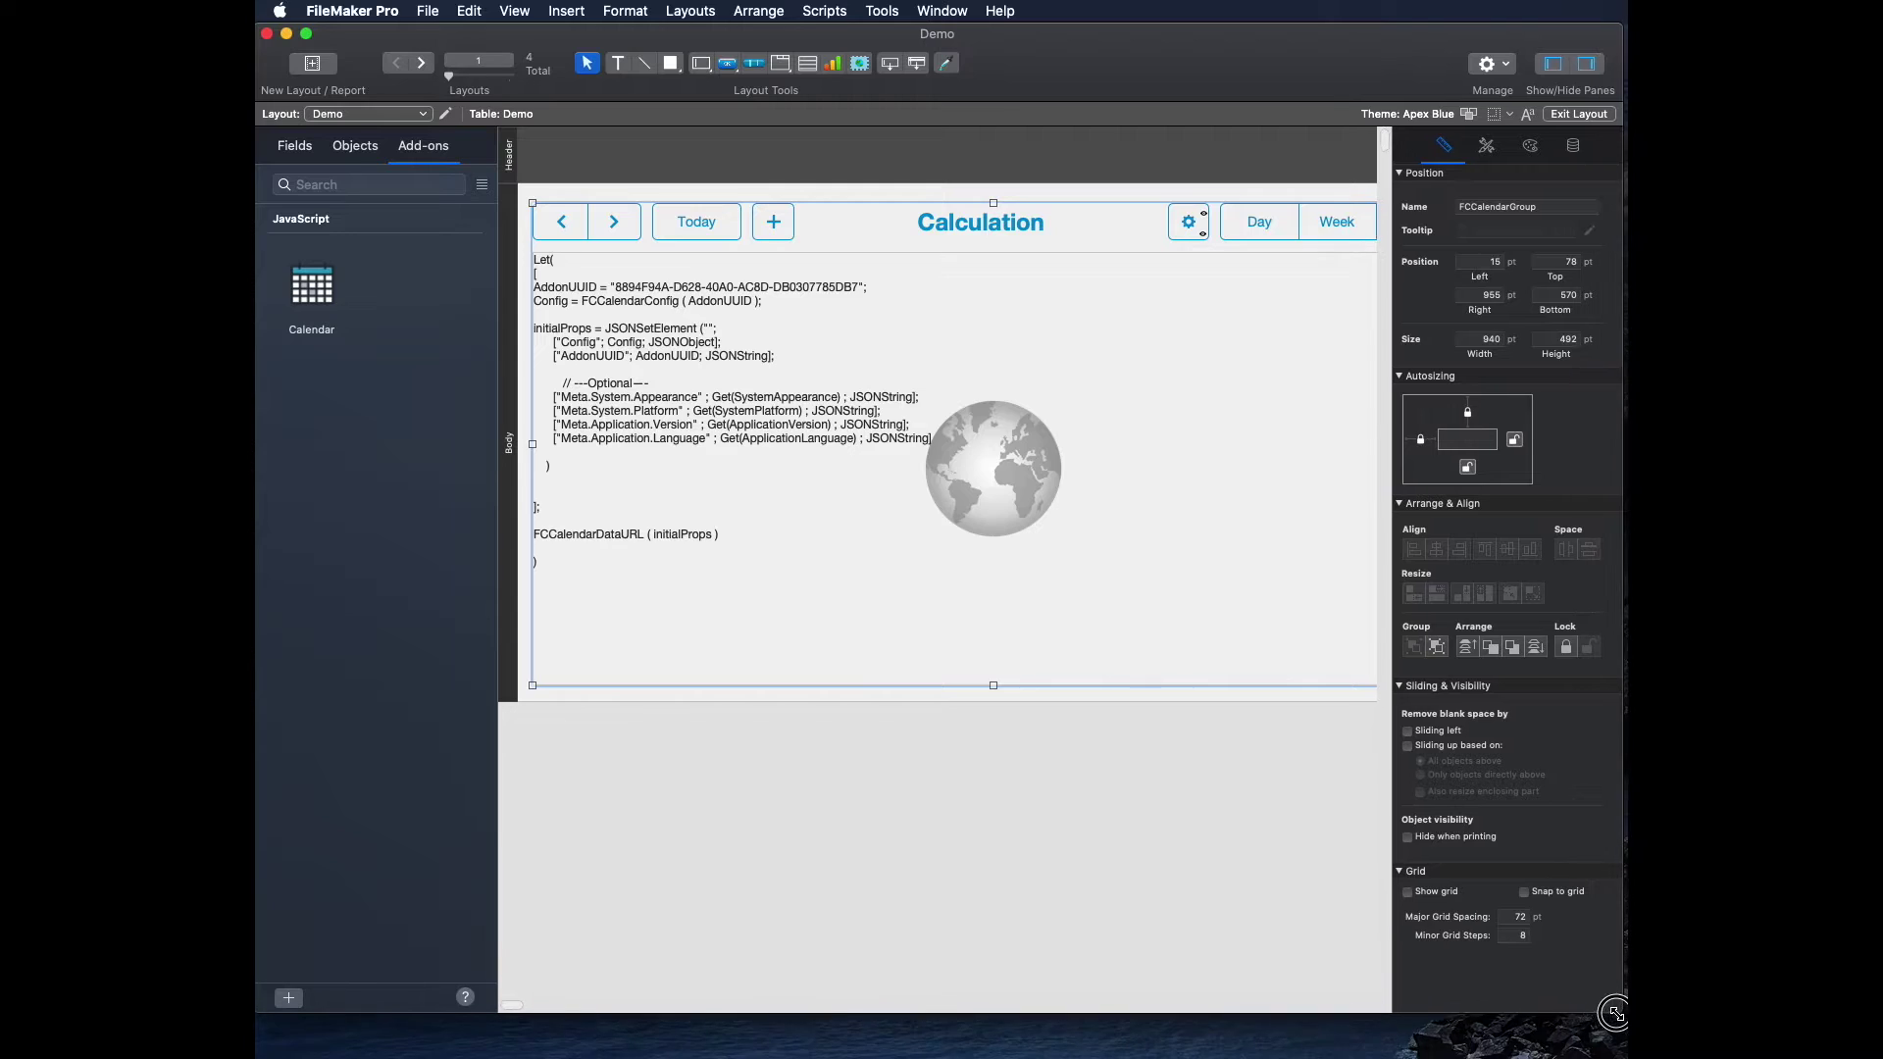
click(1108, 560)
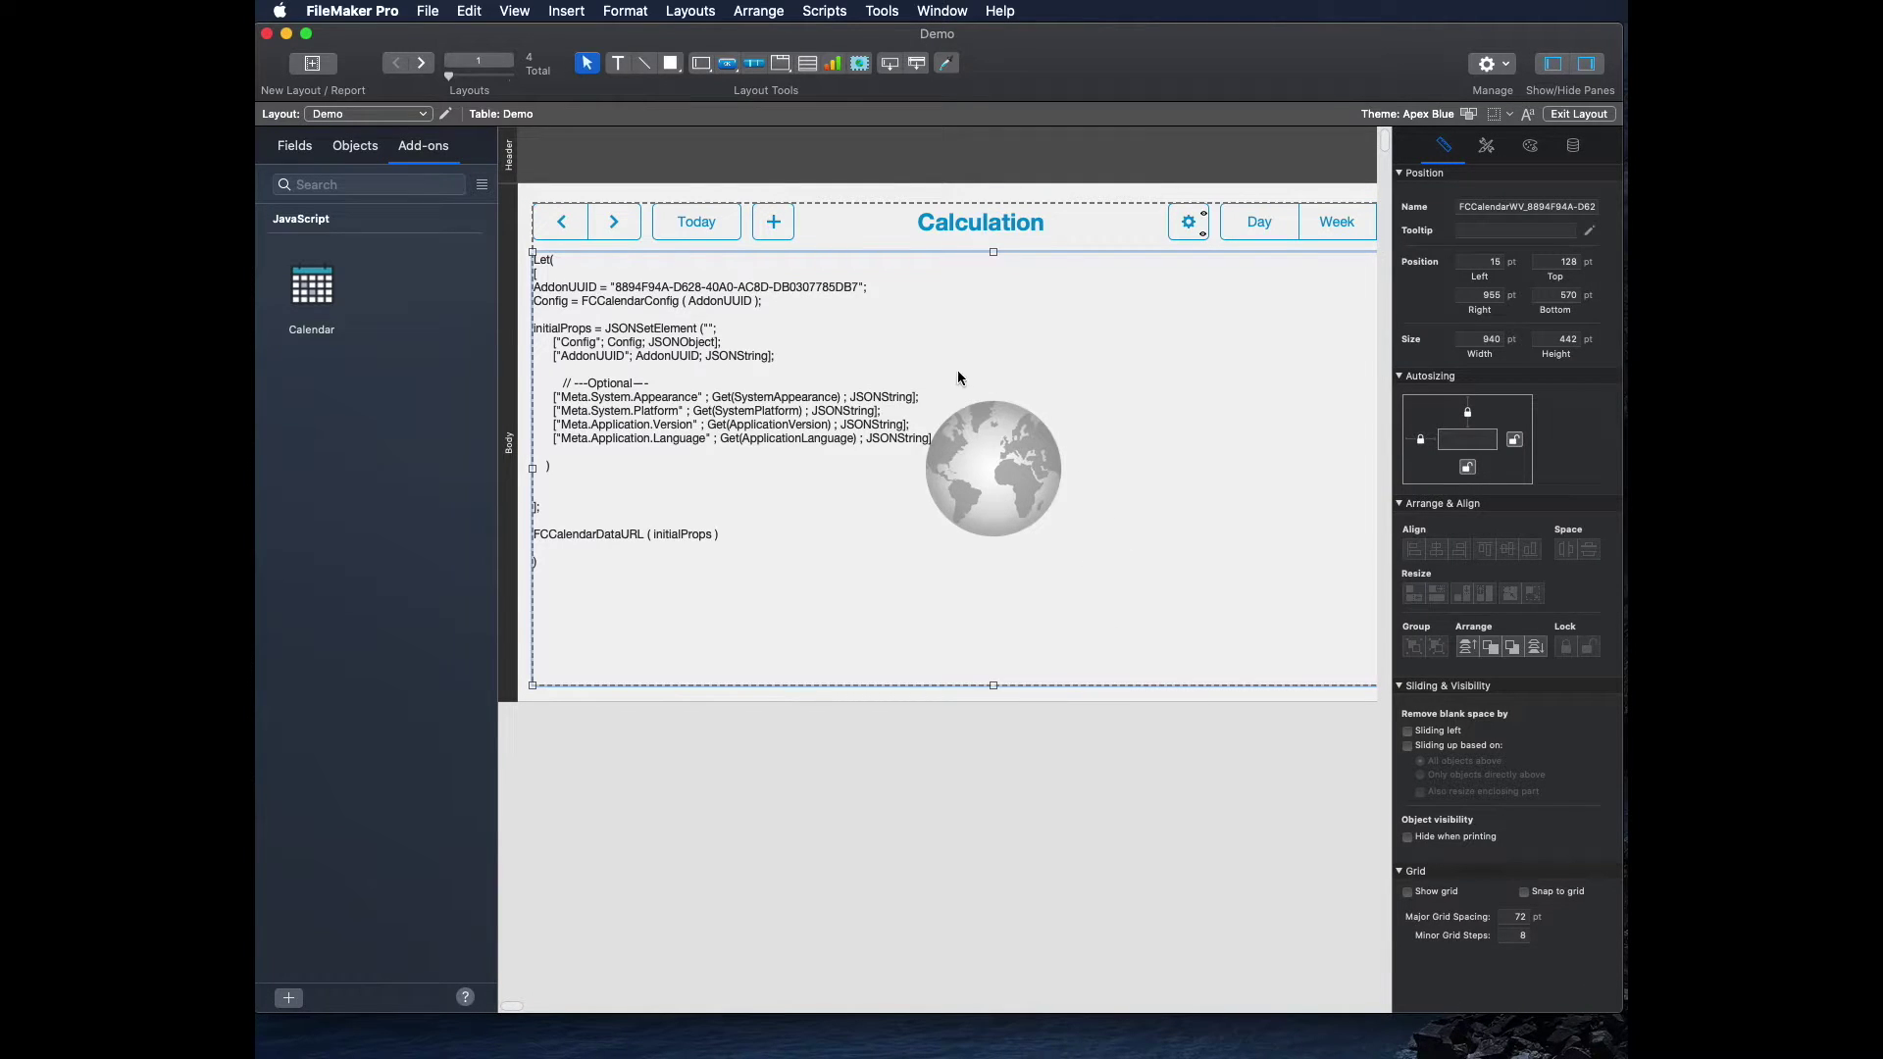
click(1553, 65)
drag(594, 41, 364, 44)
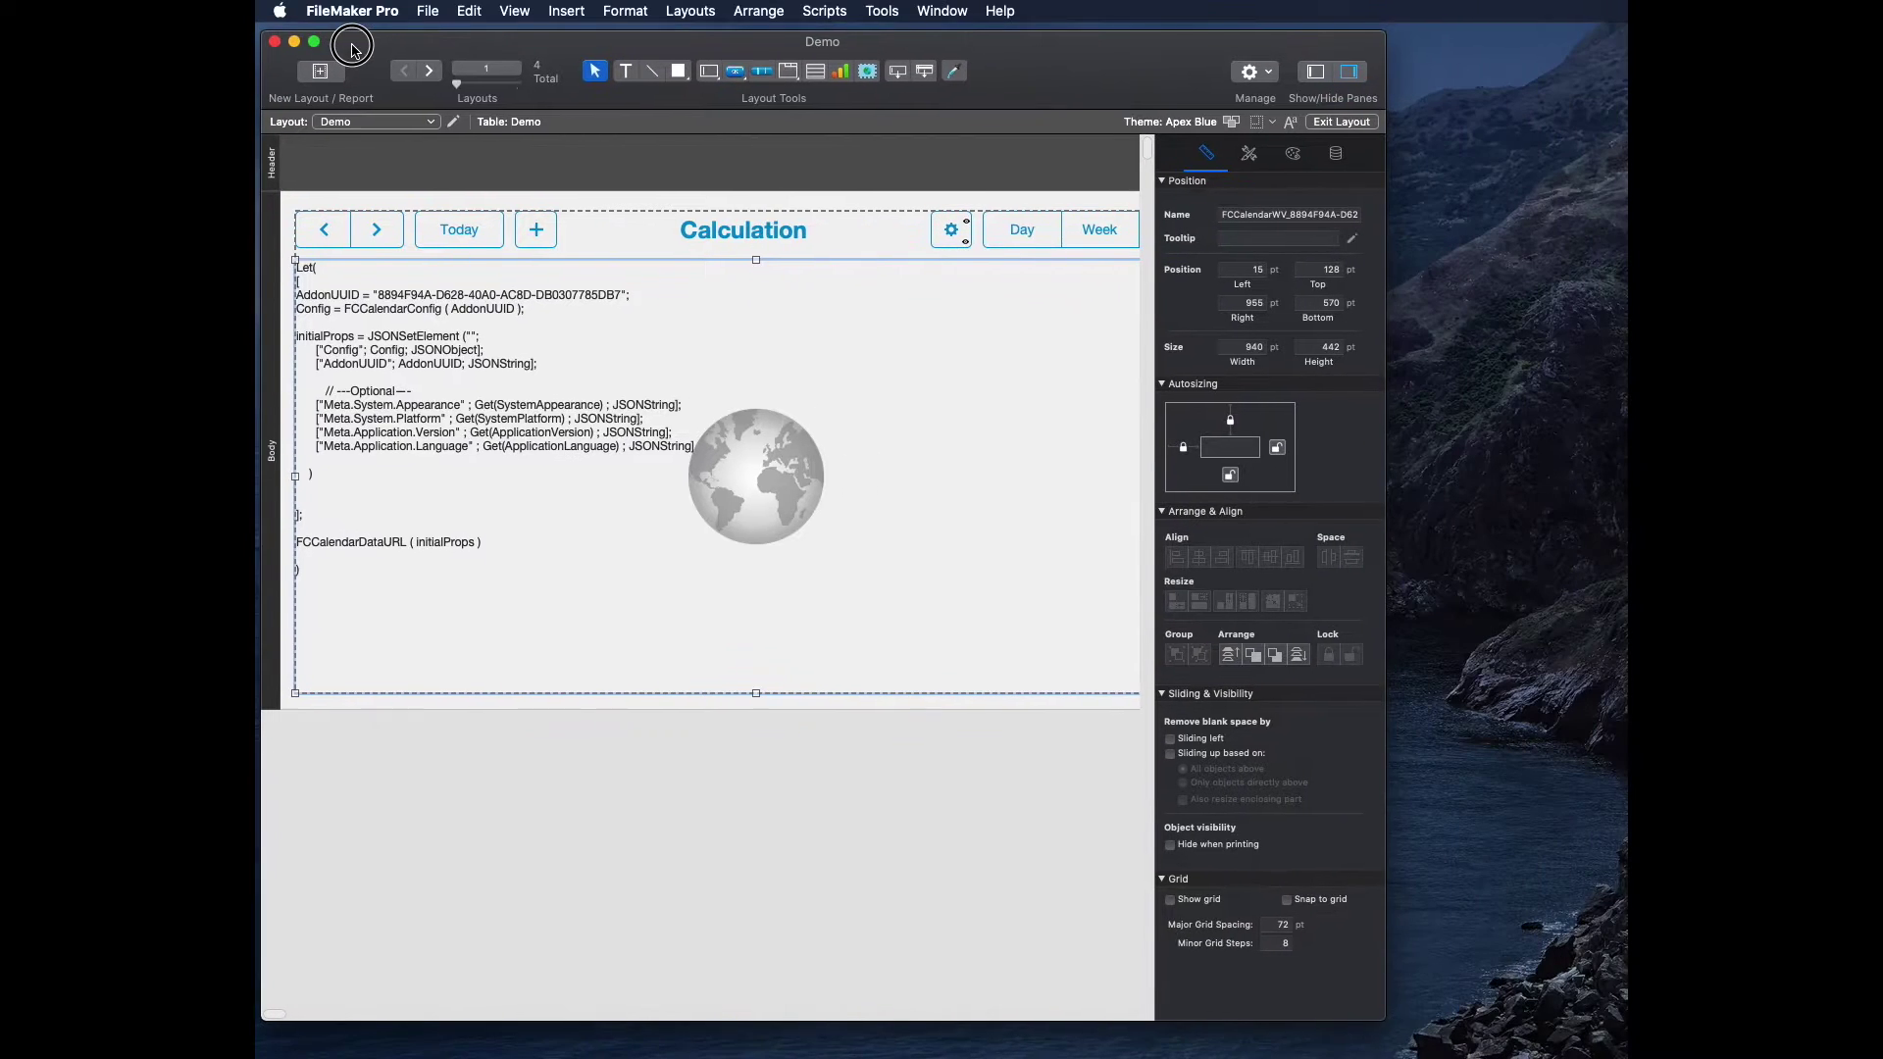
drag(1389, 1014, 1603, 1043)
Anchor the calendar group on its right and bottom sides and preview it in Browse mode
click(1039, 399)
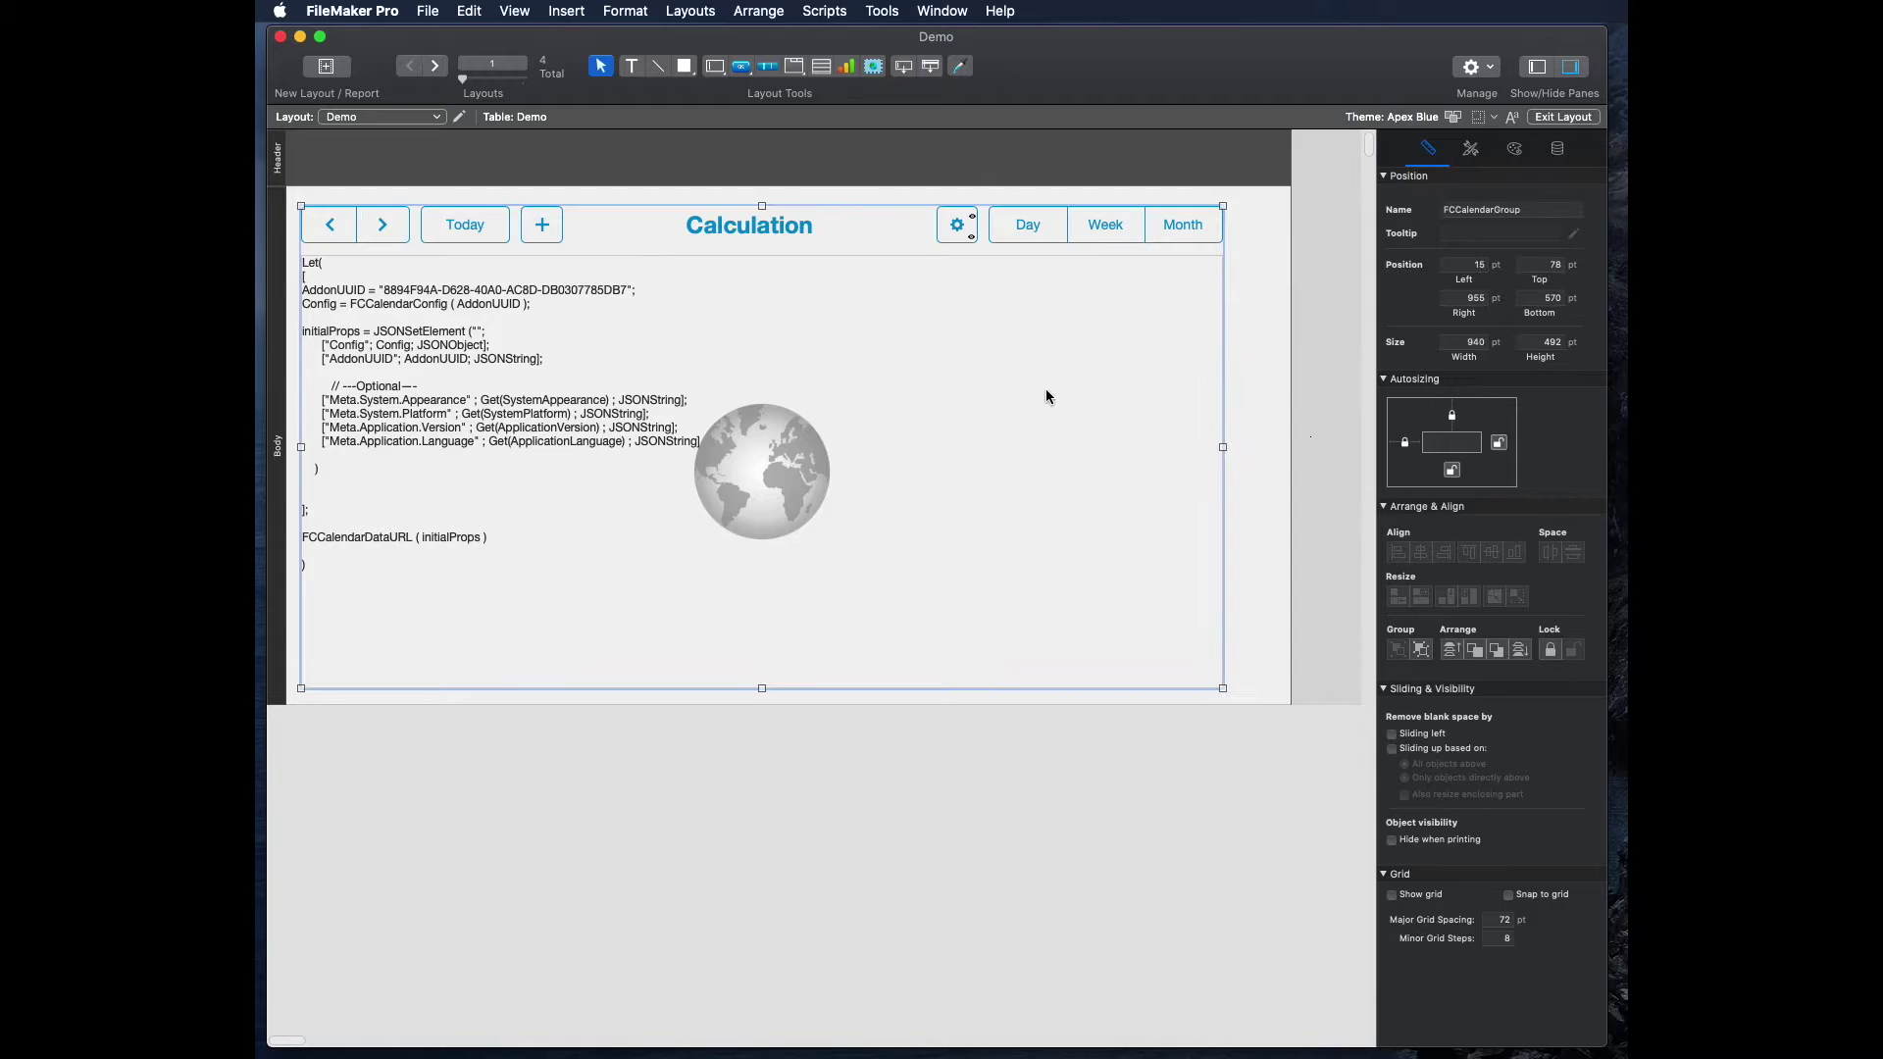
click(1498, 442)
click(1452, 470)
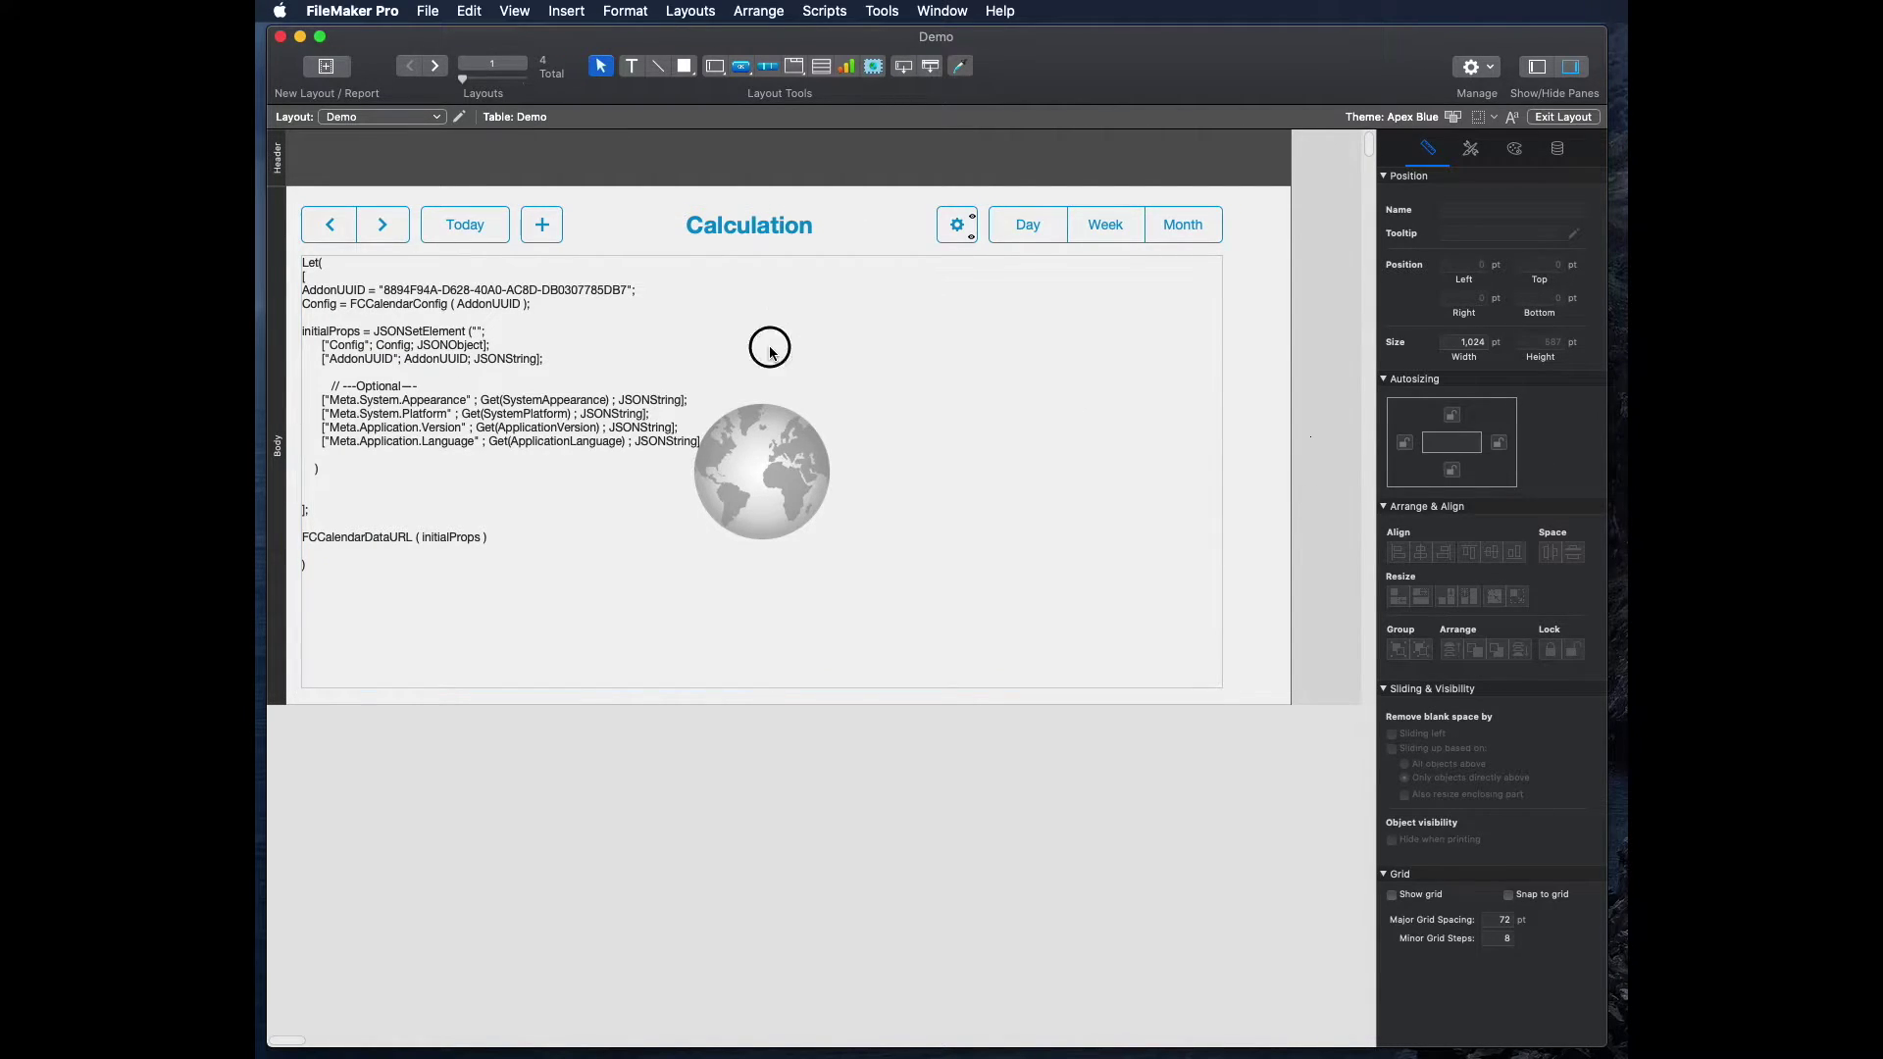
key(super+b)
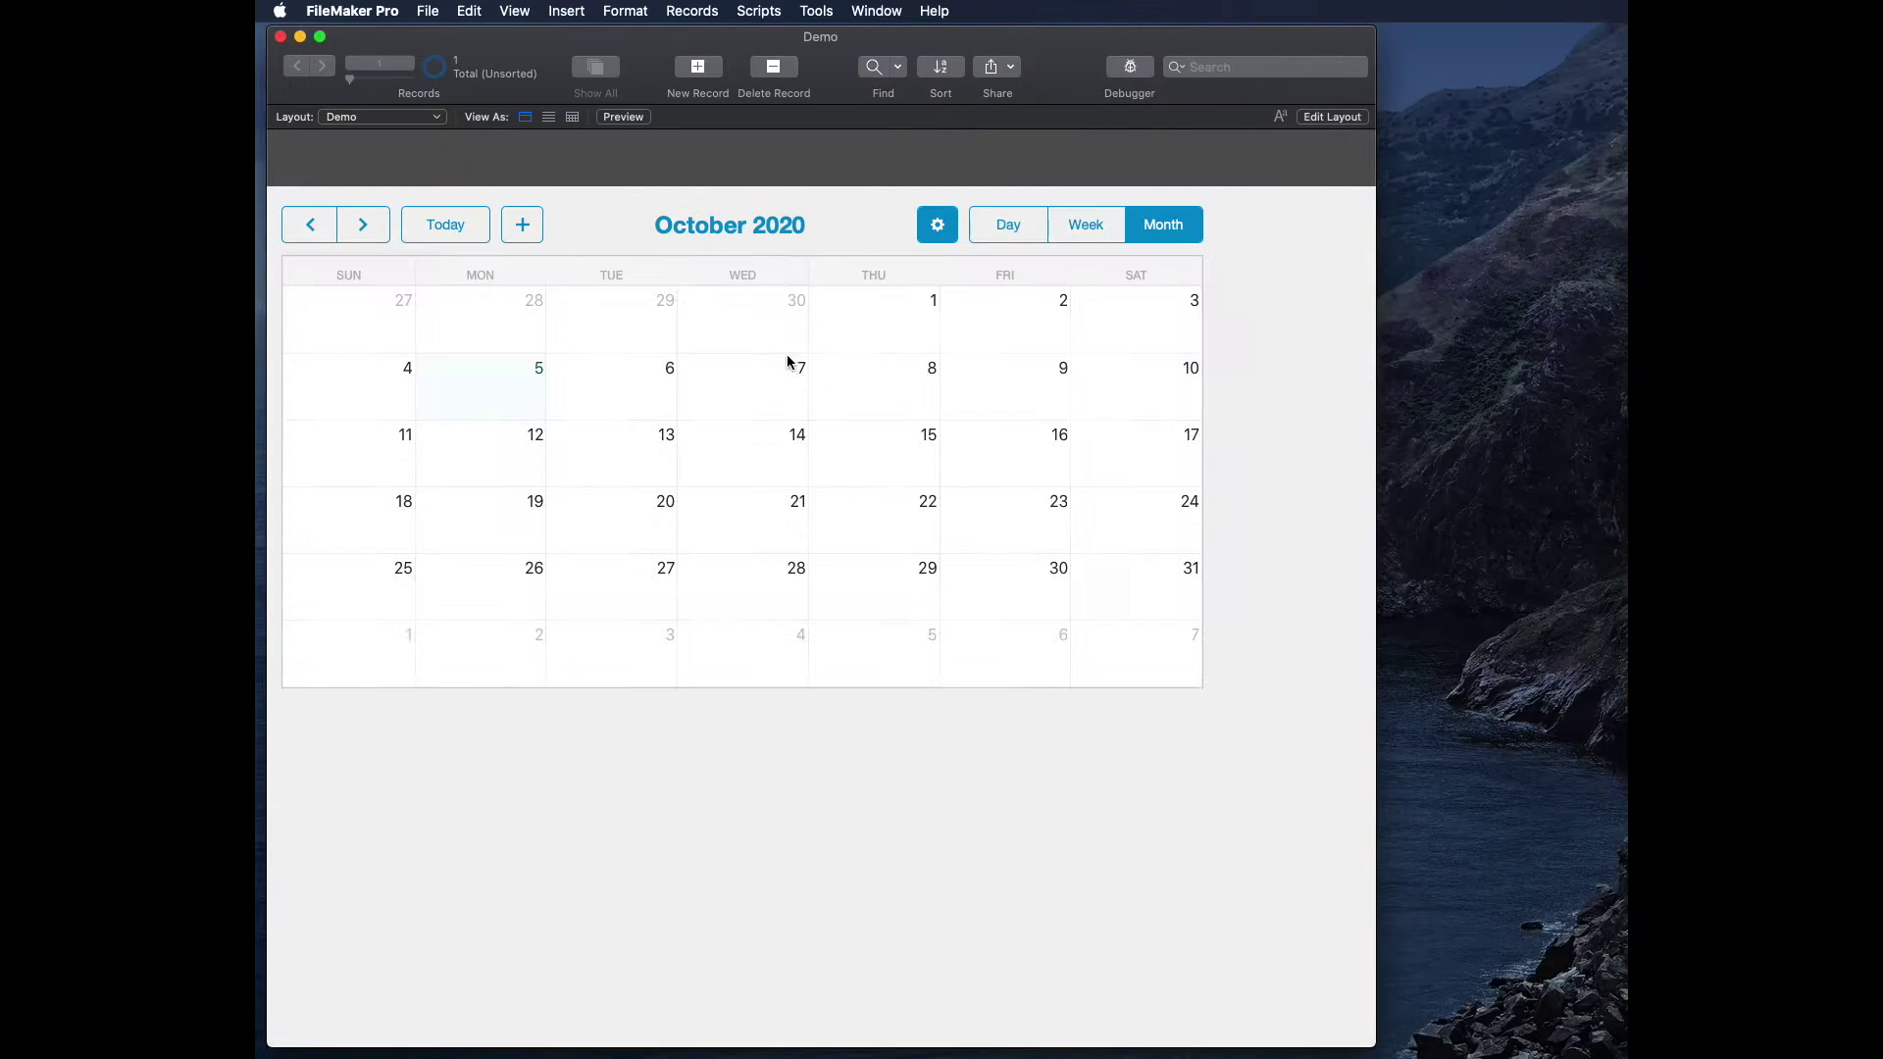
Anchor the calendar web viewer on its right and bottom sides too, then browse the layout
key(super+l)
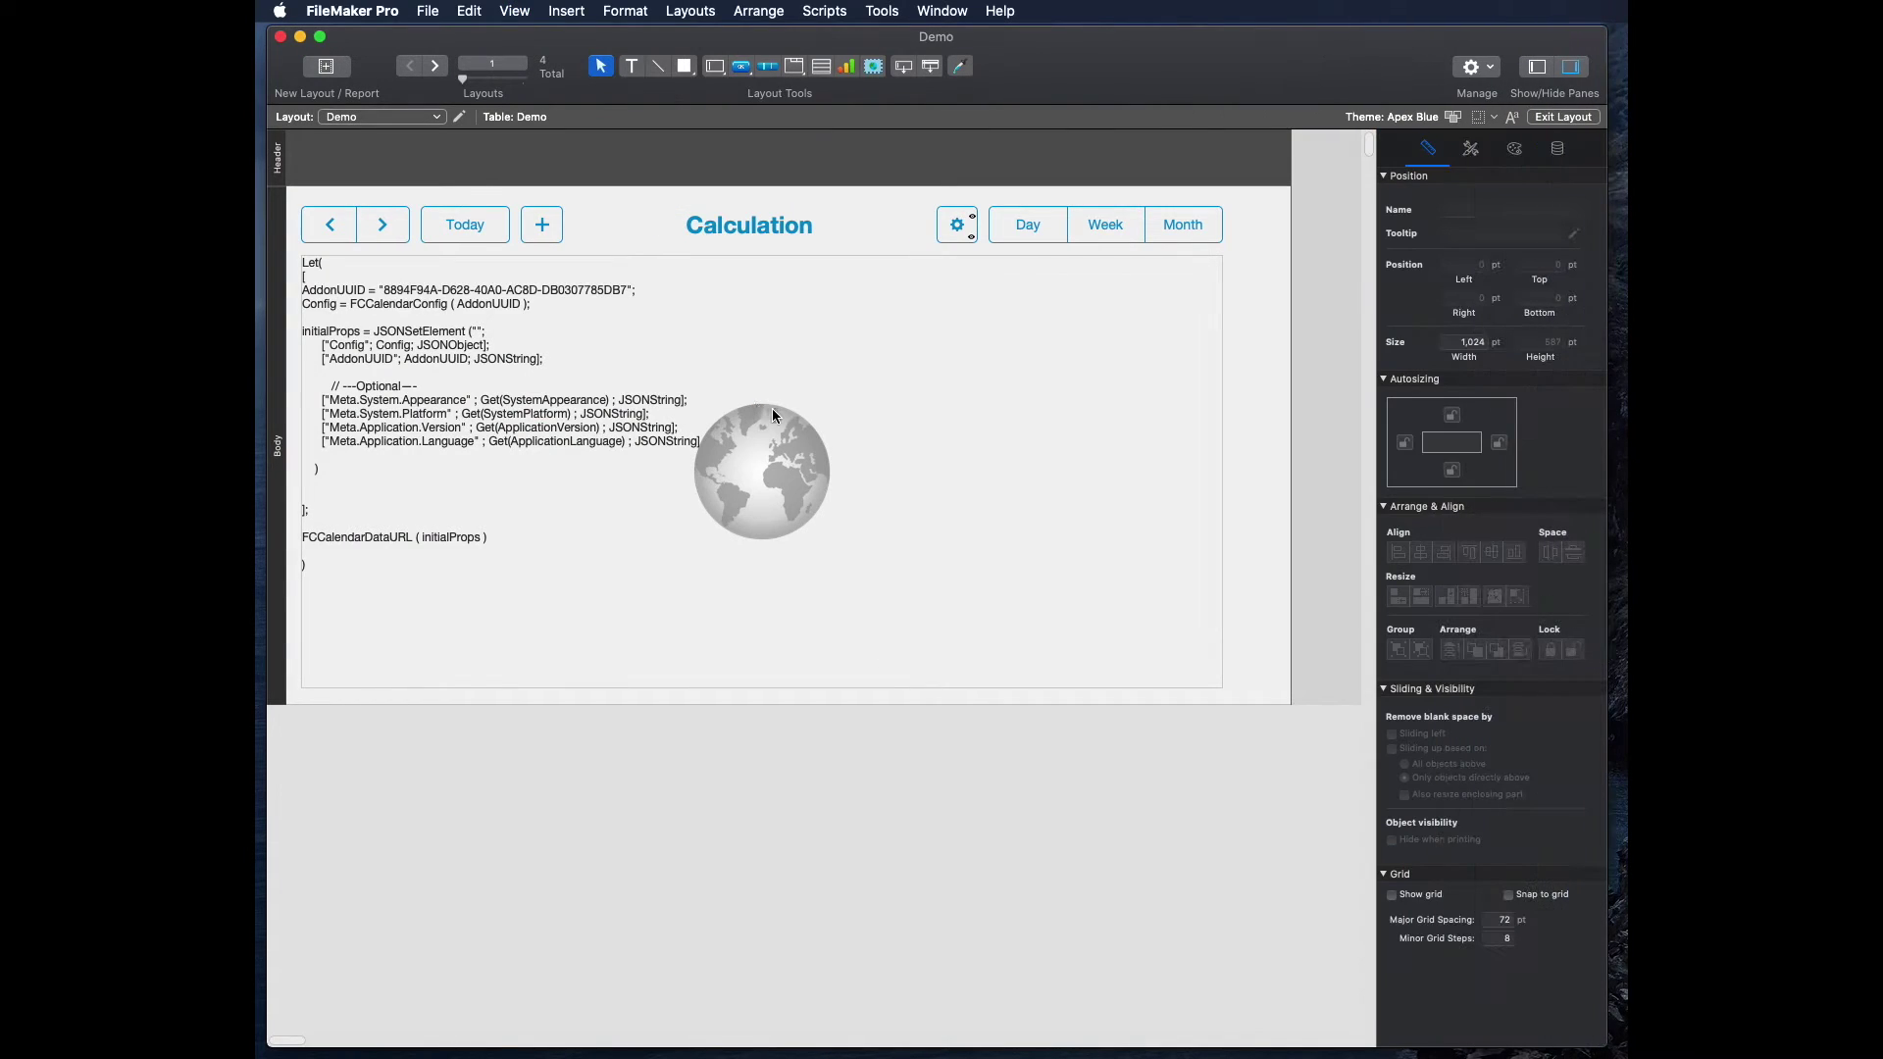
click(796, 362)
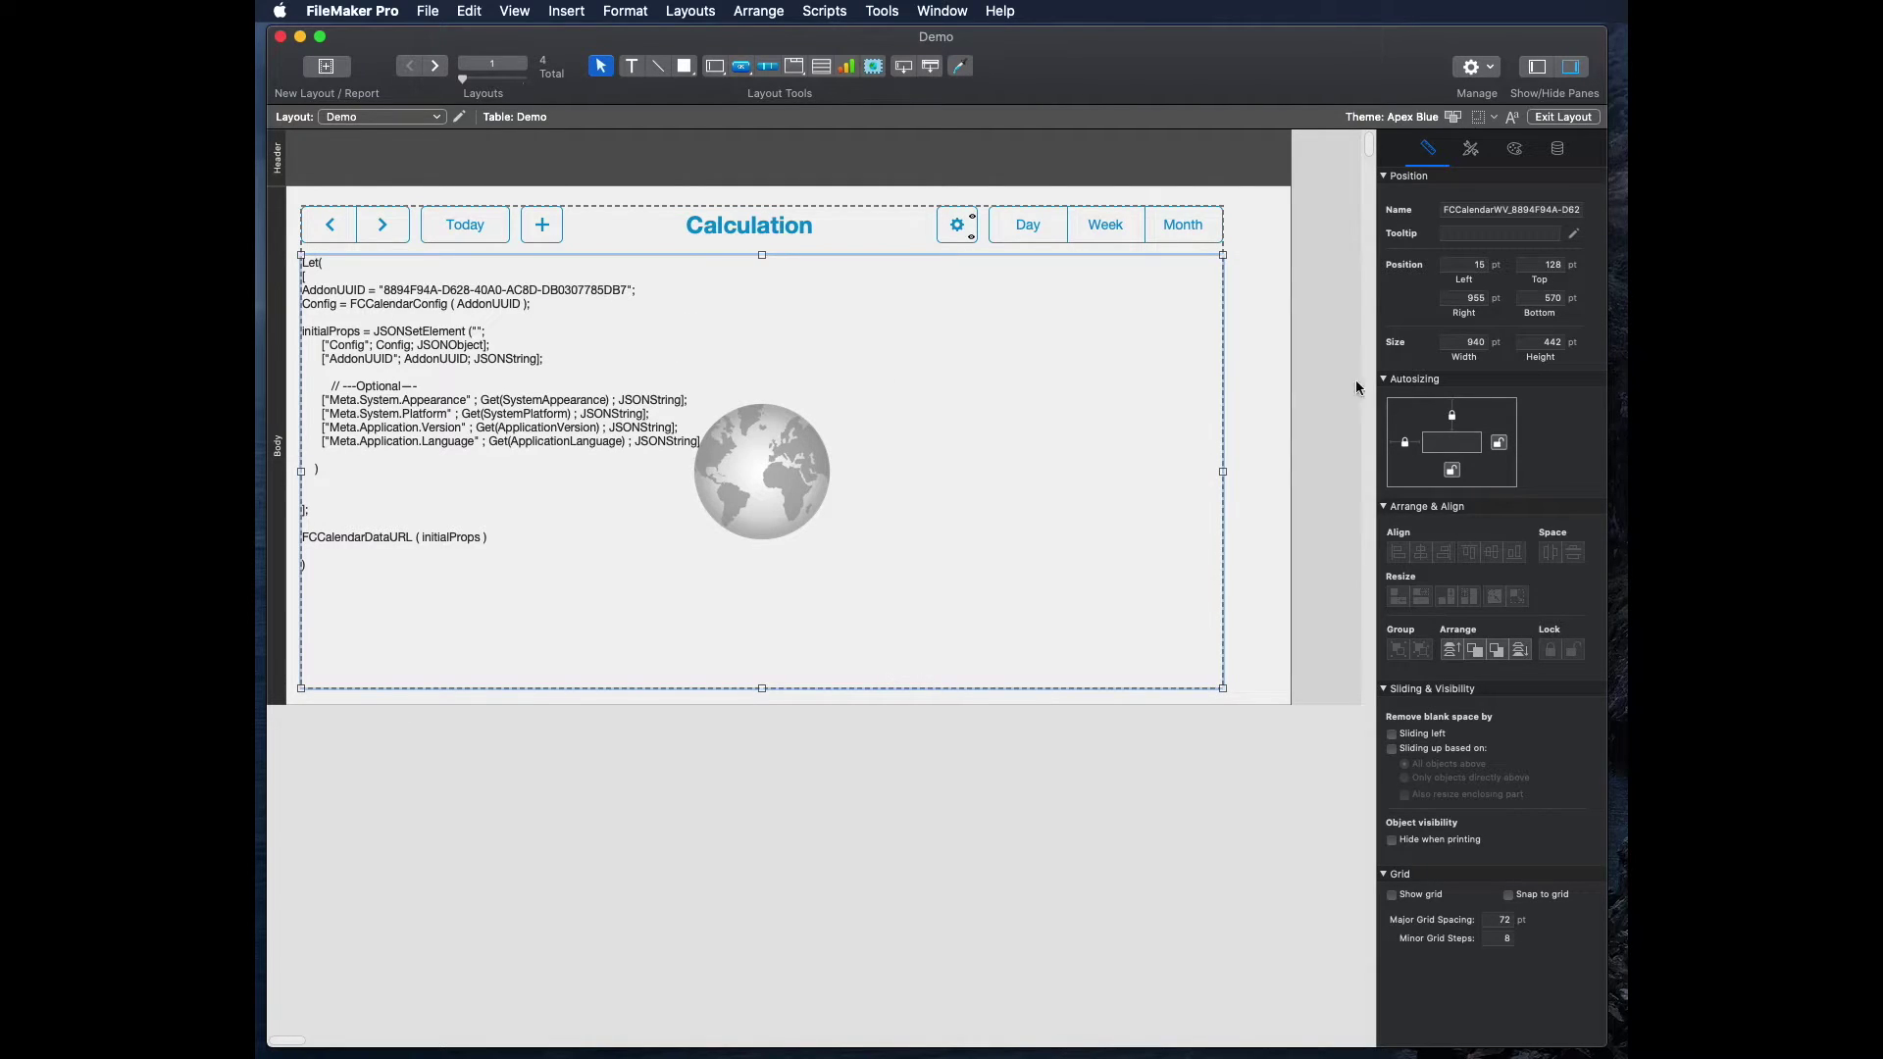
click(1498, 442)
click(1452, 471)
key(super+b)
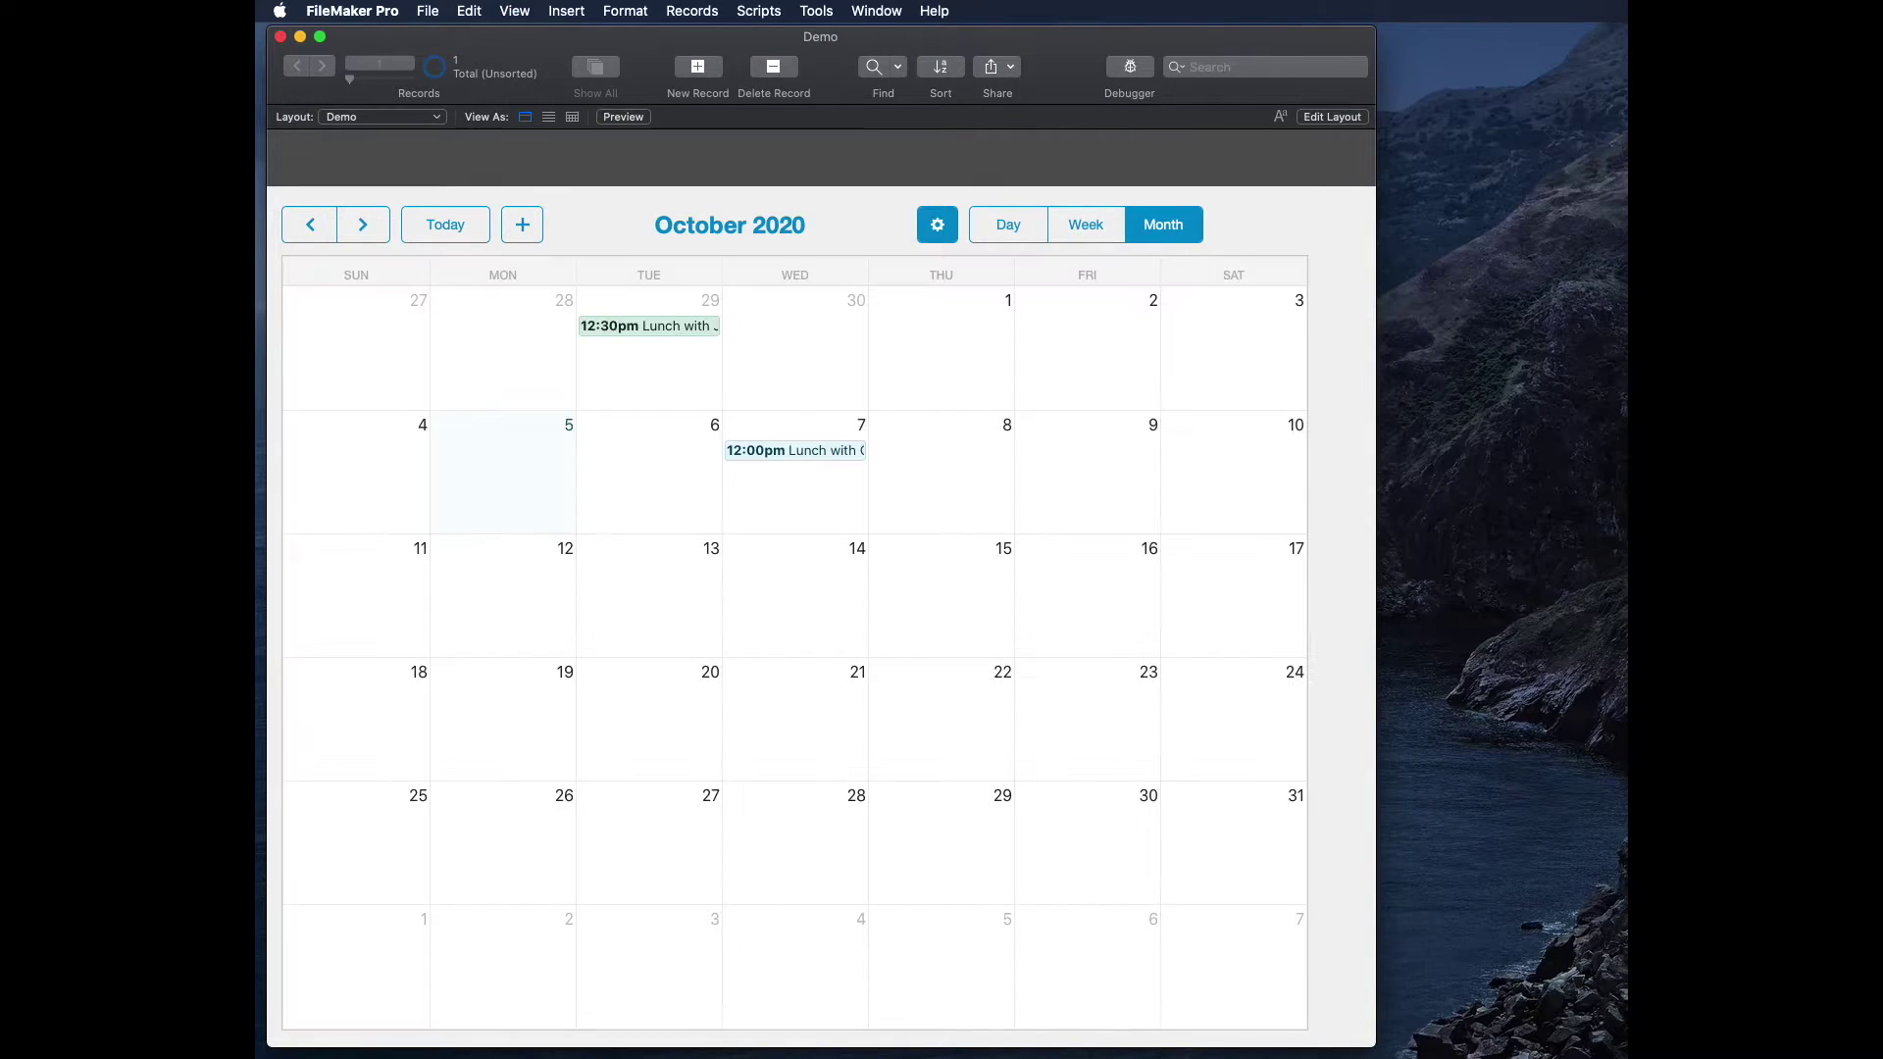
Make the Demo window wider and shorter
drag(1374, 1046, 1607, 964)
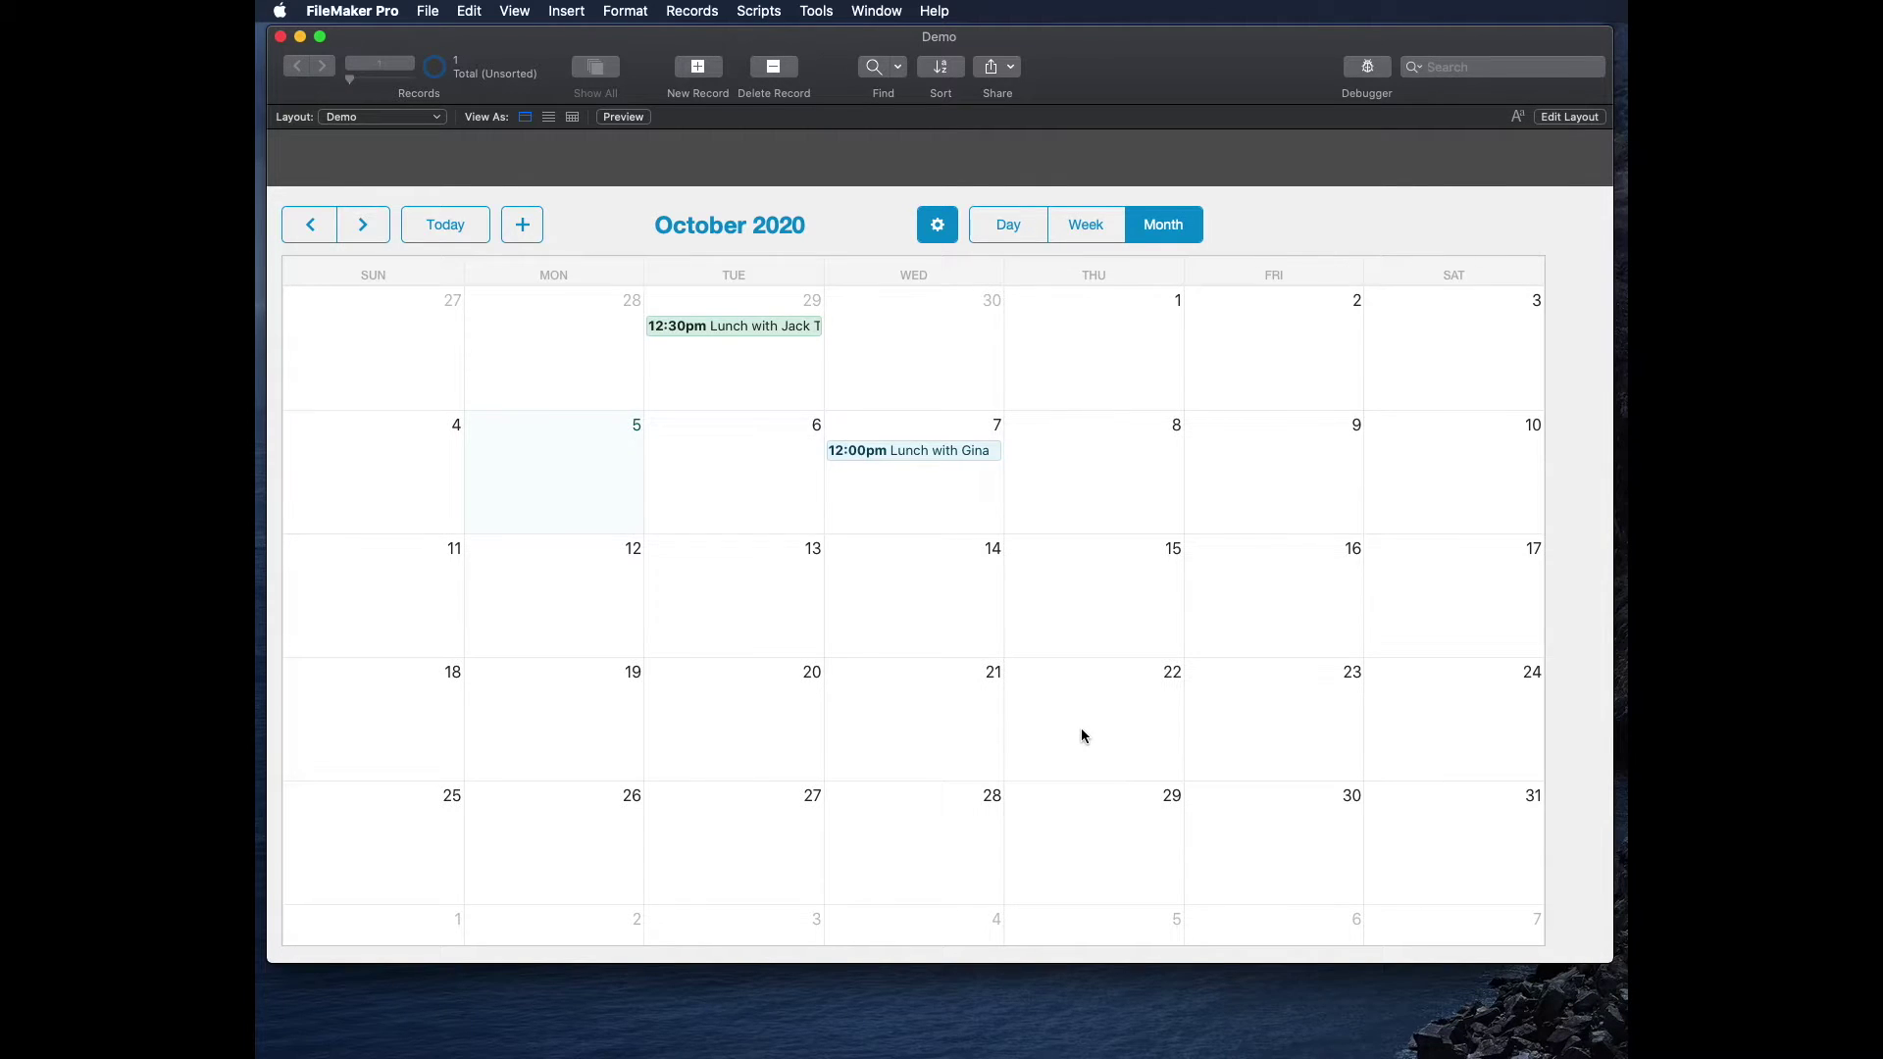
click(739, 323)
click(748, 327)
Make the 12:00pm lunch event Dark Blue and move it from October 7 to October 6
click(879, 451)
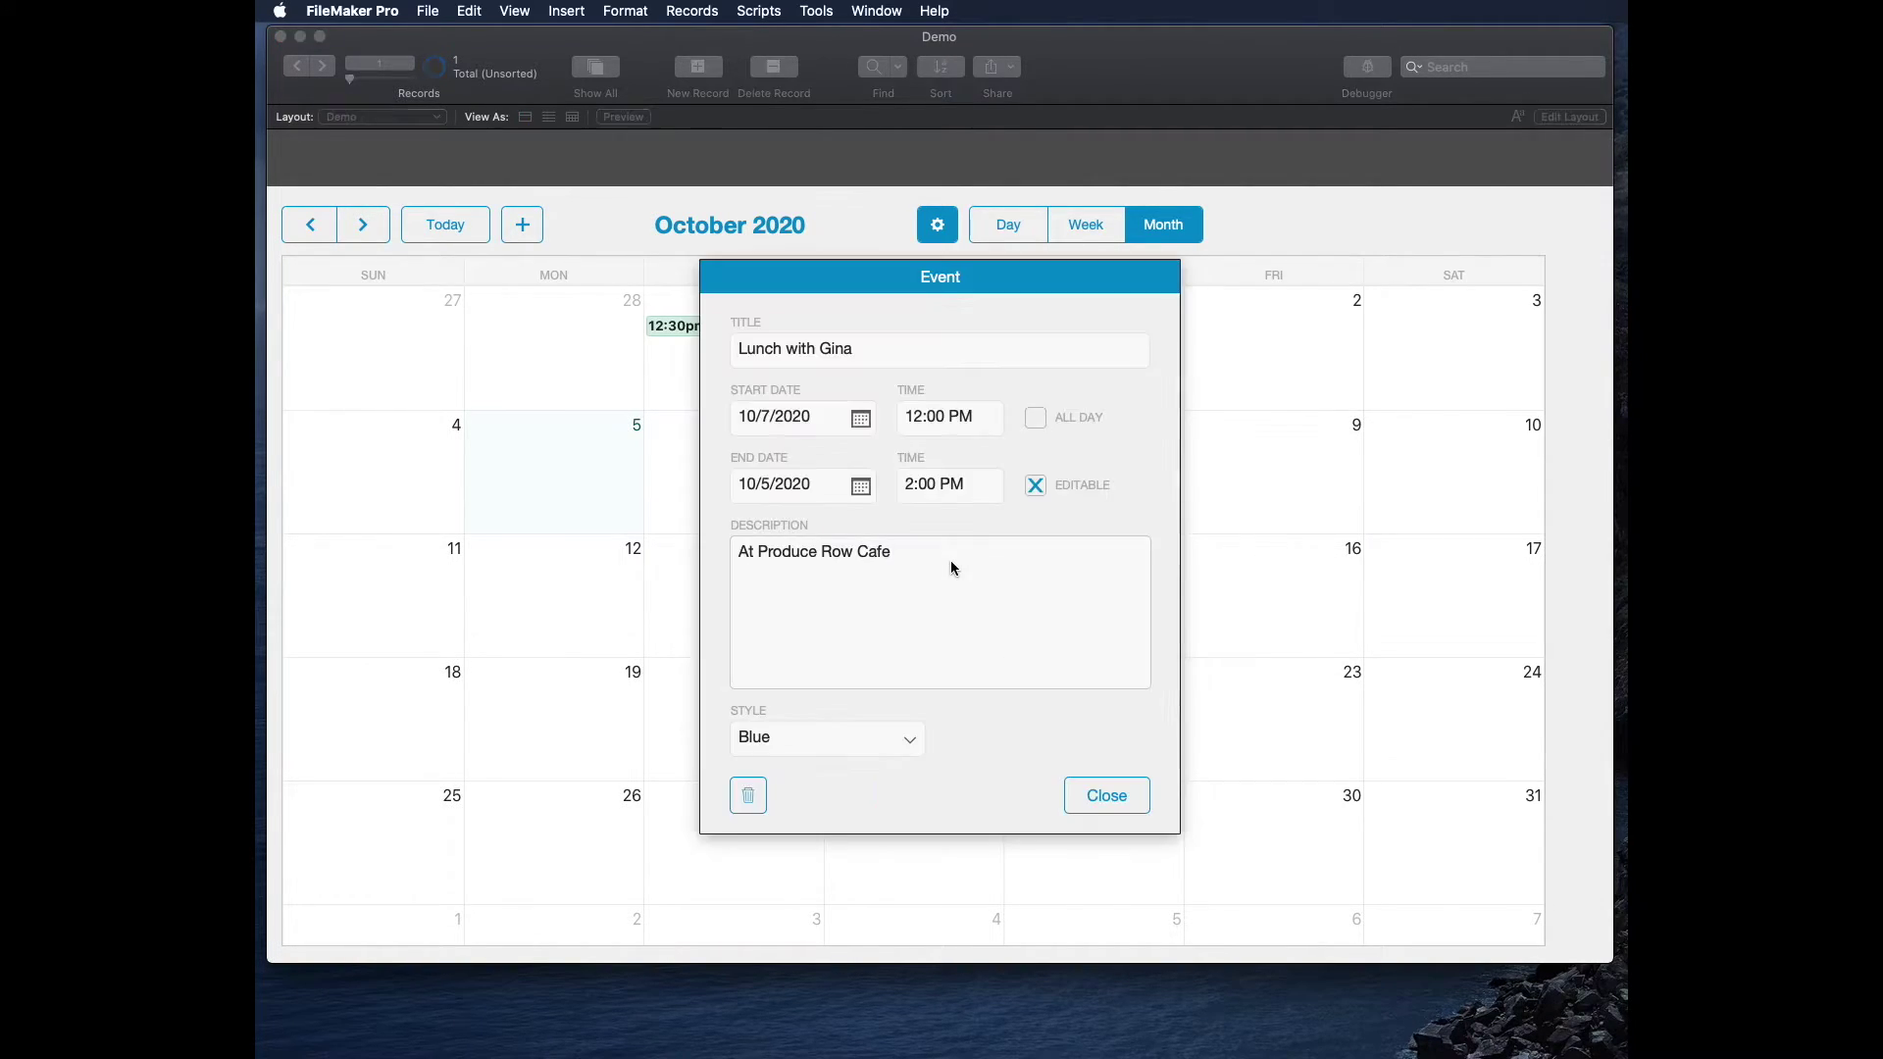
click(857, 737)
click(831, 875)
click(1103, 795)
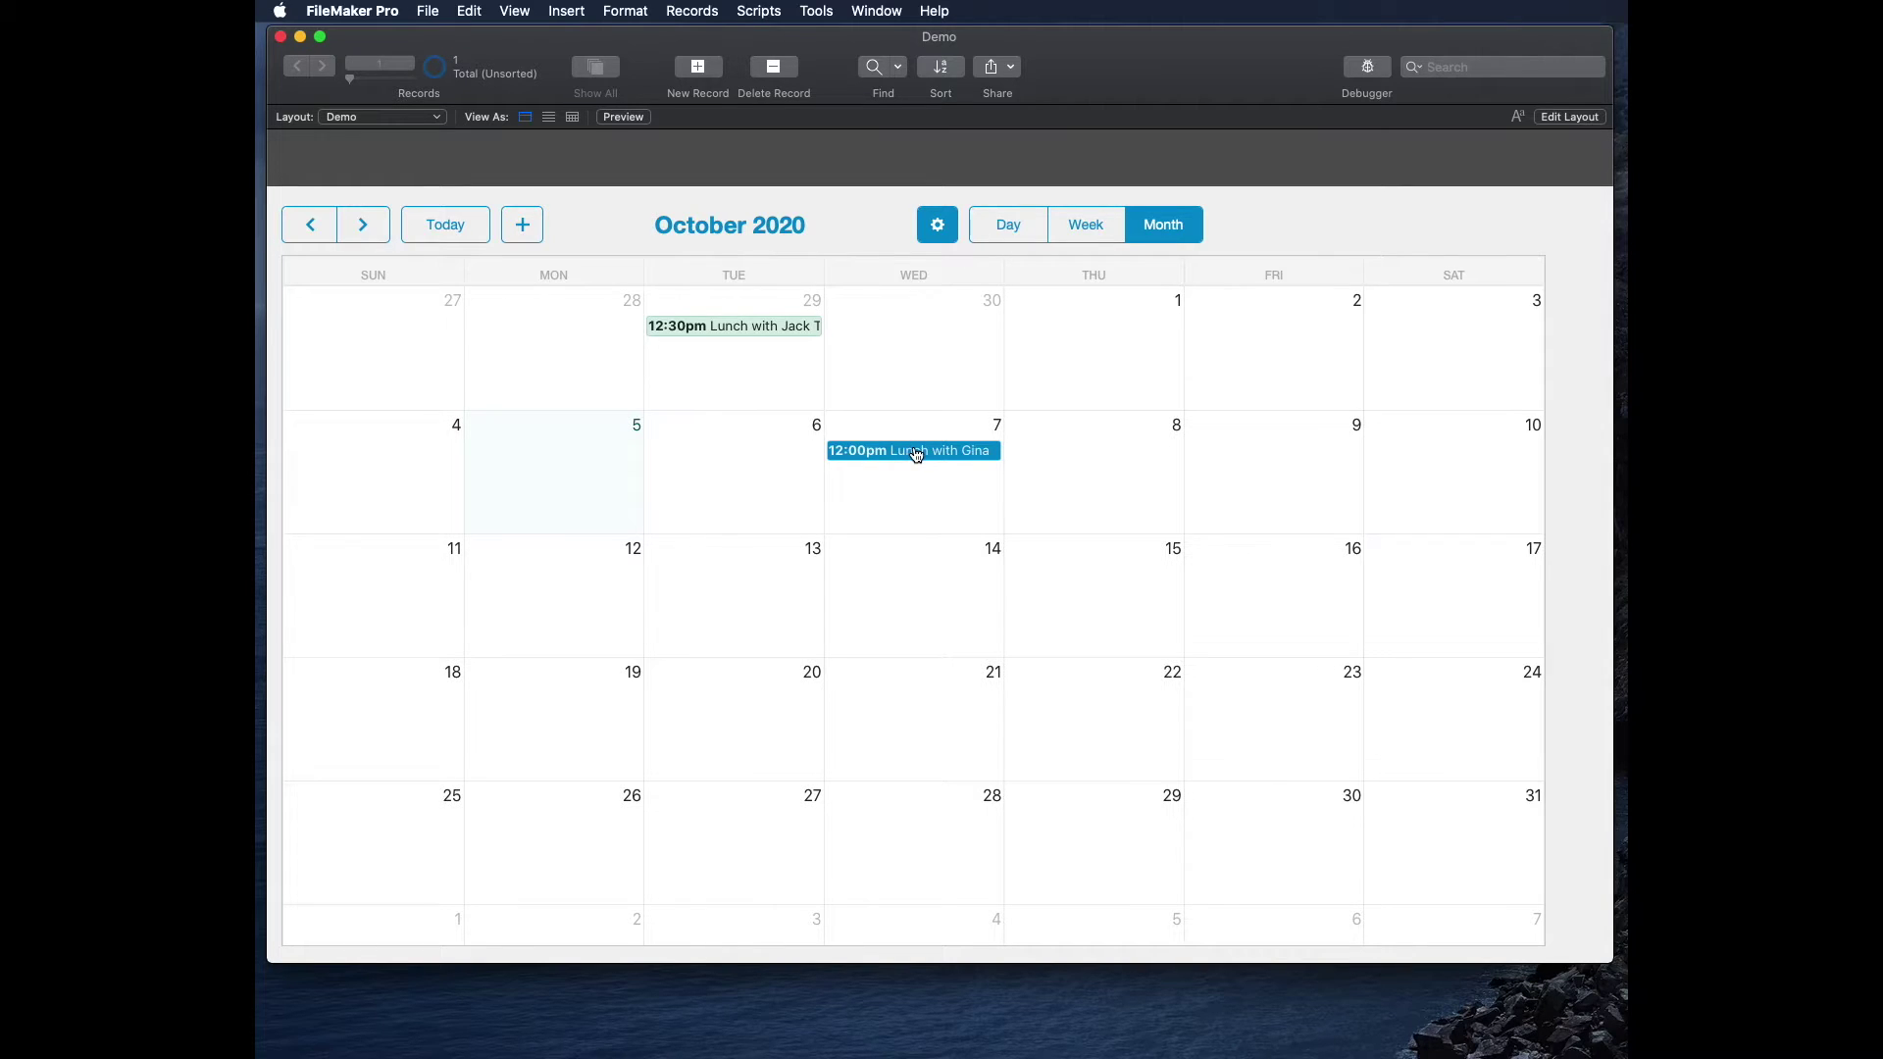
drag(913, 453, 781, 441)
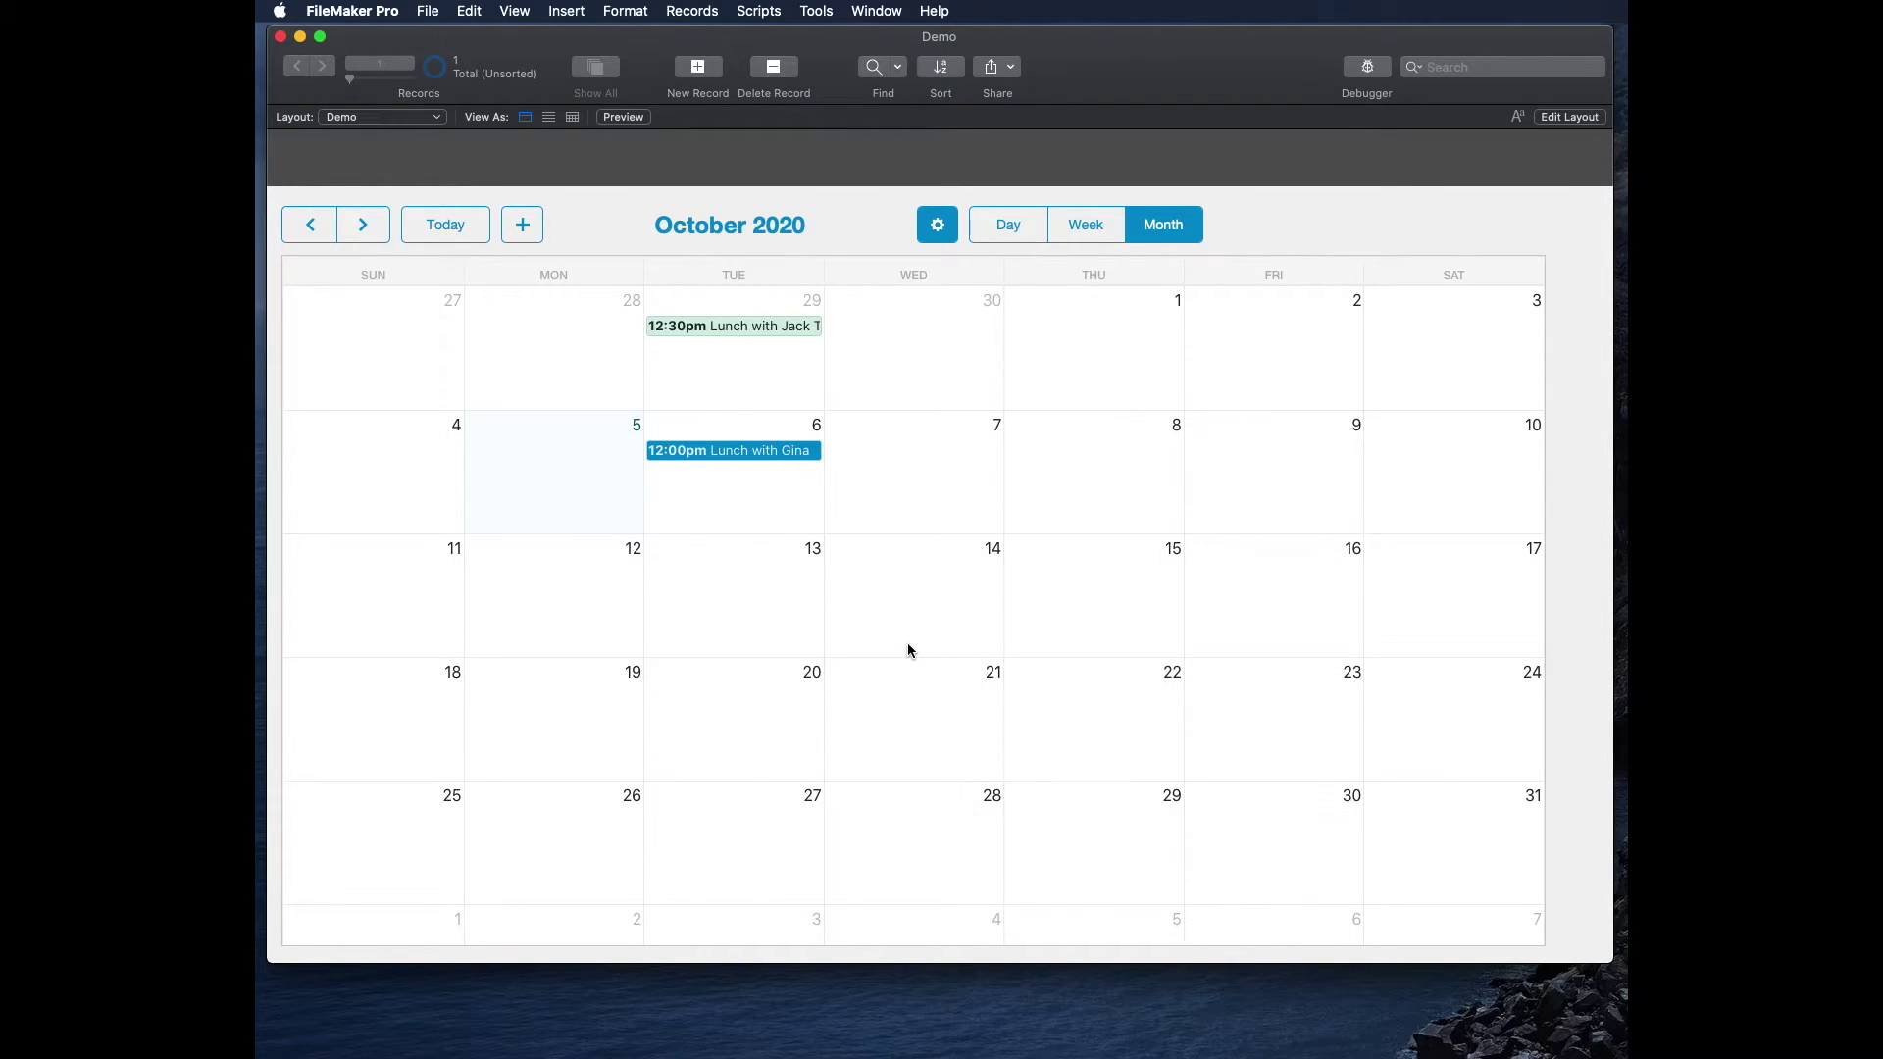
key(super+shift+d)
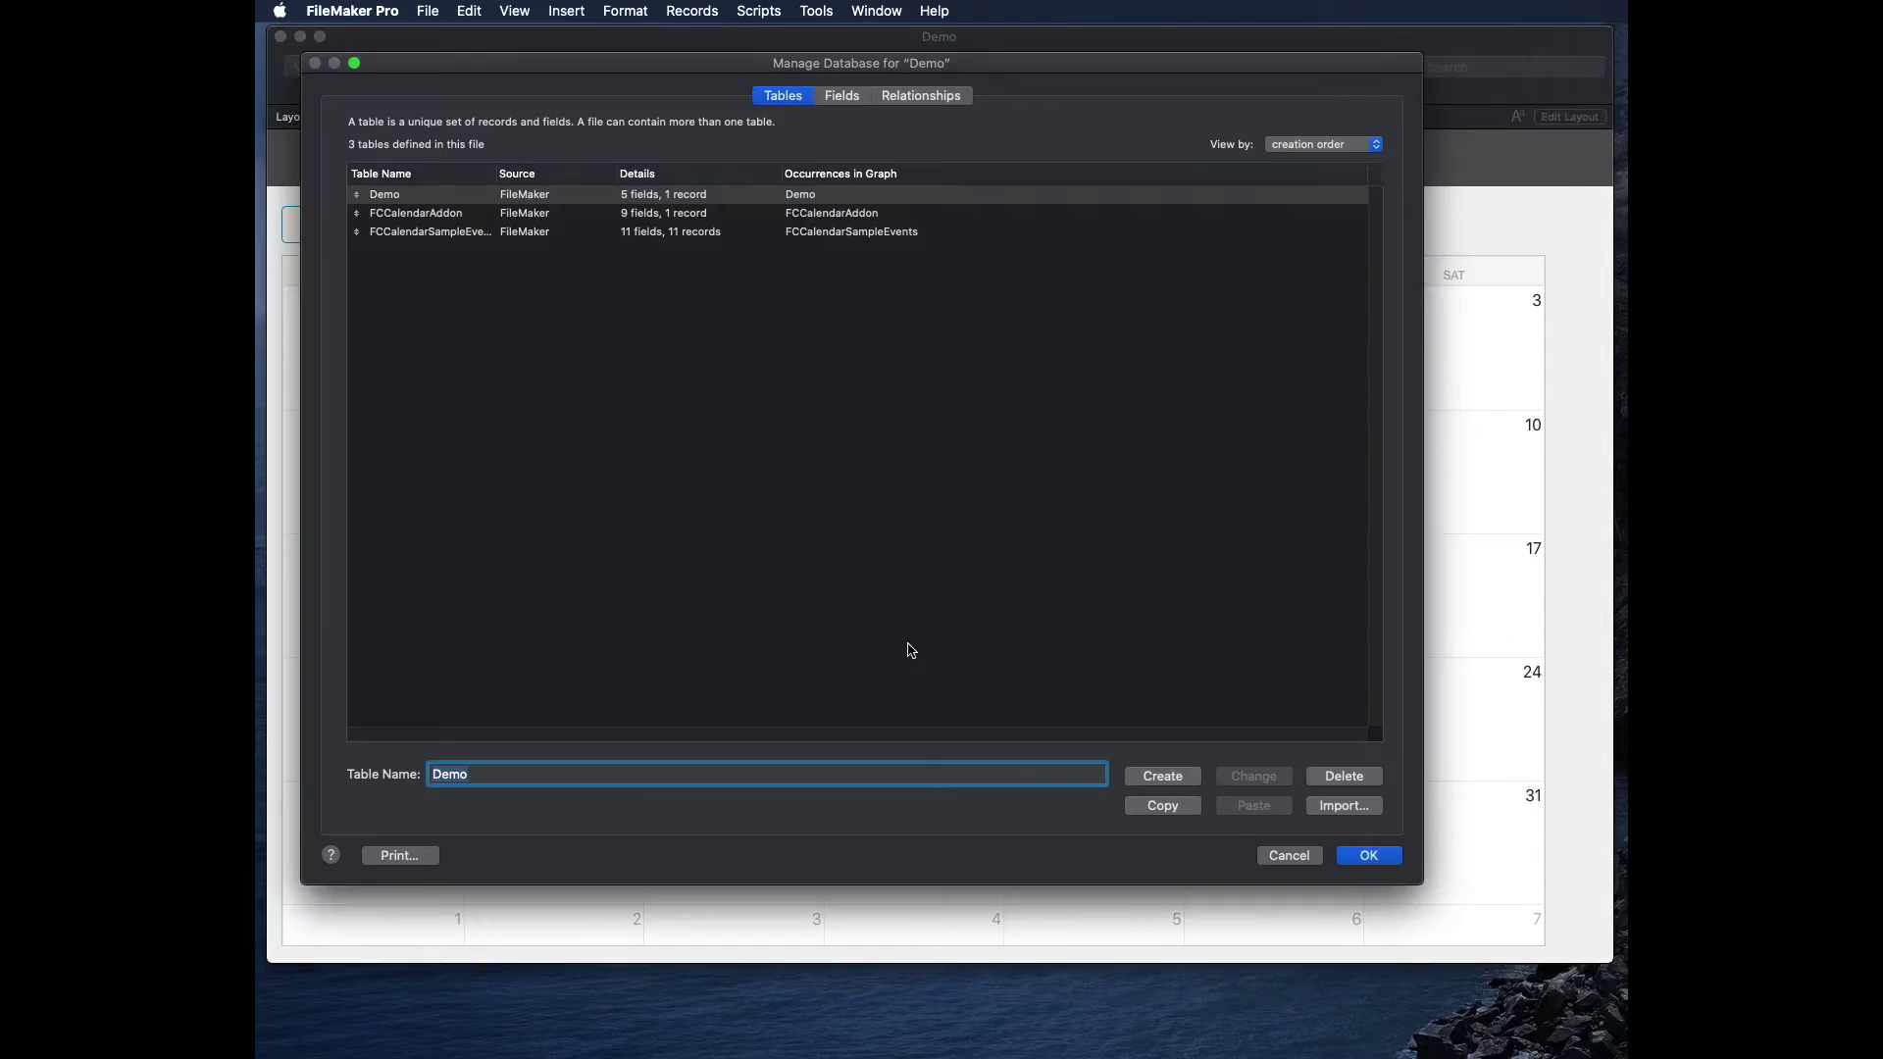
In Manage Database, rename the FCCalendarSampleEvents table to Events and confirm the change
click(420, 215)
click(425, 232)
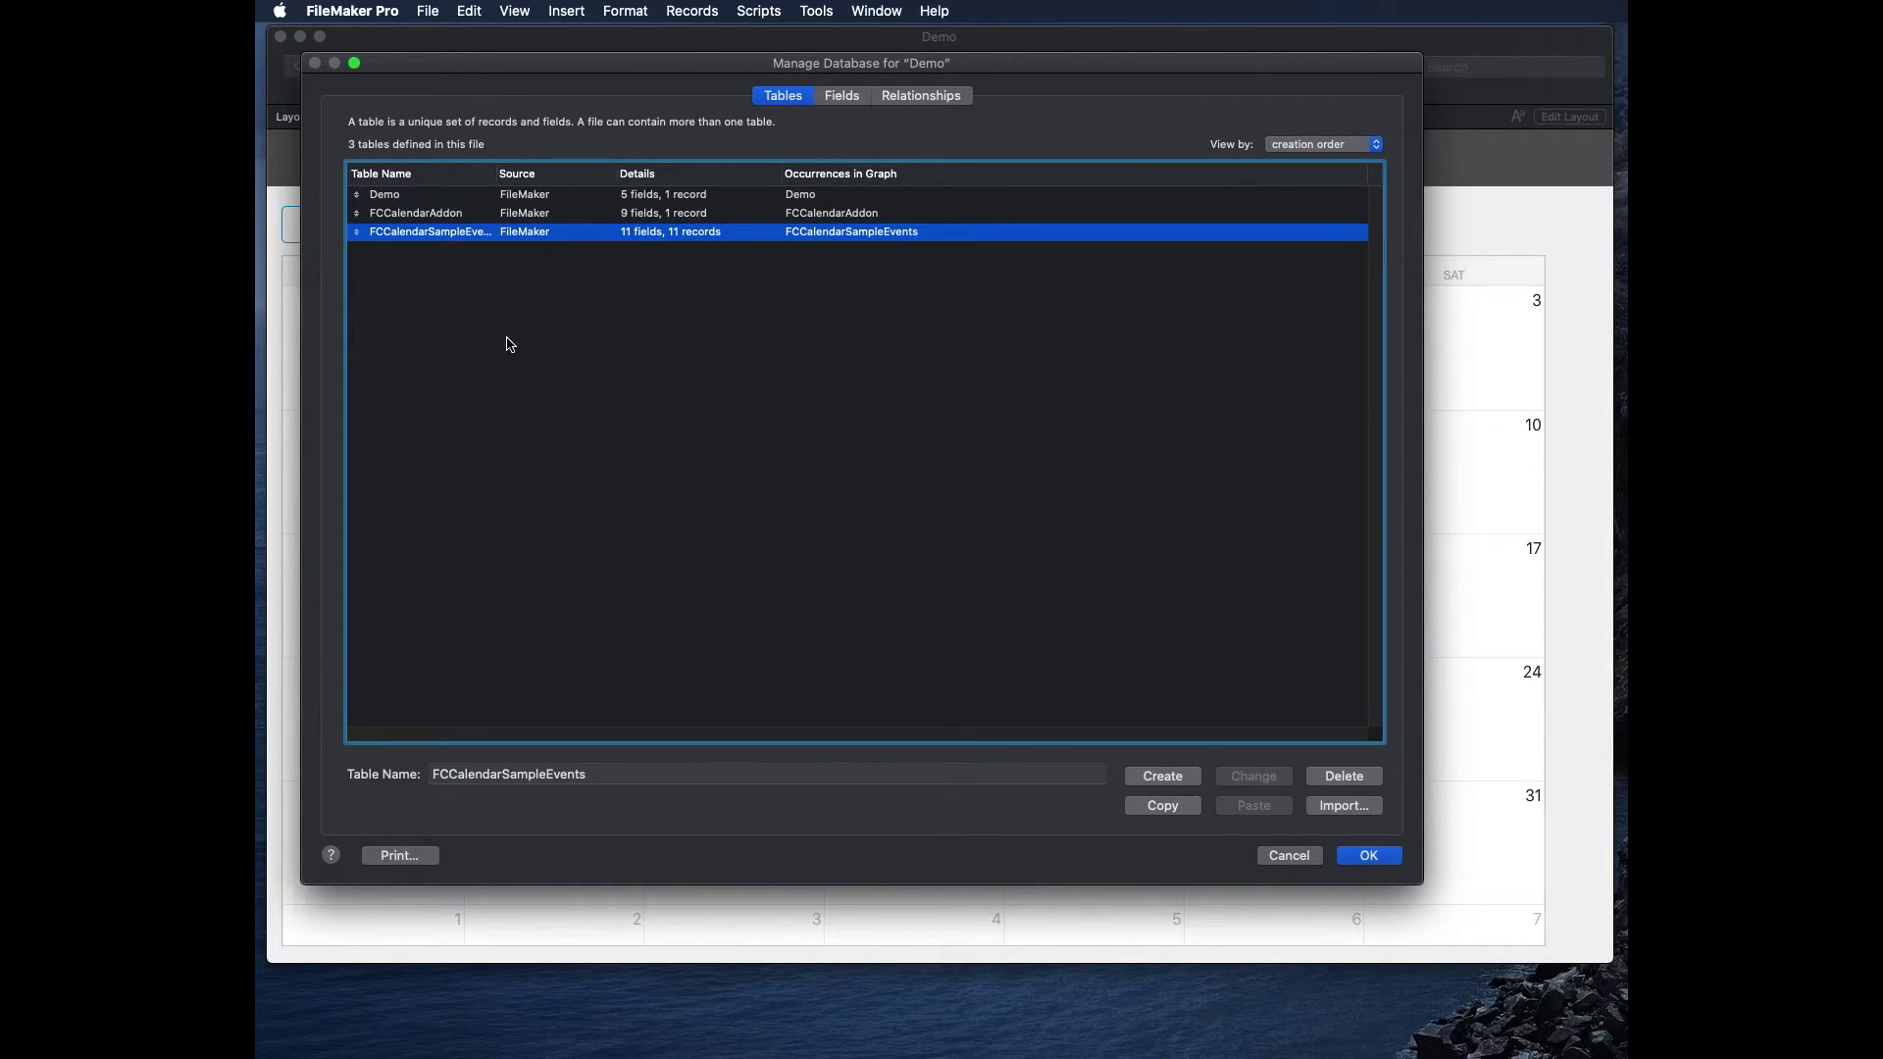
drag(495, 174, 519, 173)
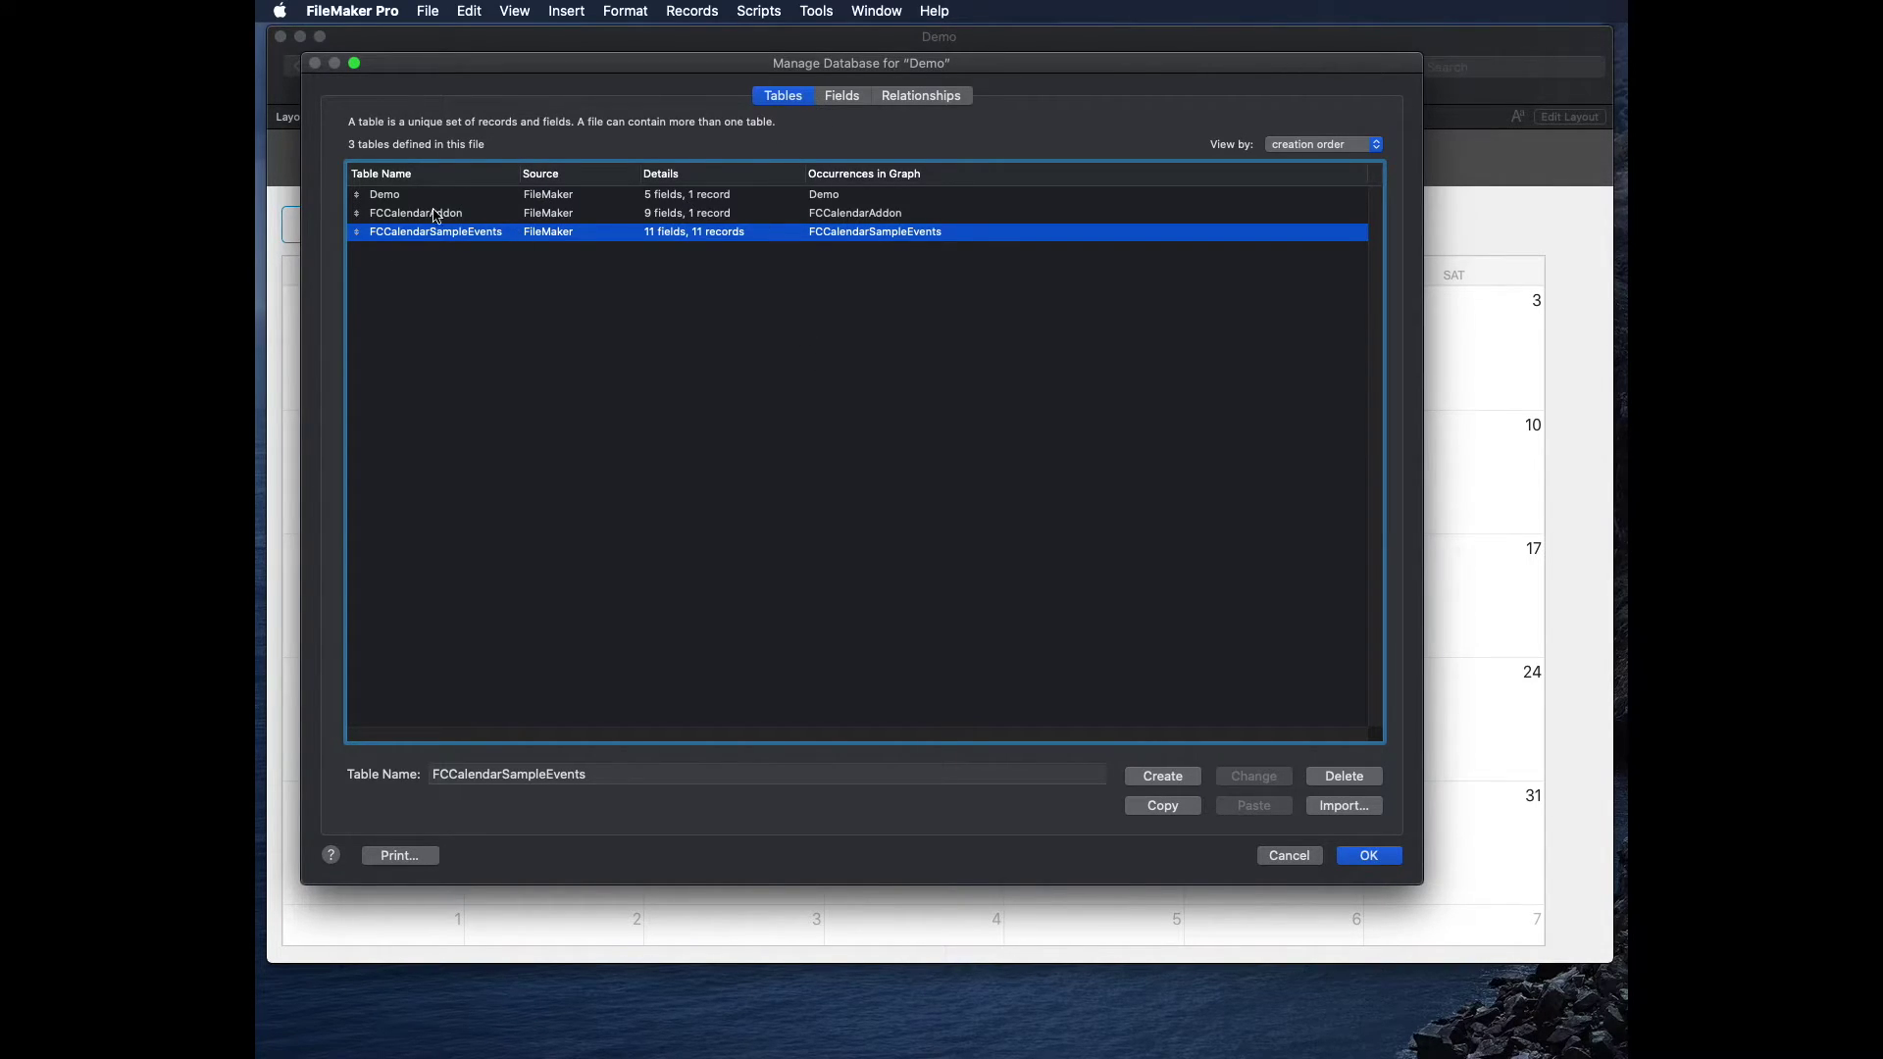
drag(659, 775, 365, 775)
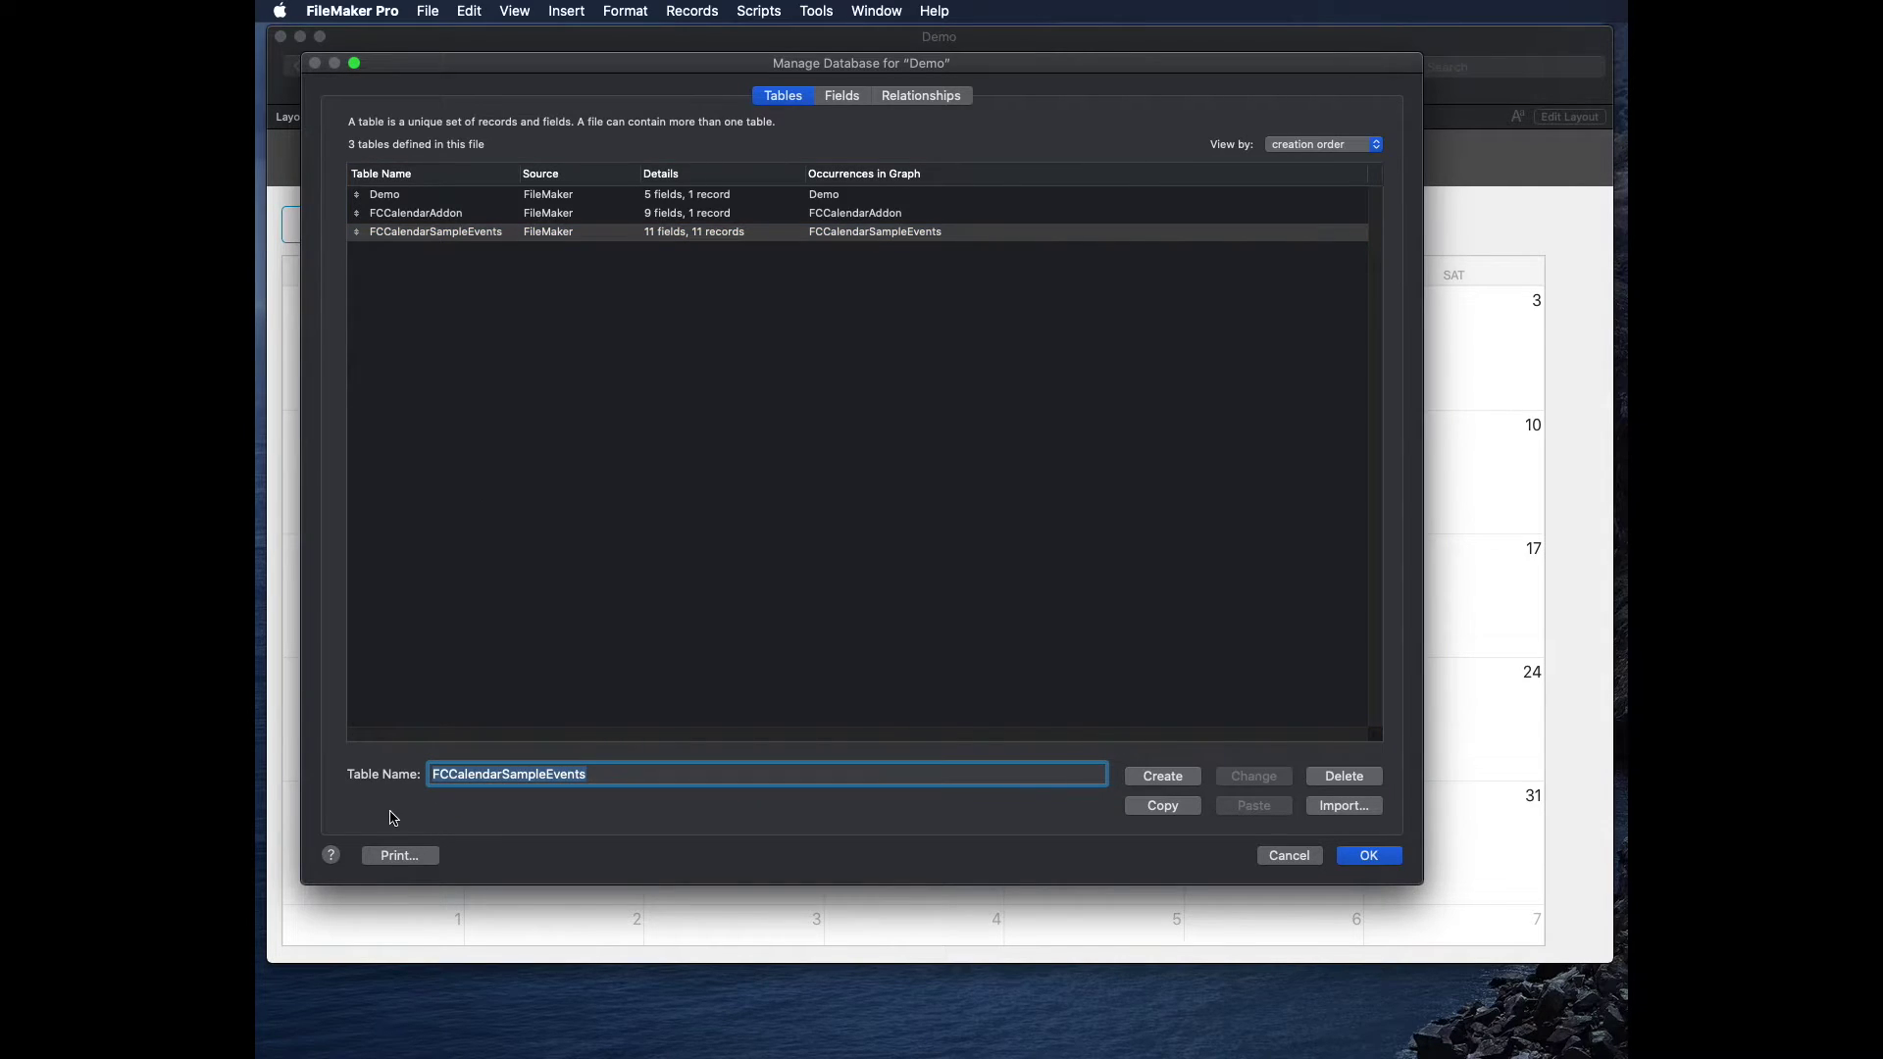
text(Events)
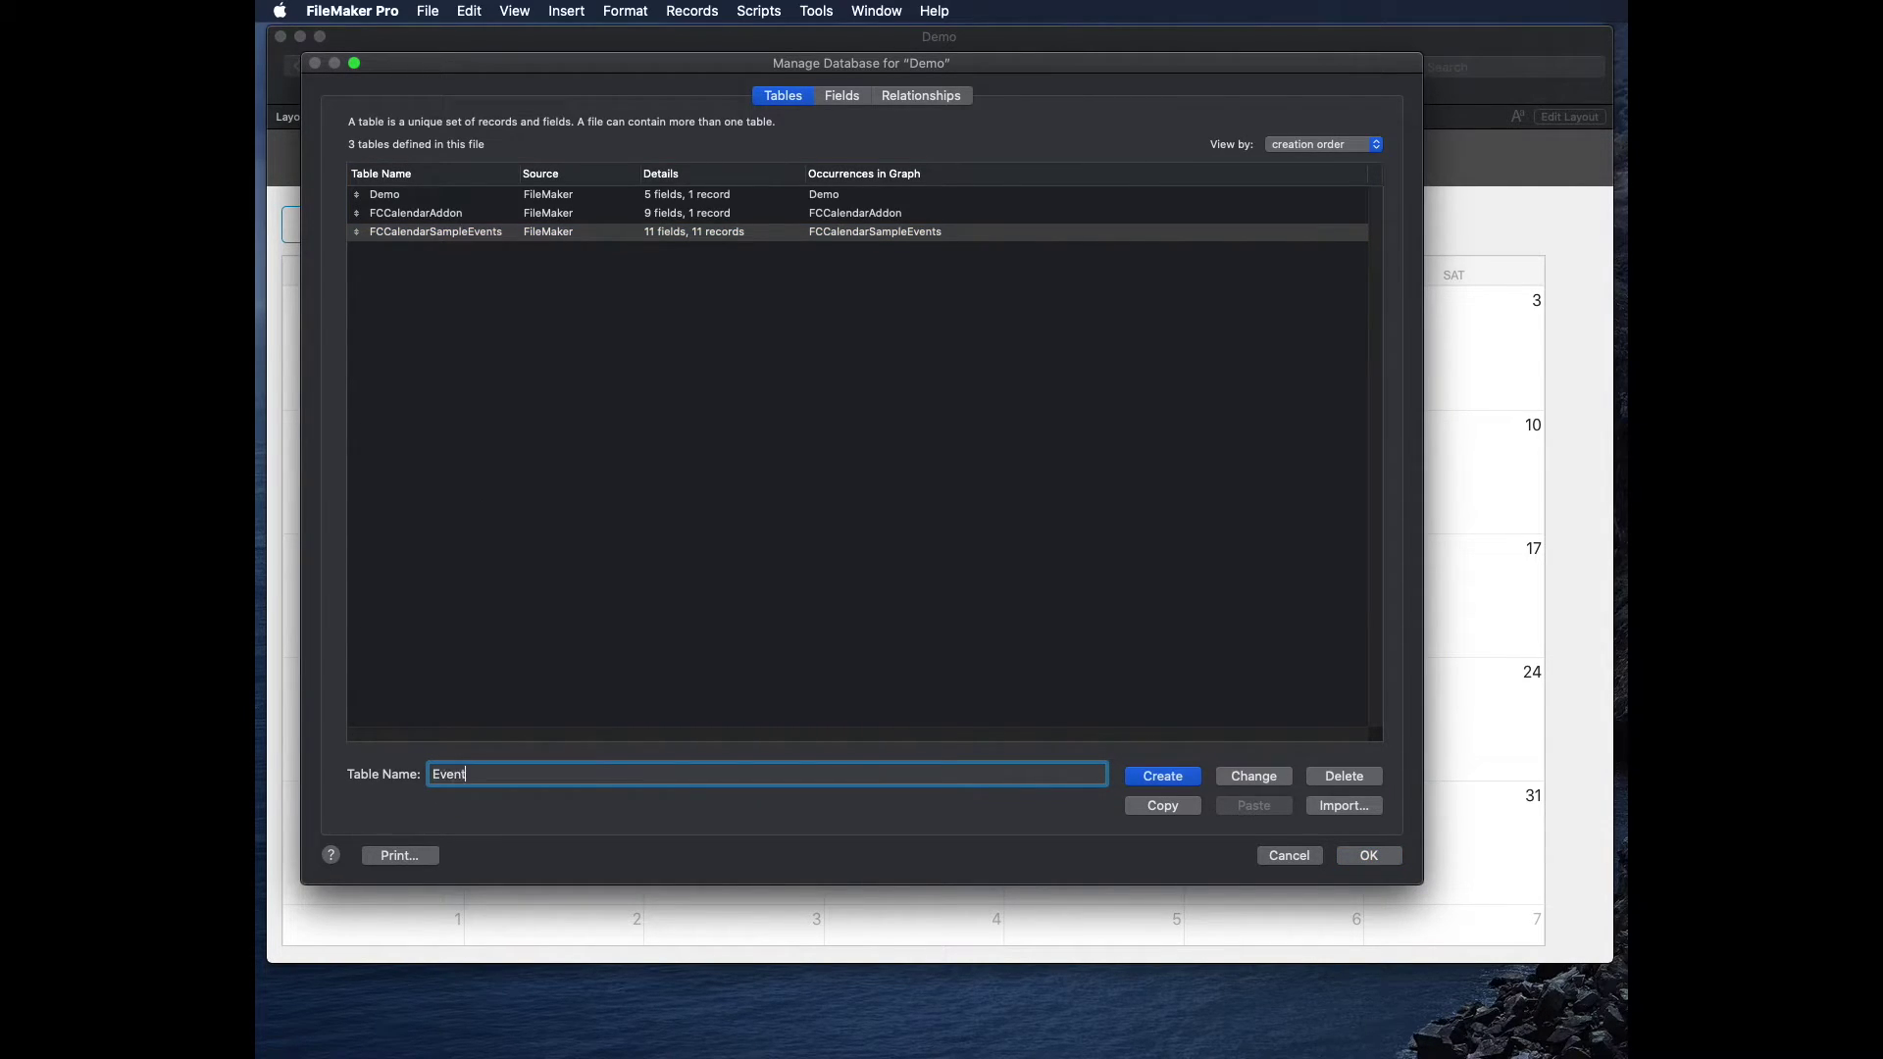
click(1255, 777)
click(1372, 855)
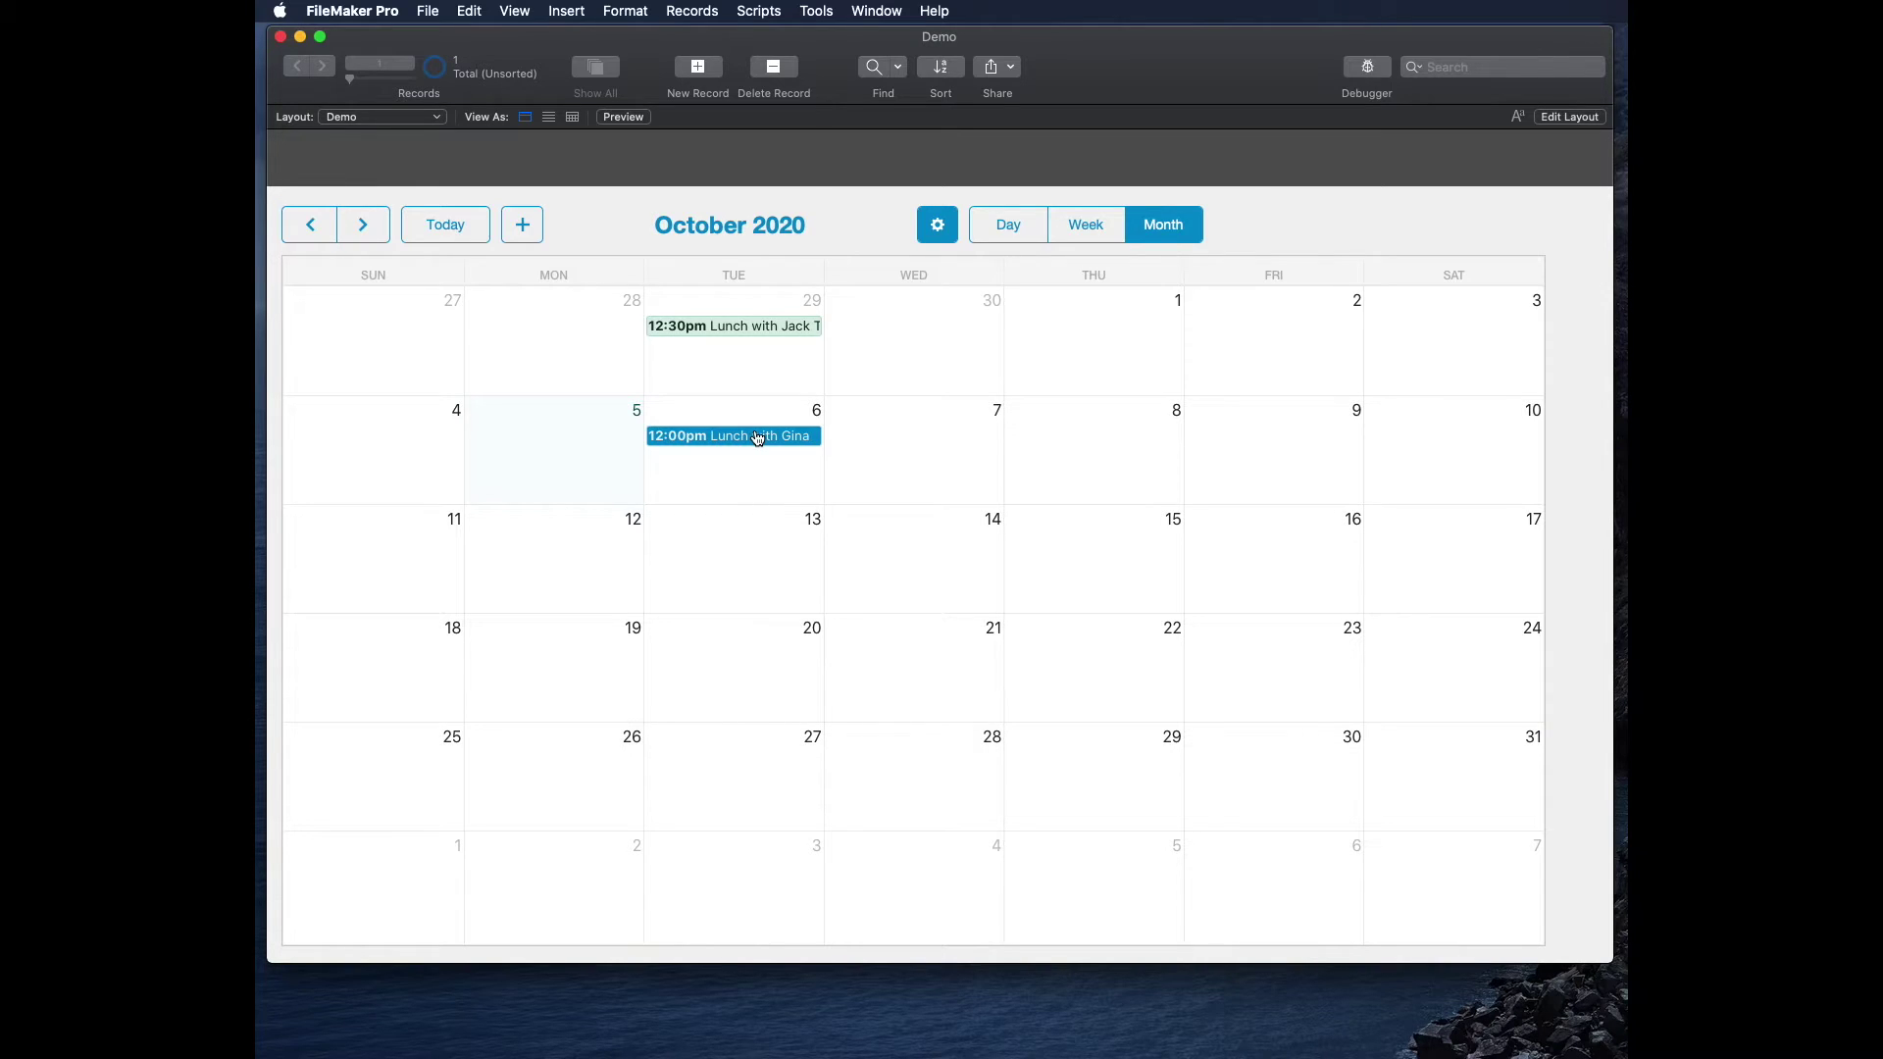
click(936, 226)
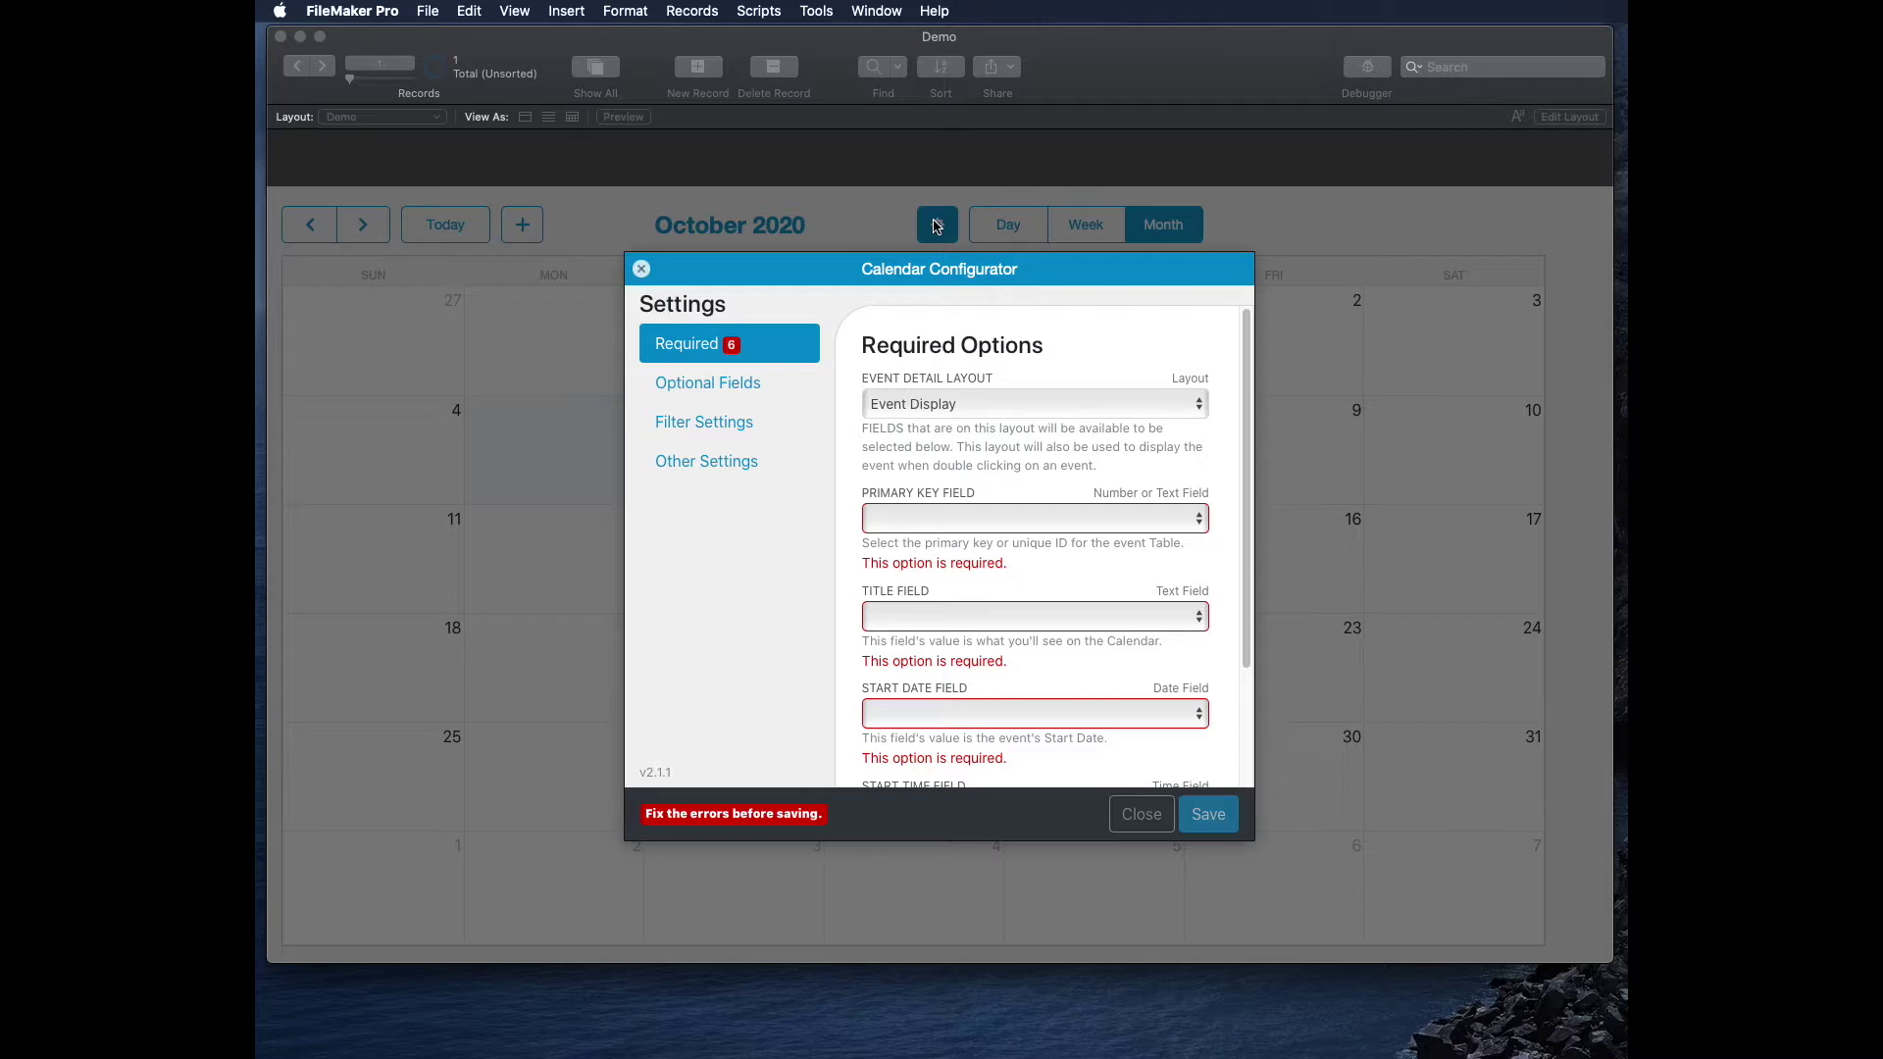
Inspect the Primary Key and Layout dropdowns, keep Event Display, and glance at Optional Fields before returning
click(1013, 530)
click(1013, 527)
click(998, 402)
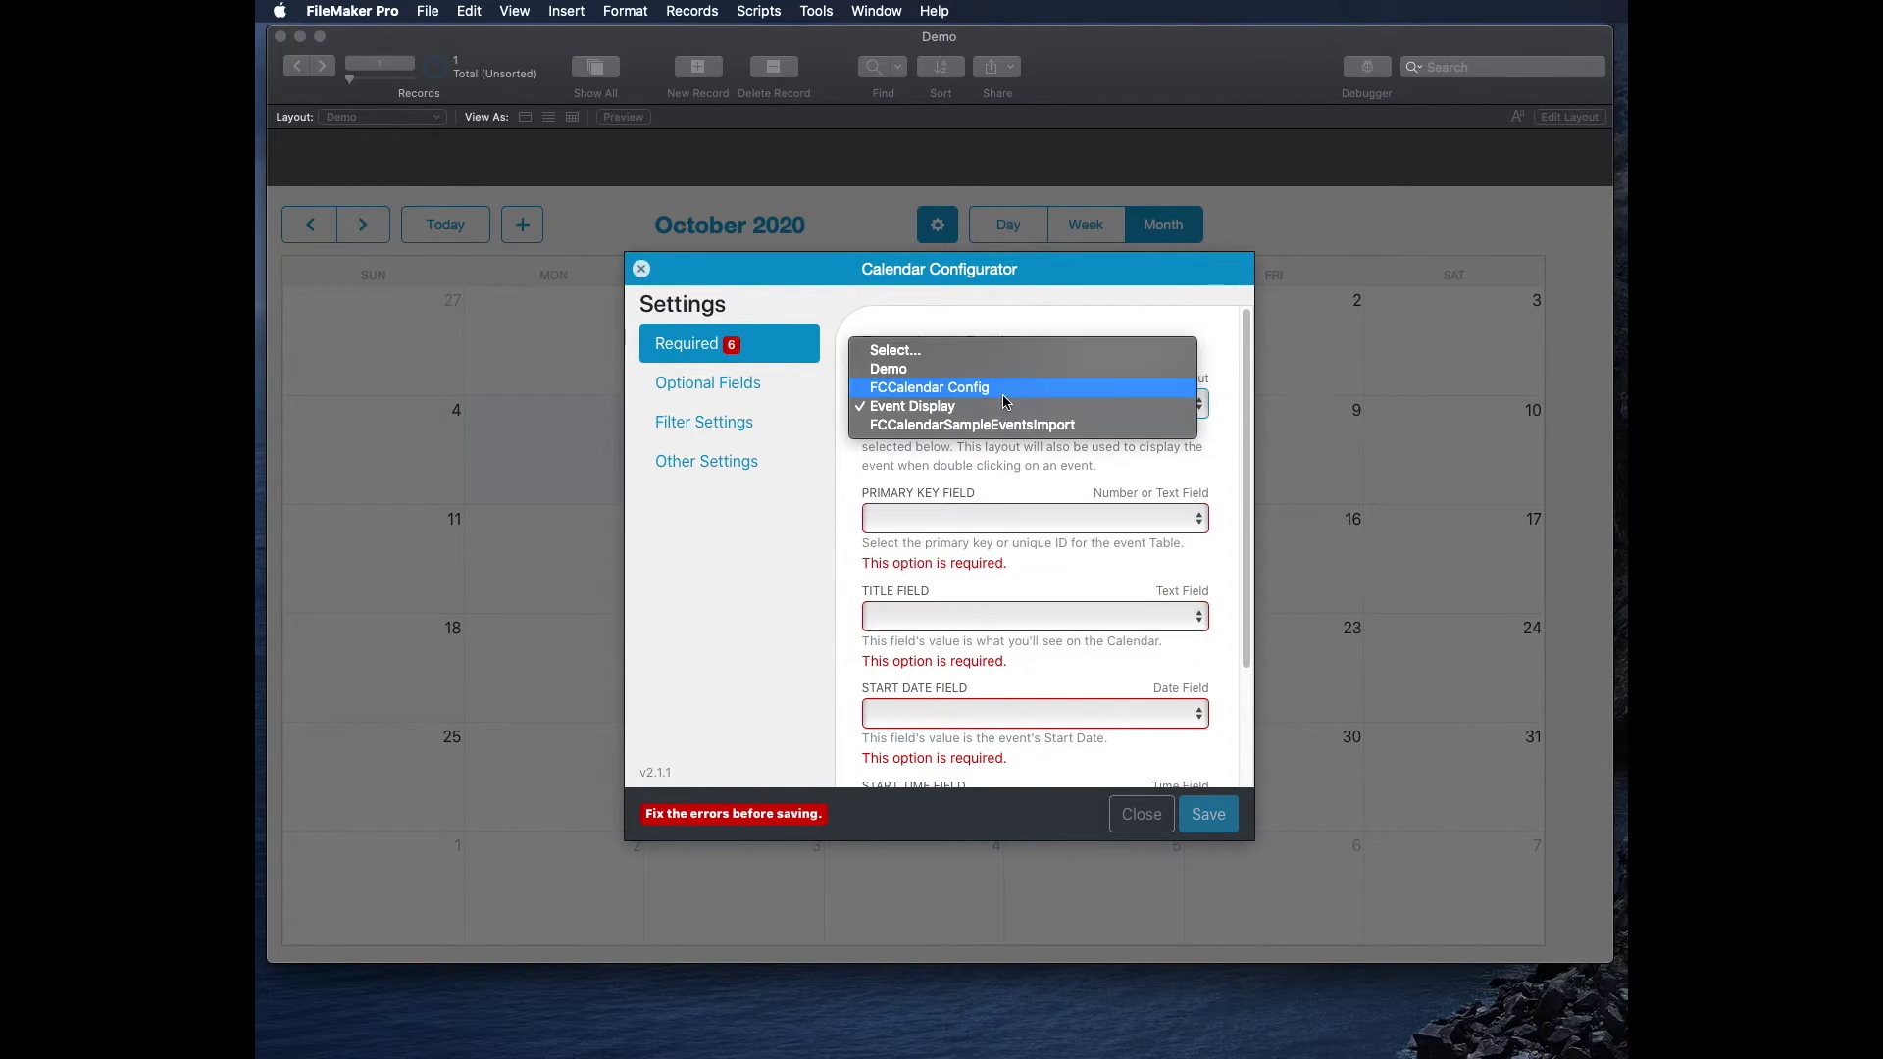
click(1097, 301)
click(708, 383)
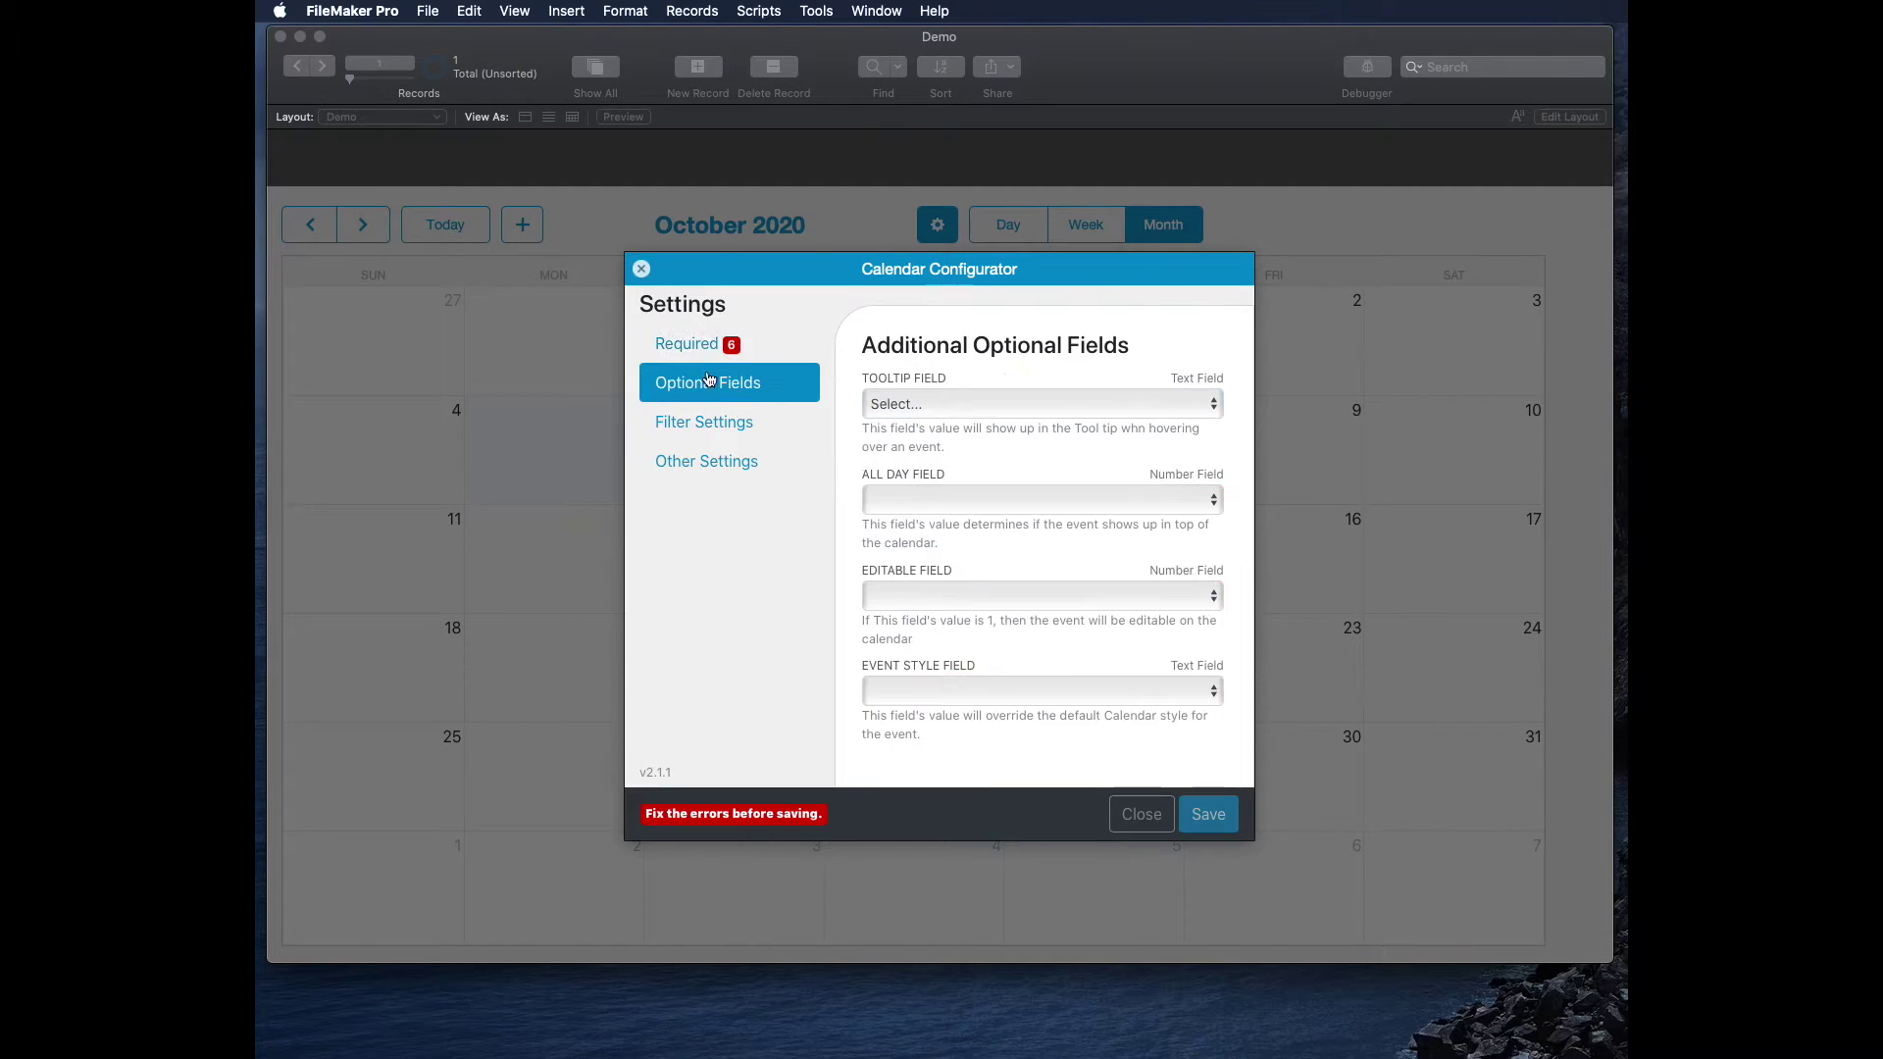
click(699, 343)
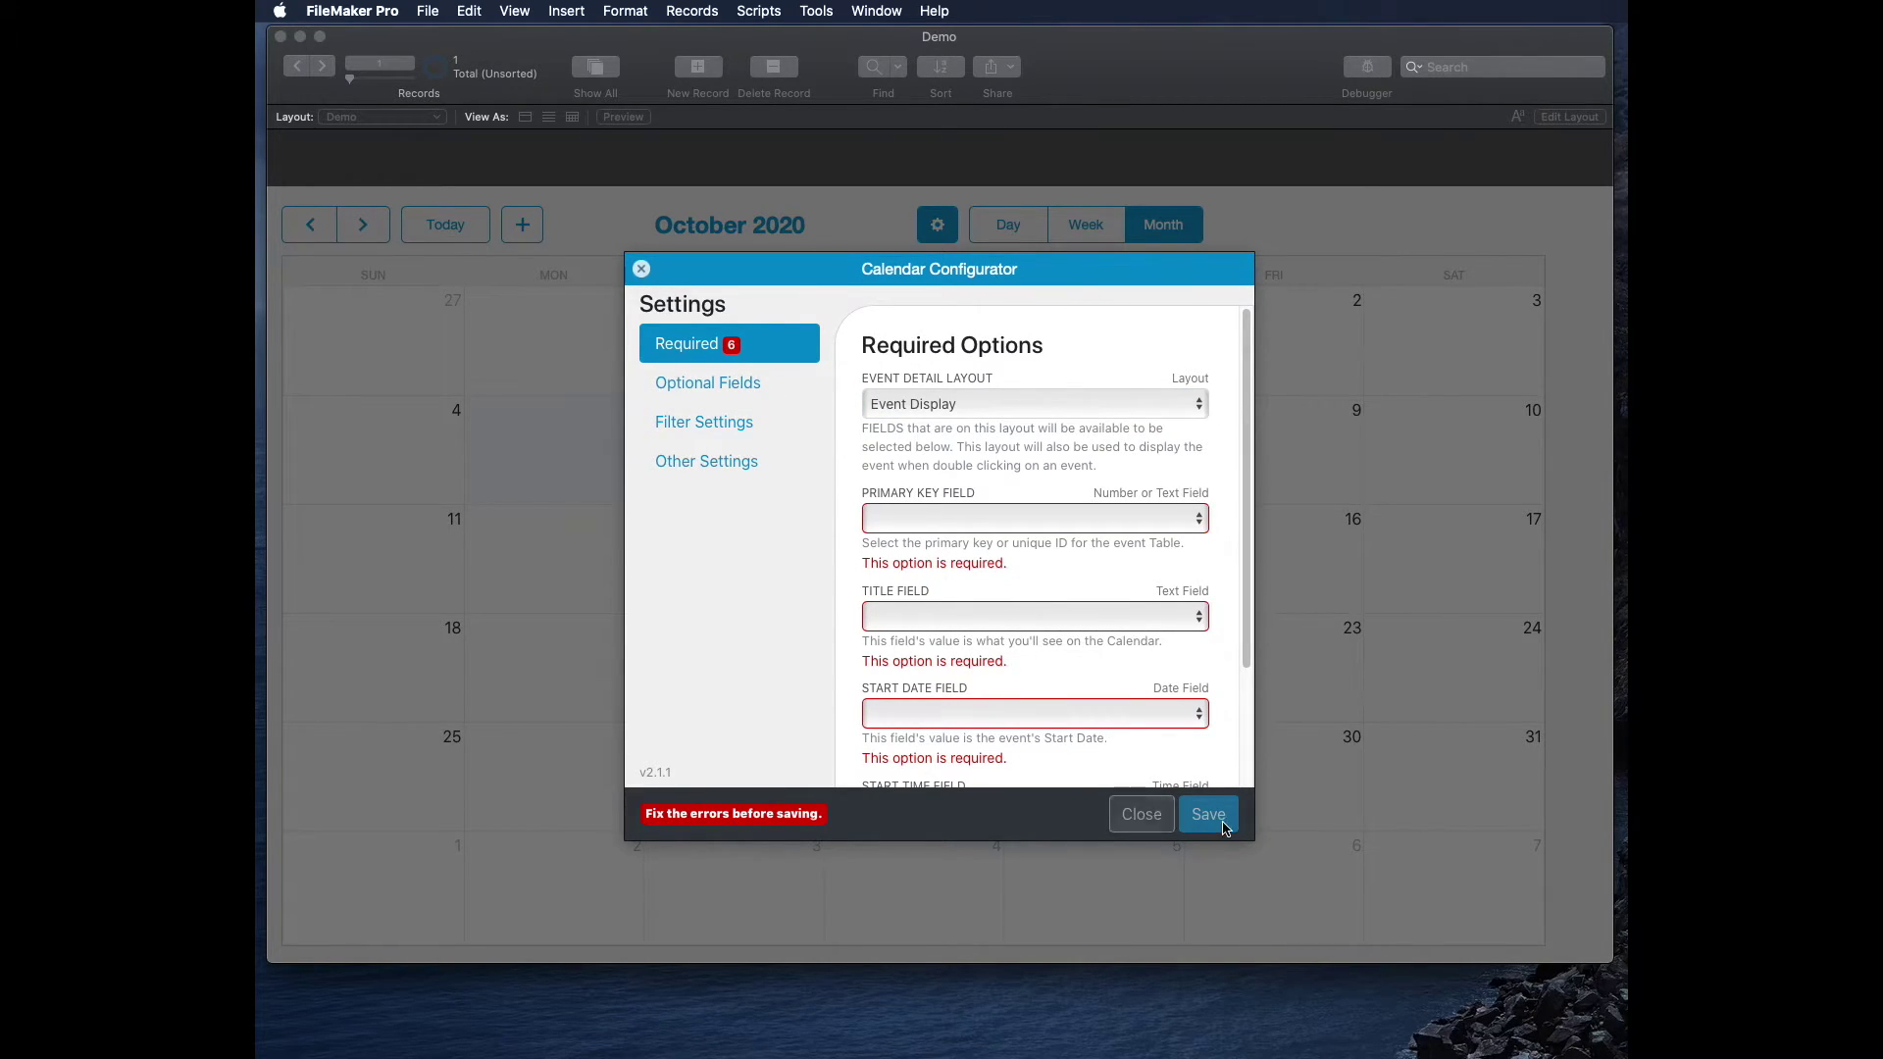
click(1112, 813)
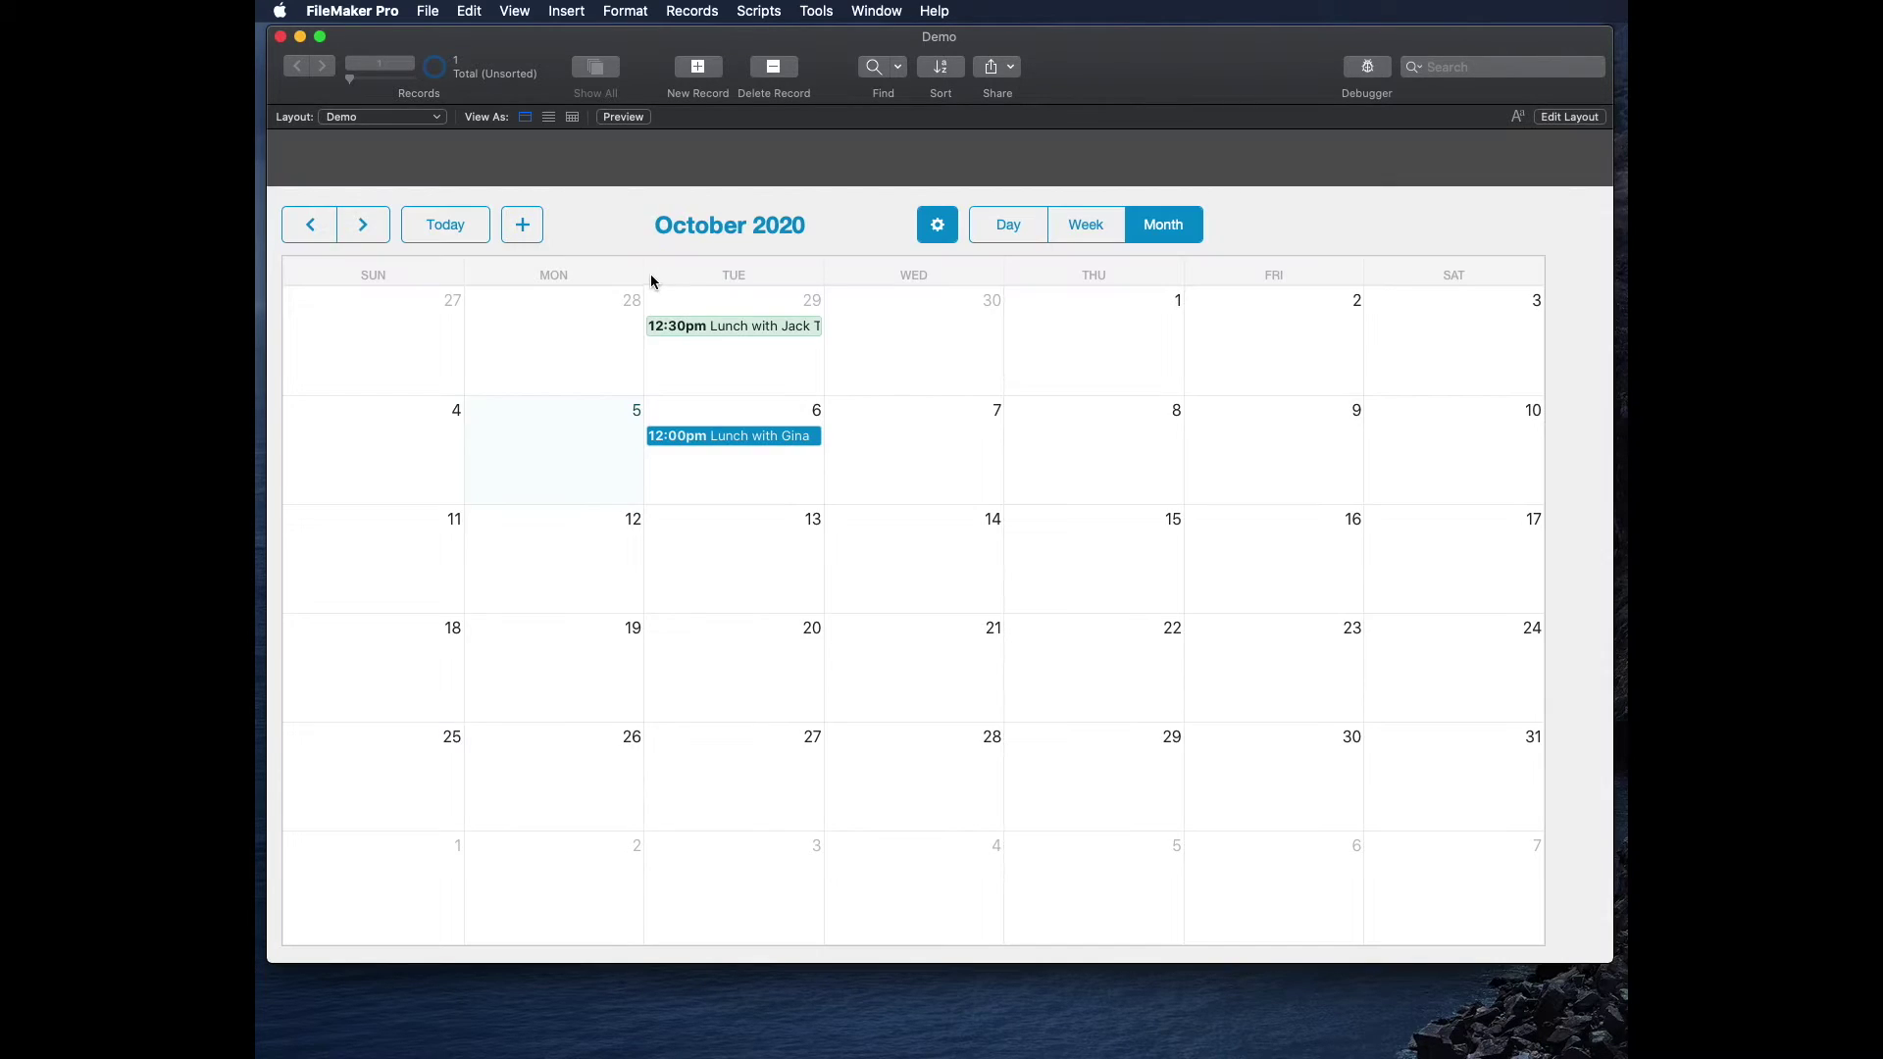
click(361, 118)
click(363, 133)
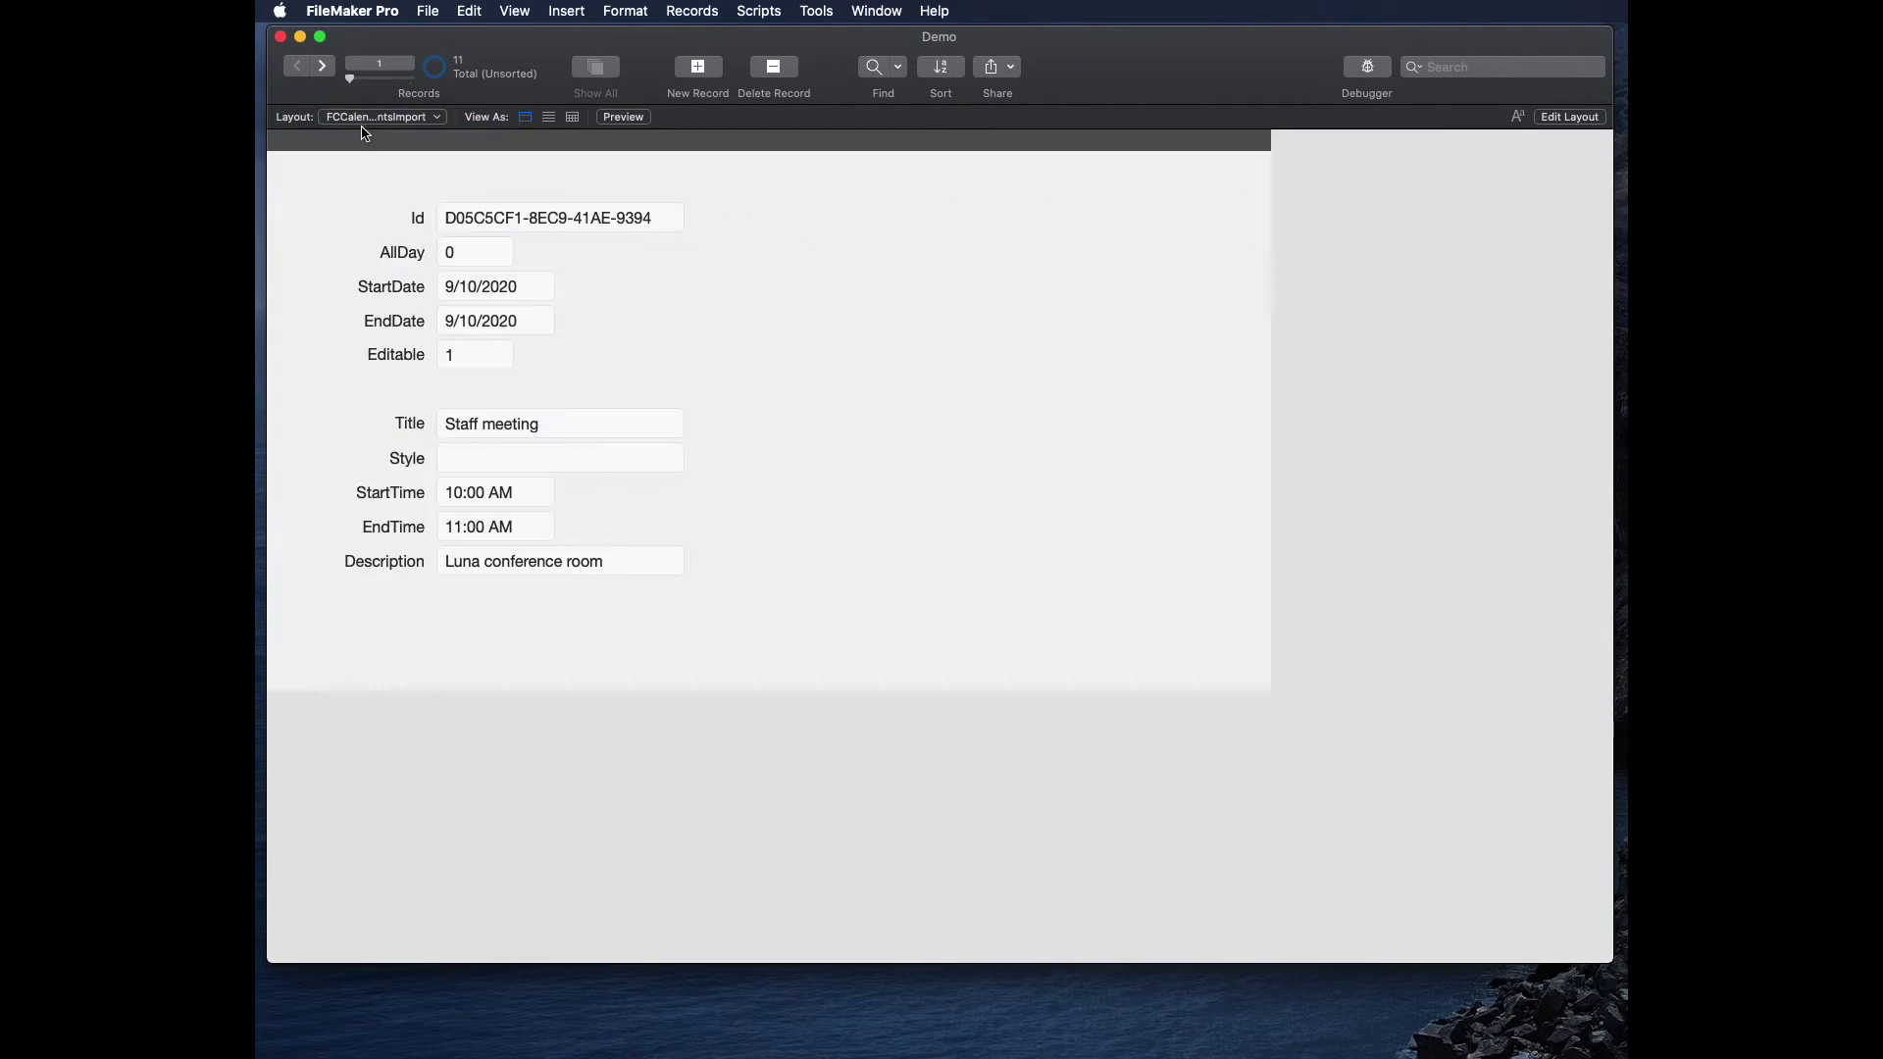
click(363, 117)
click(361, 102)
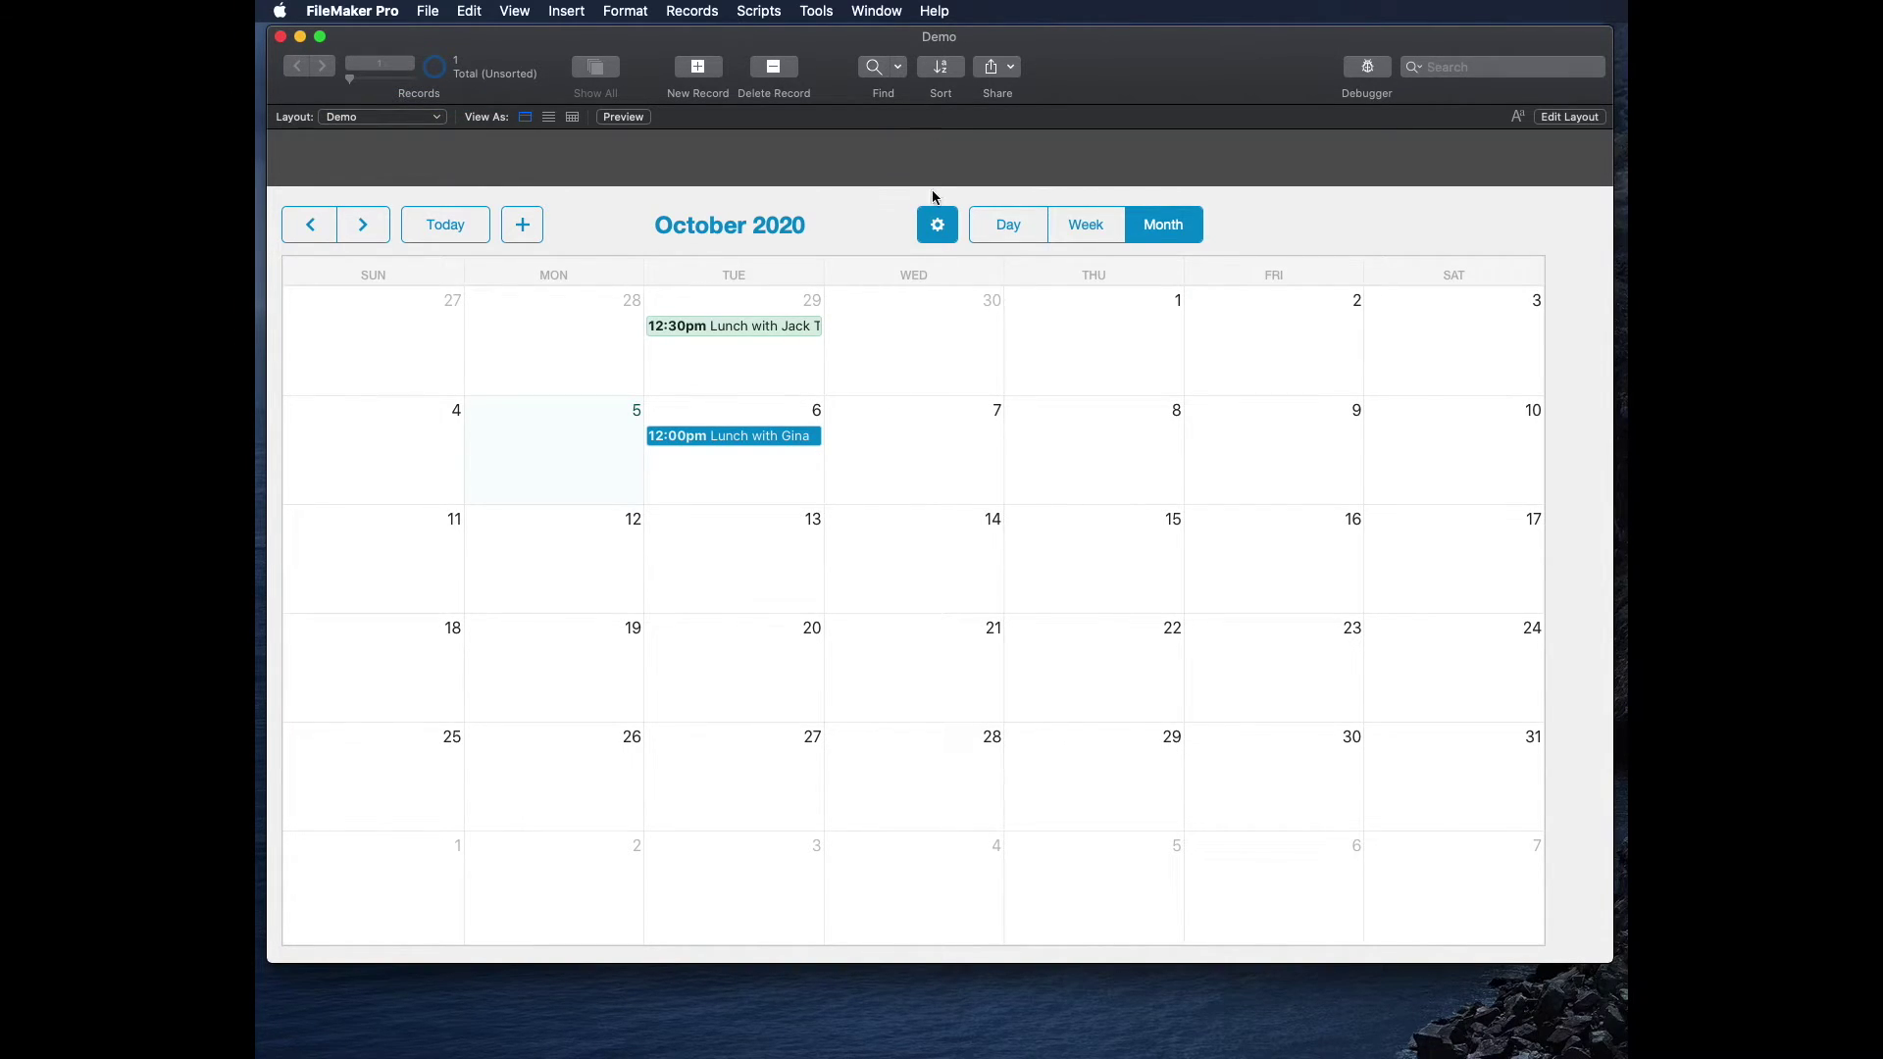
click(936, 225)
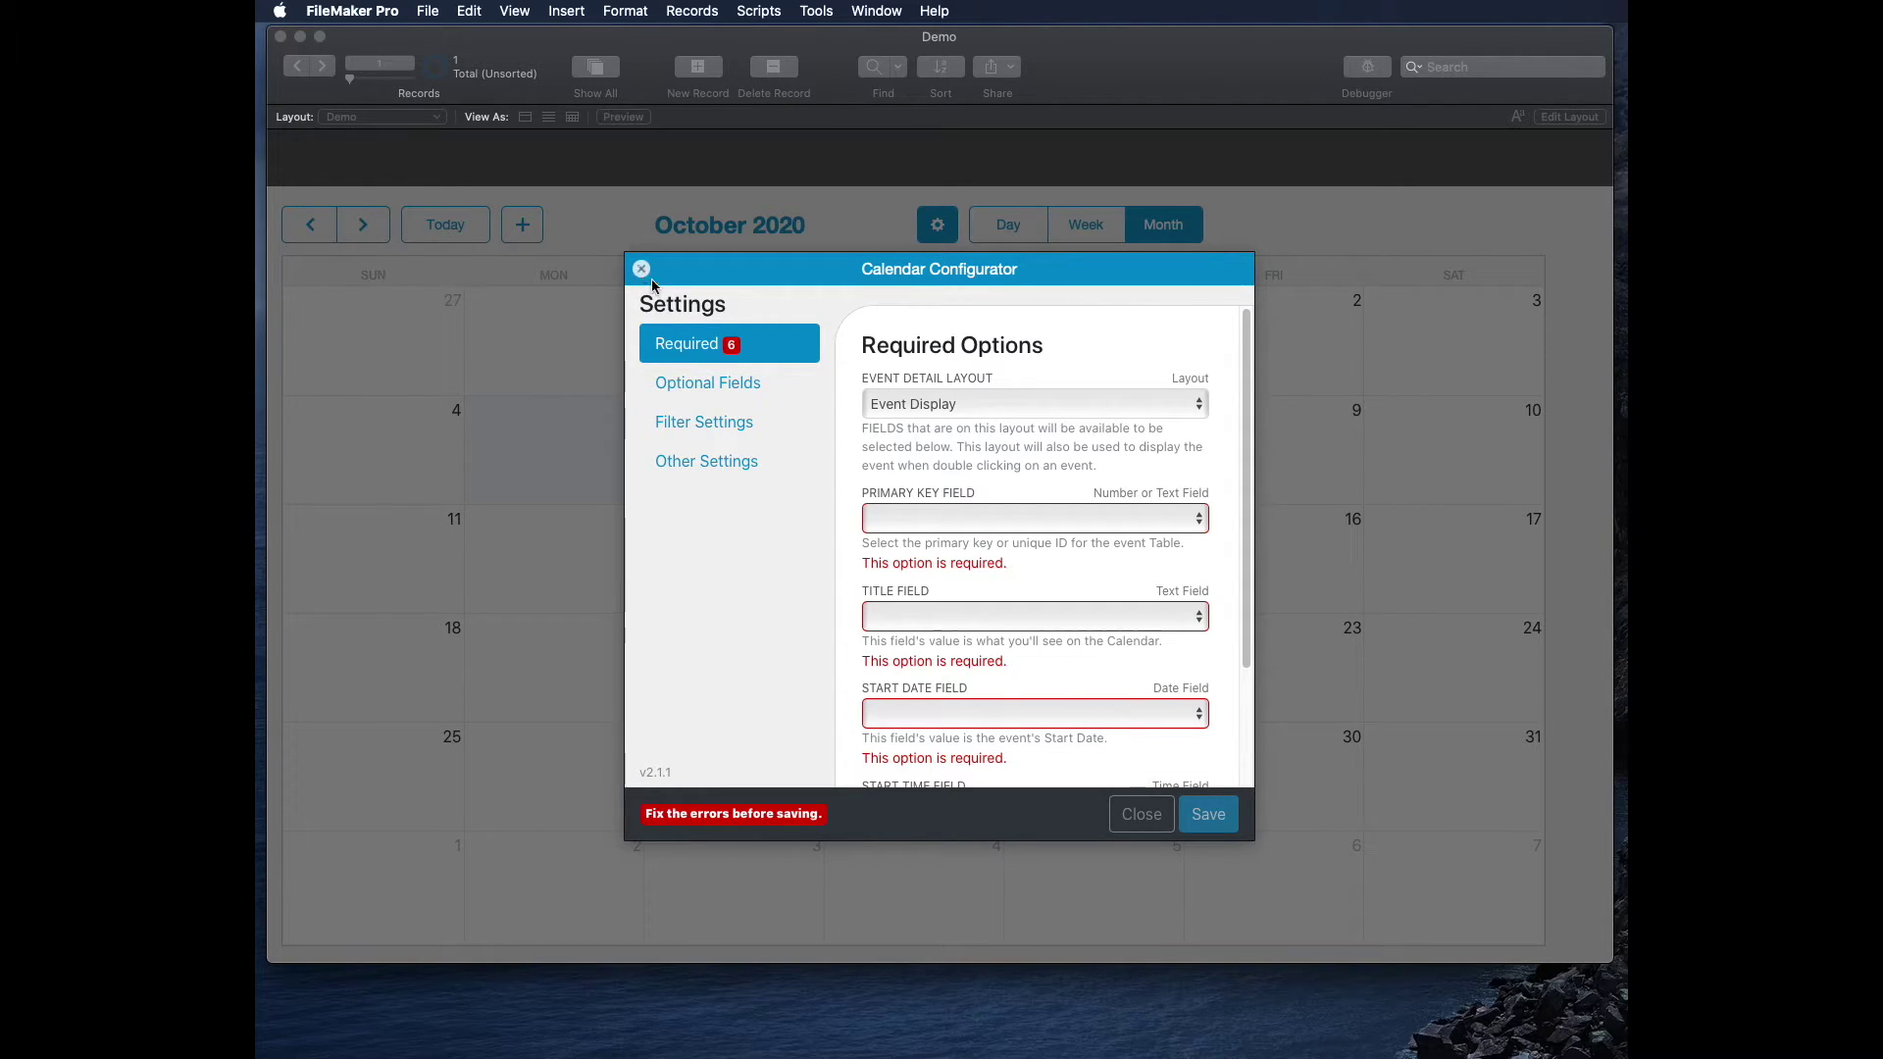
Keep Event Display as layout and map primary key, title, start date to Events::Id, Title, StartDate
click(966, 405)
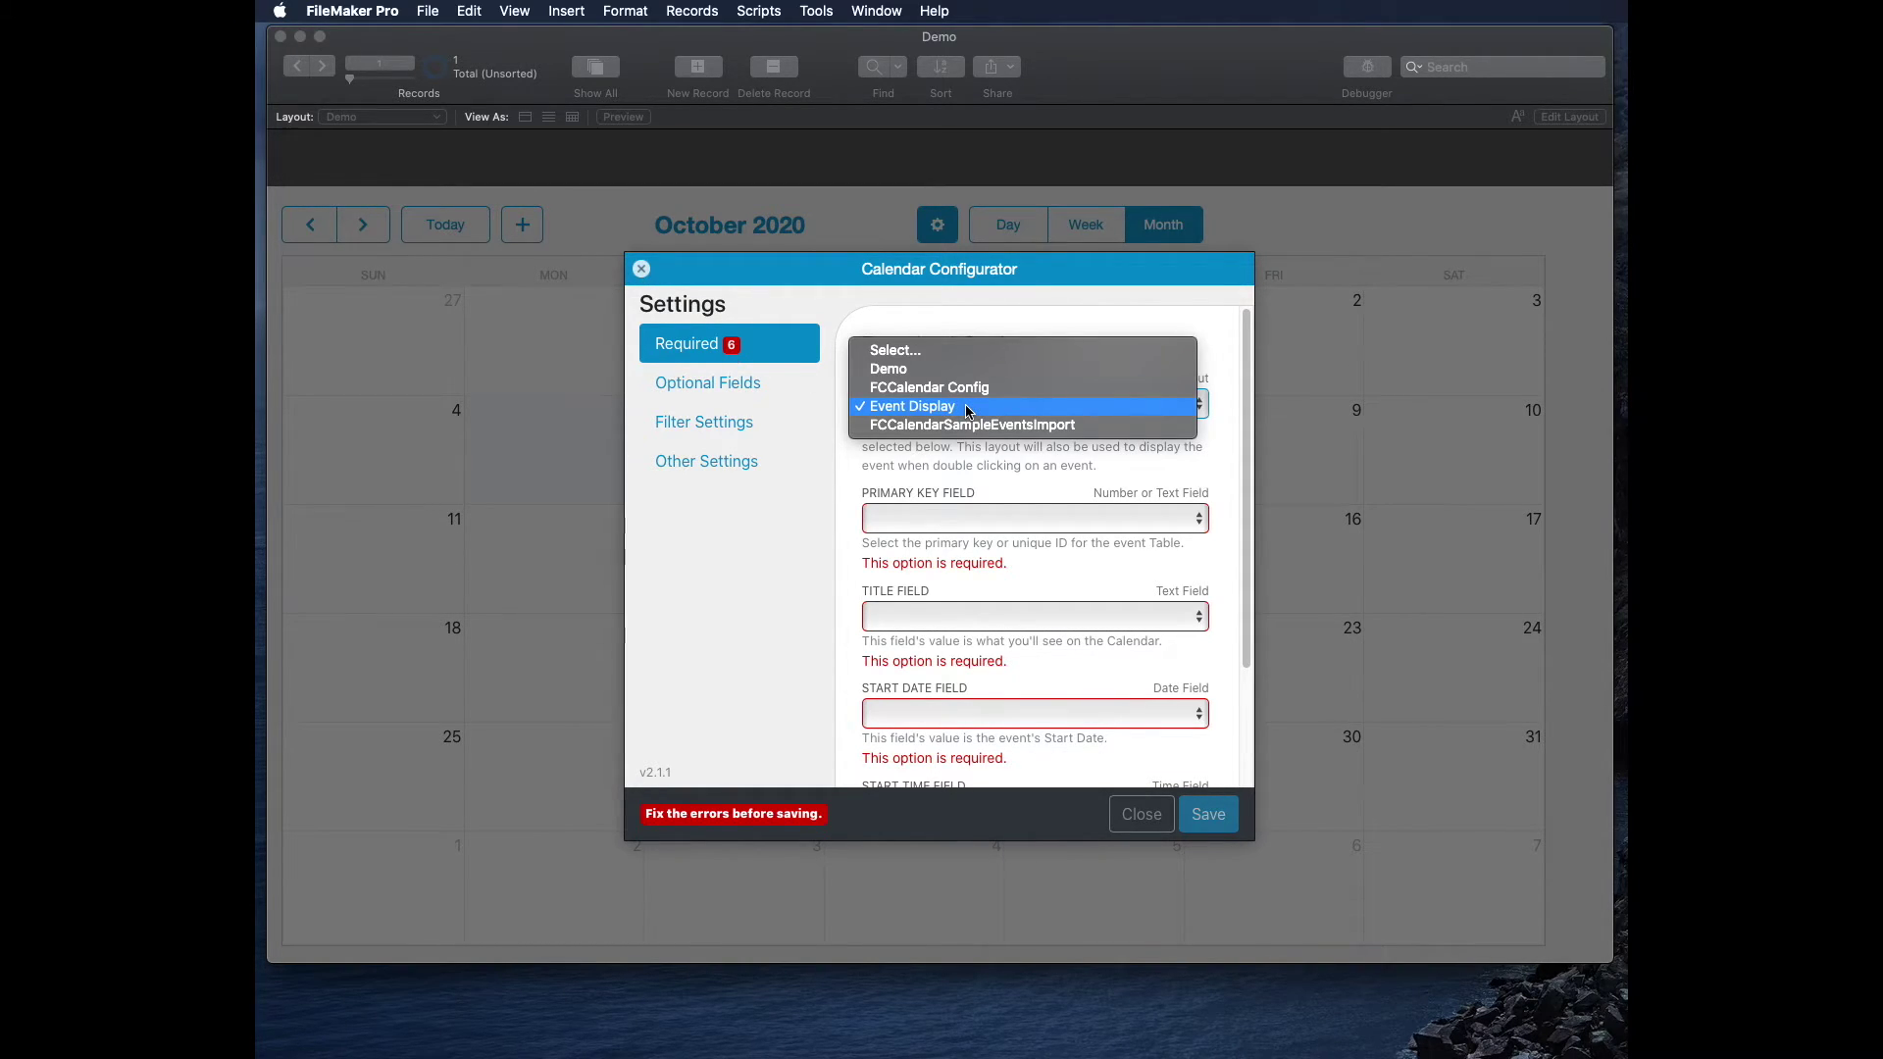
click(966, 407)
click(999, 520)
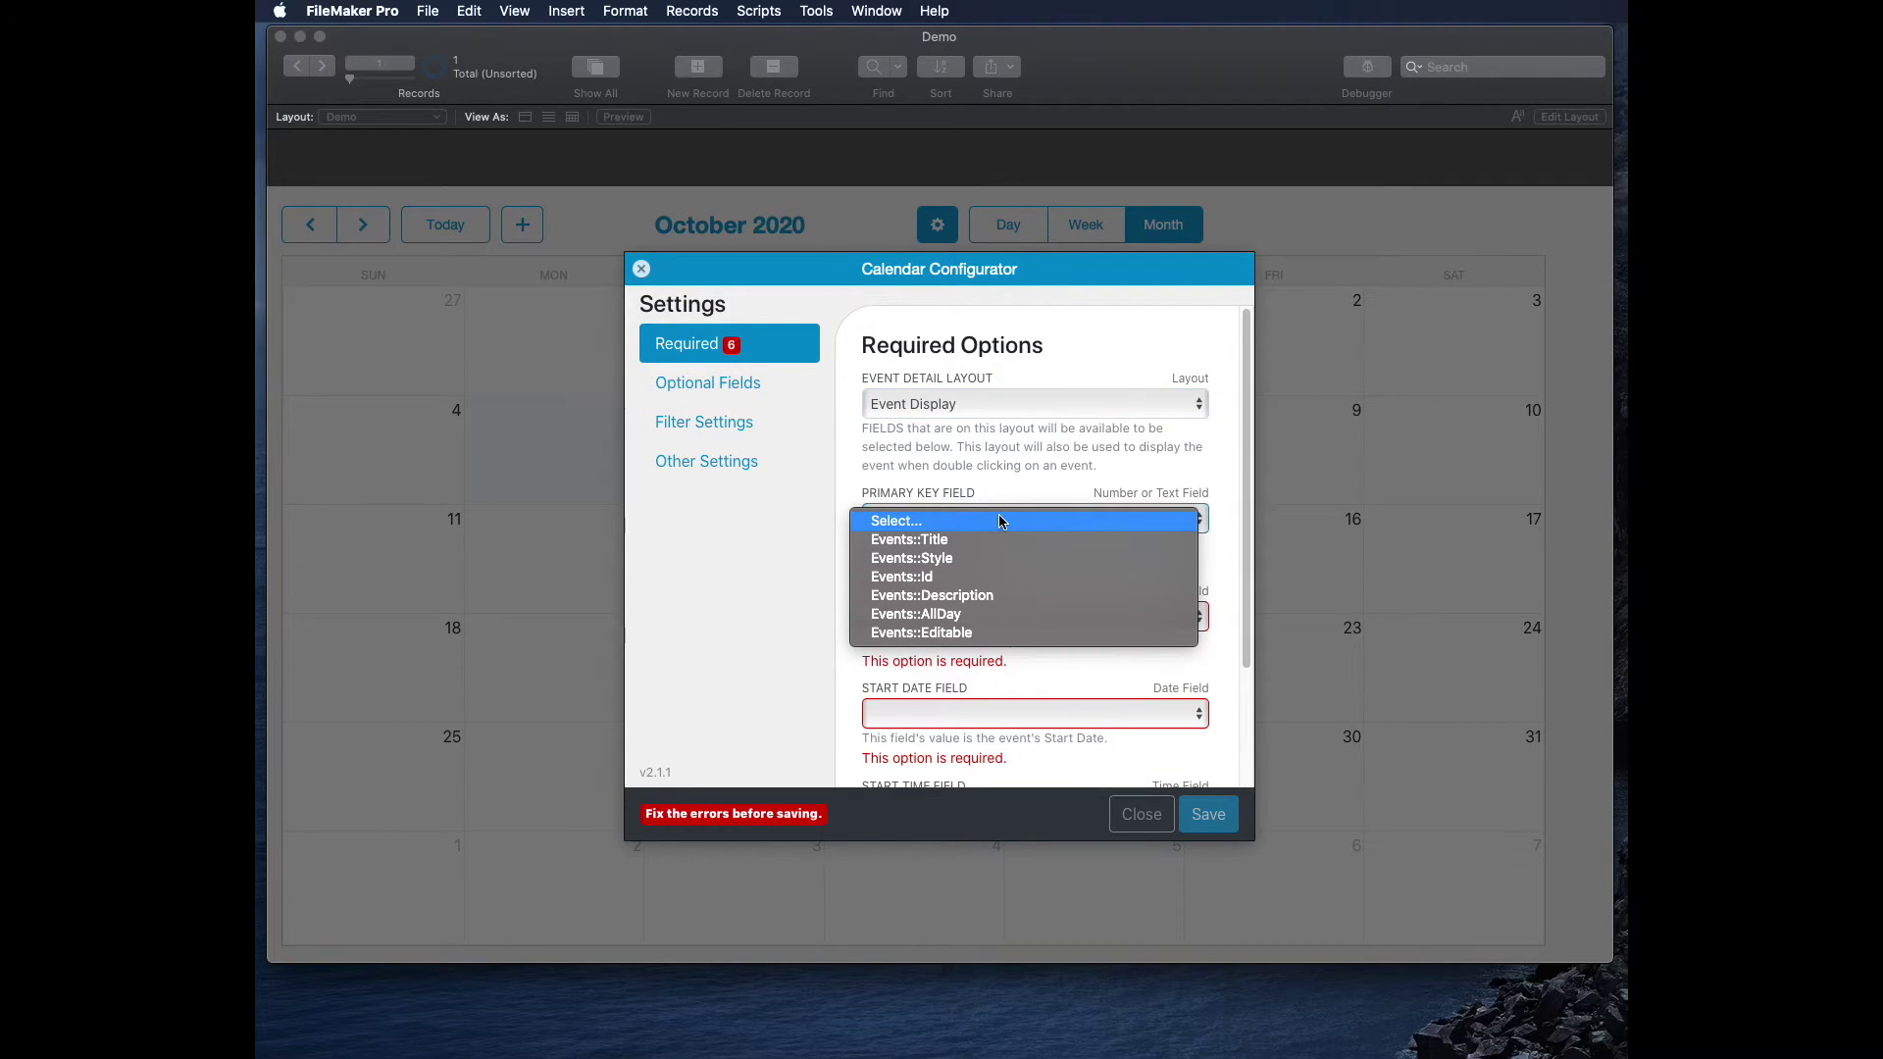
click(981, 577)
click(995, 600)
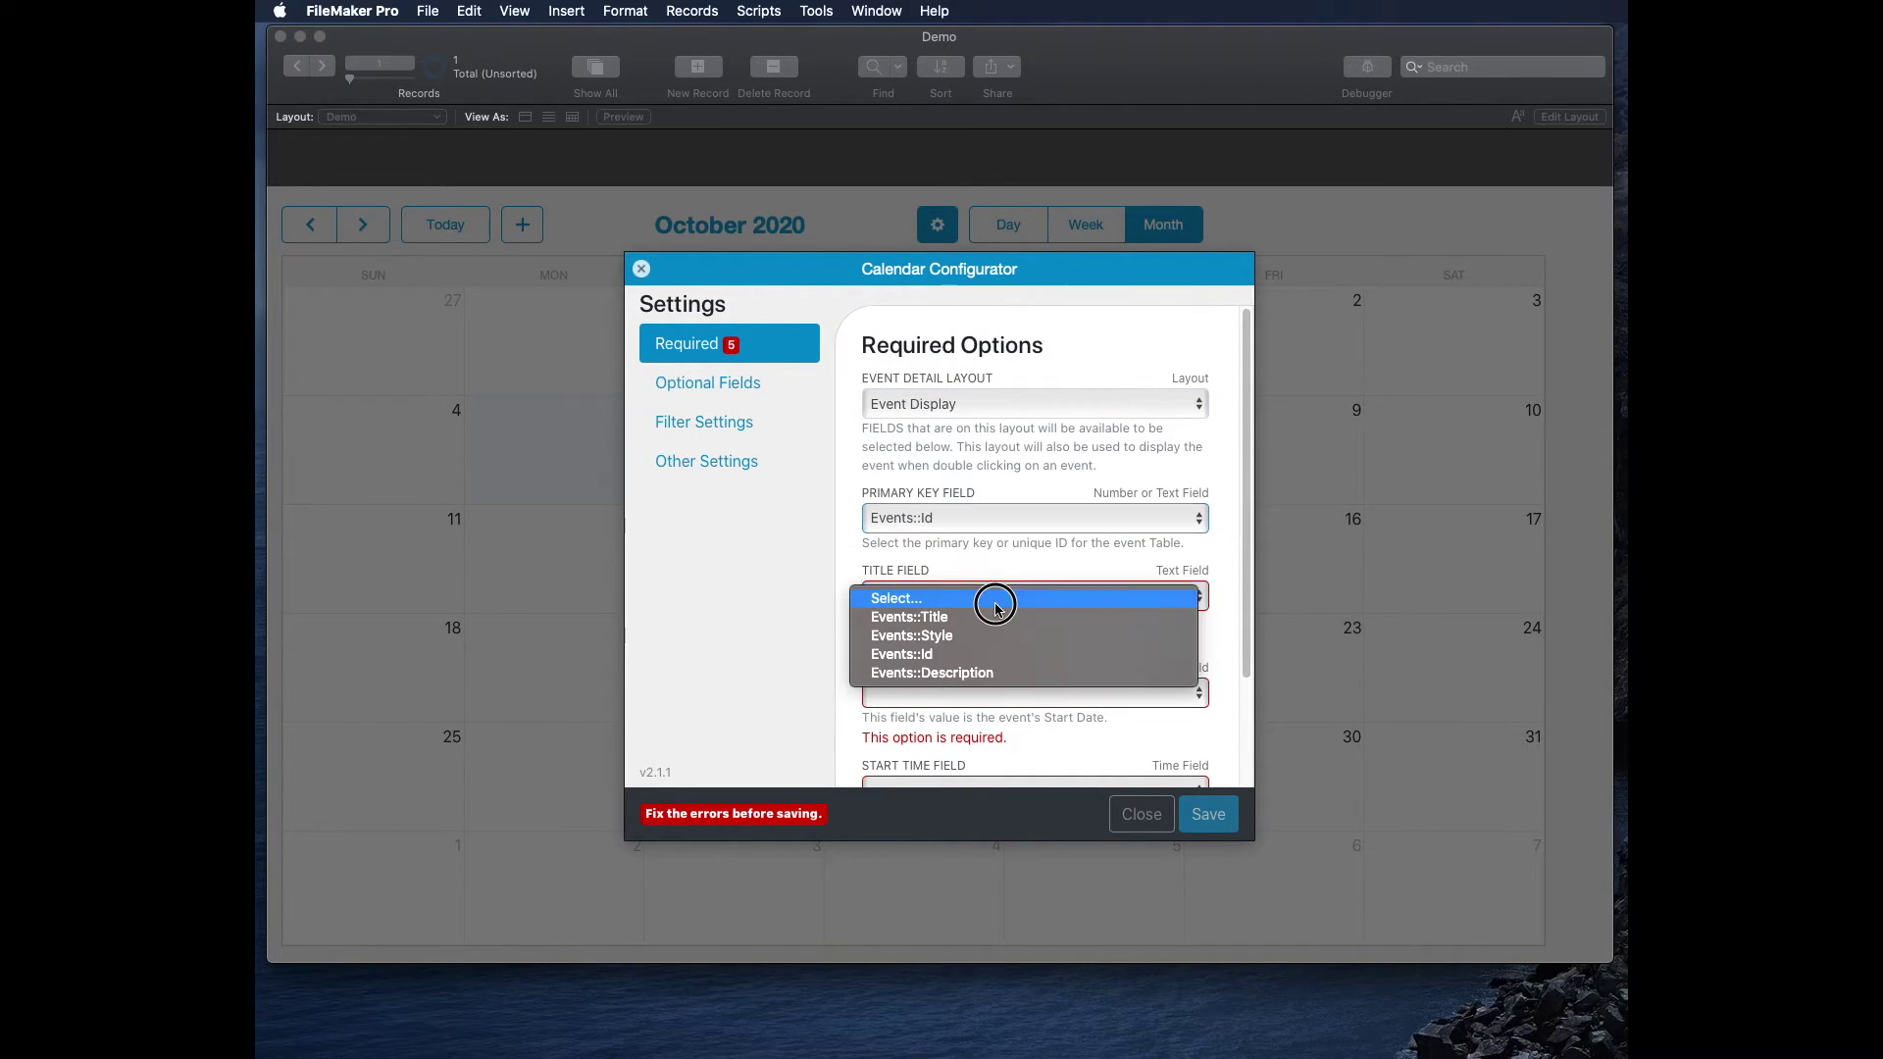
click(988, 617)
click(993, 673)
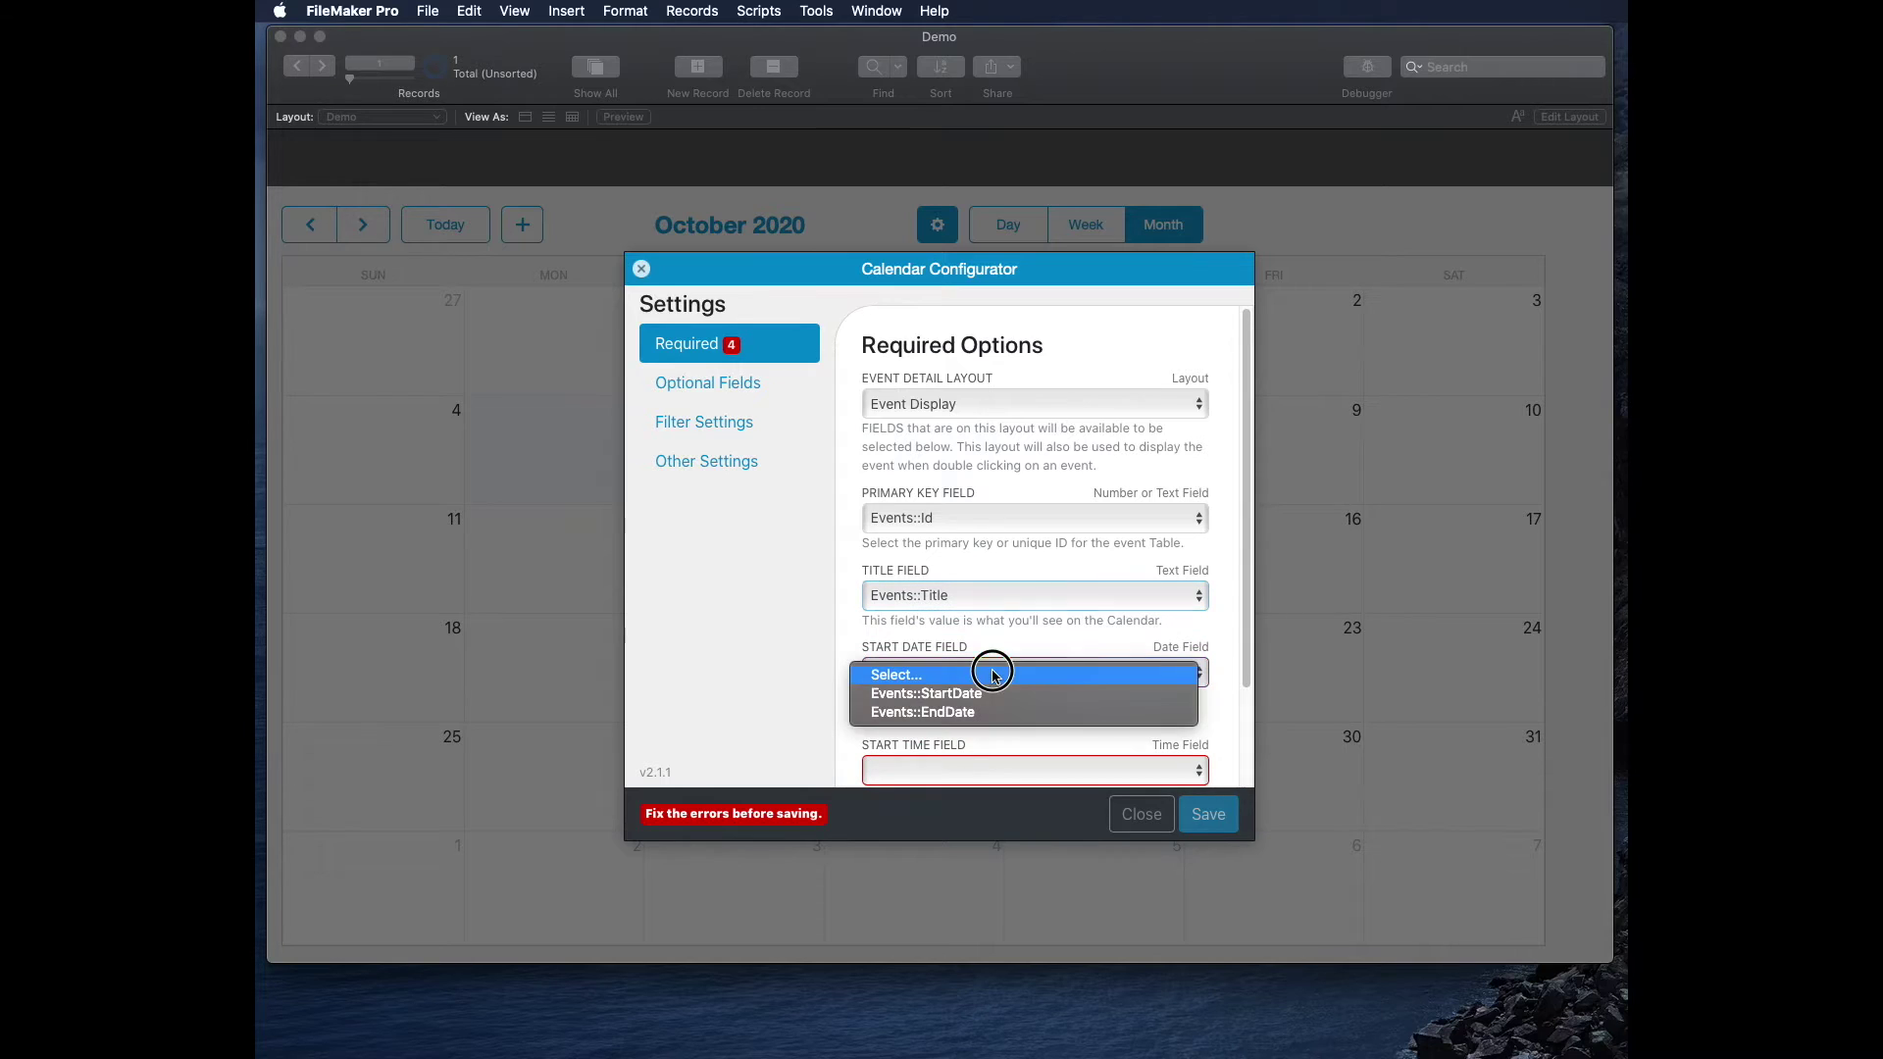
click(1020, 693)
Map start time, end date, end time to Events::StartTime, EndDate, EndTime, save, and test-drag the lunch event
scroll(1039, 706, down, 5)
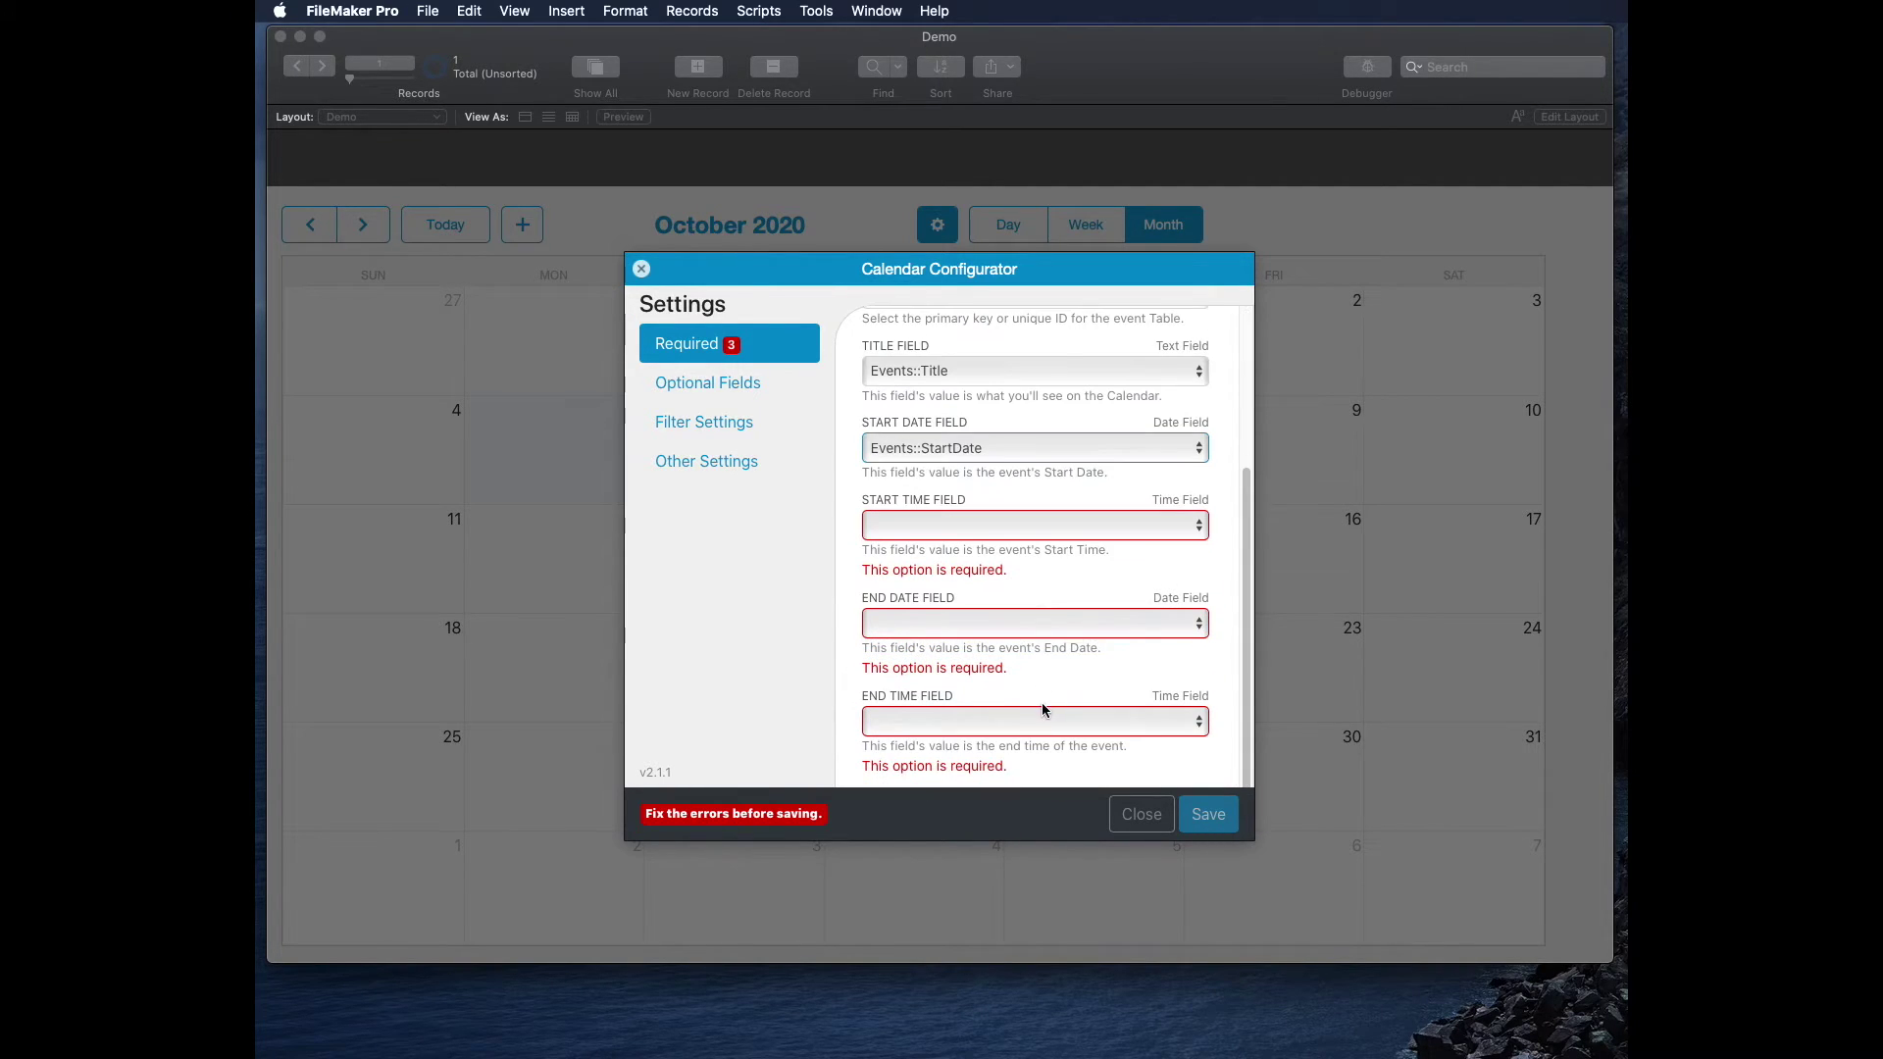
click(980, 526)
click(981, 546)
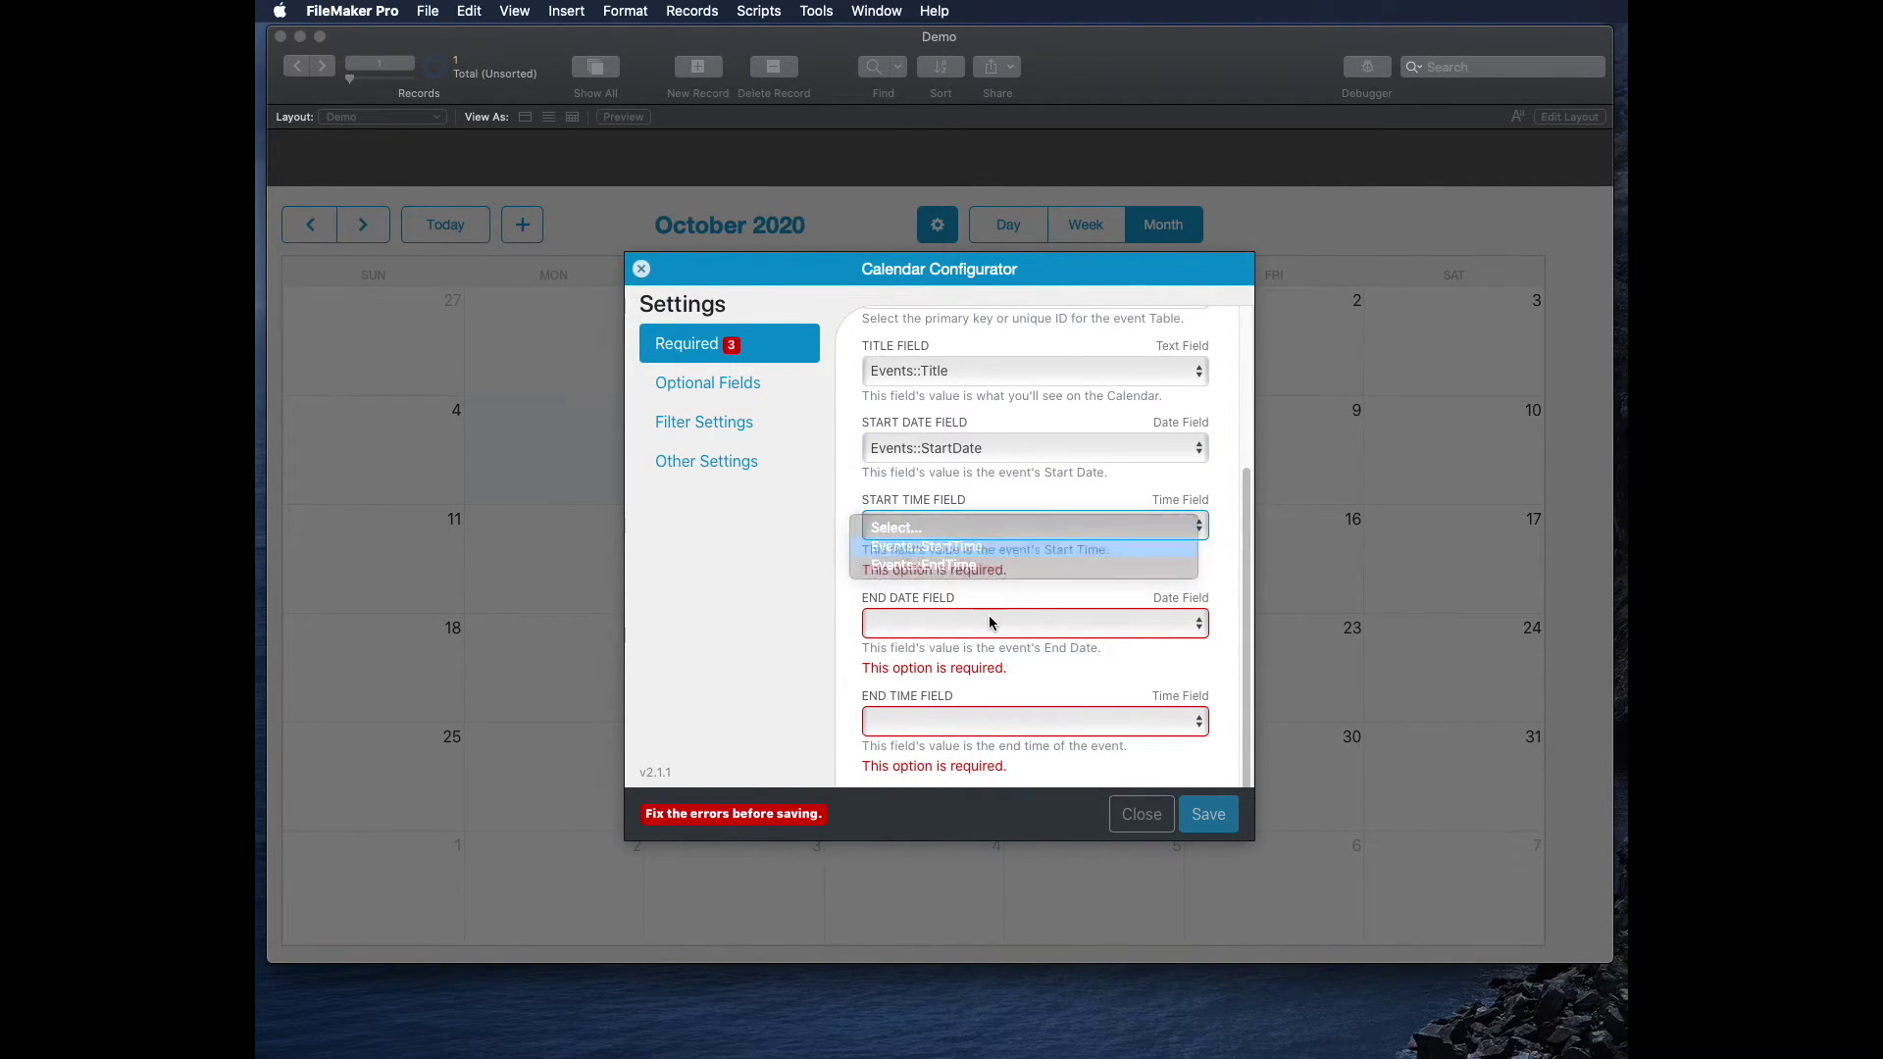
click(988, 622)
click(998, 662)
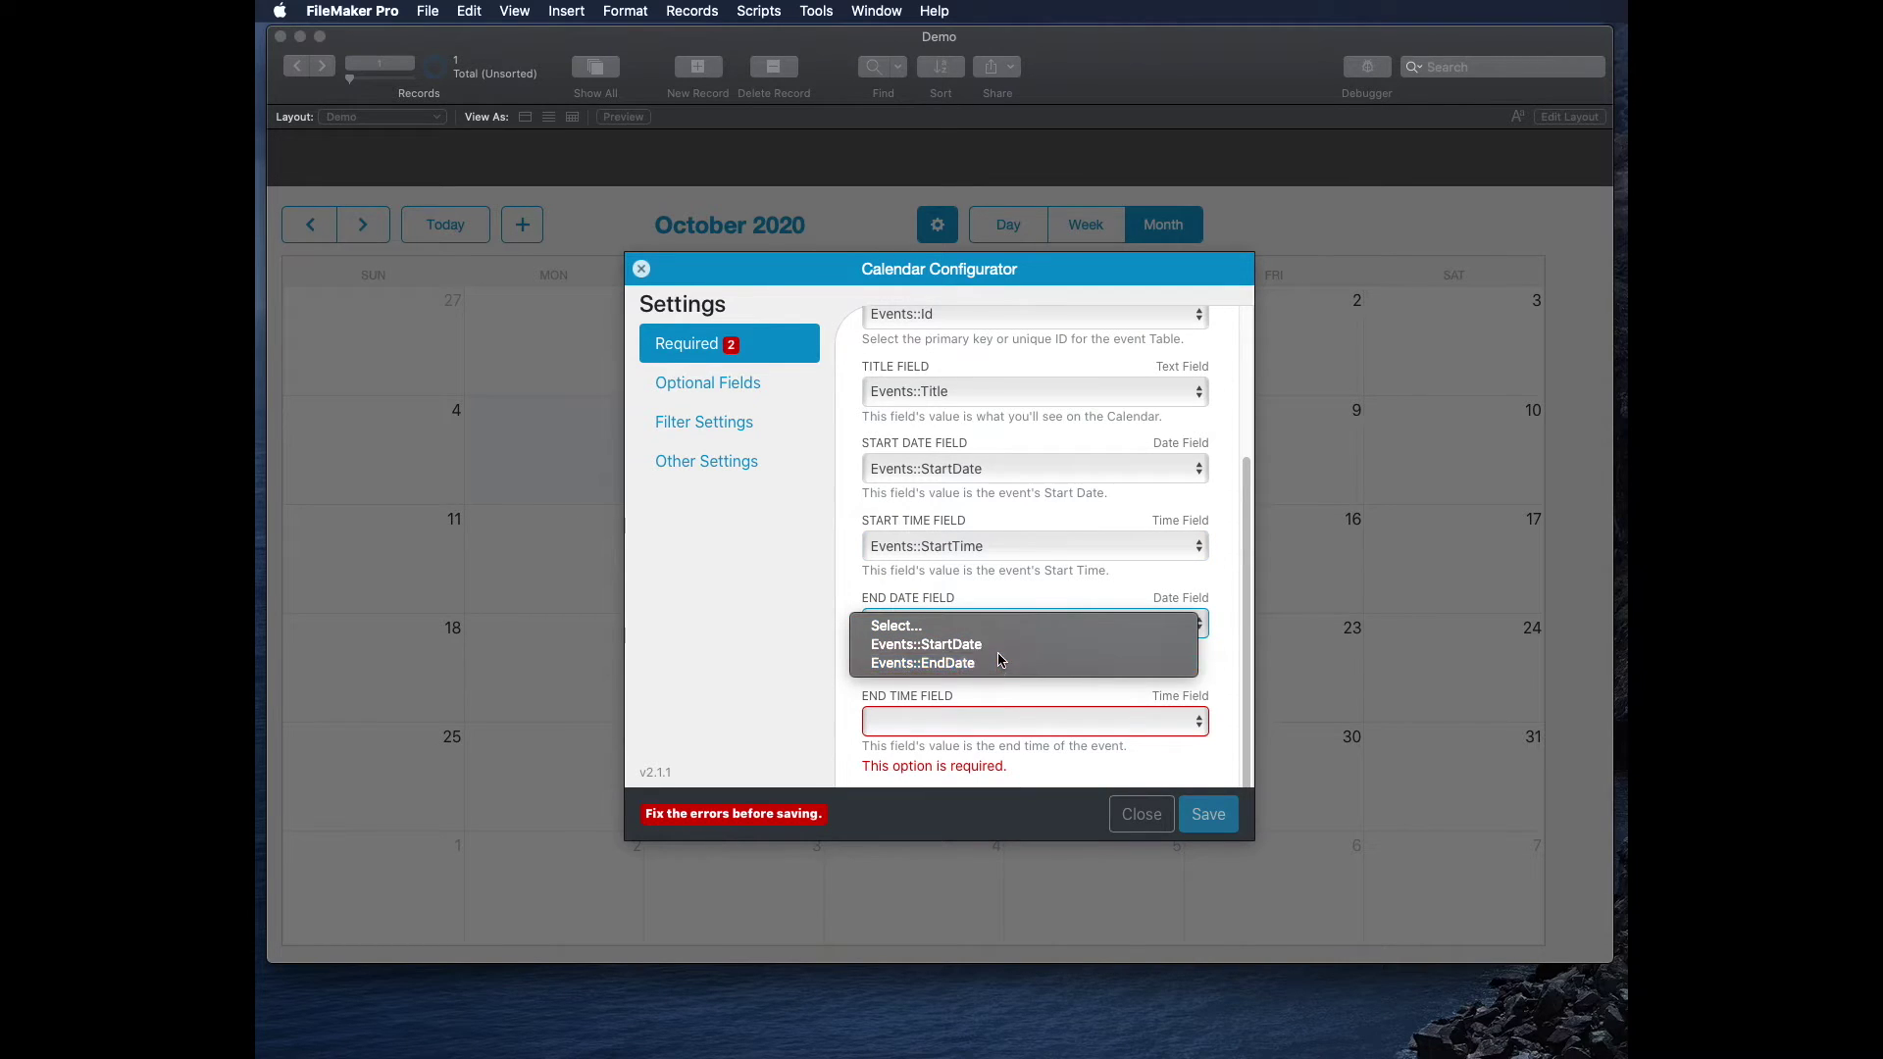
click(1008, 726)
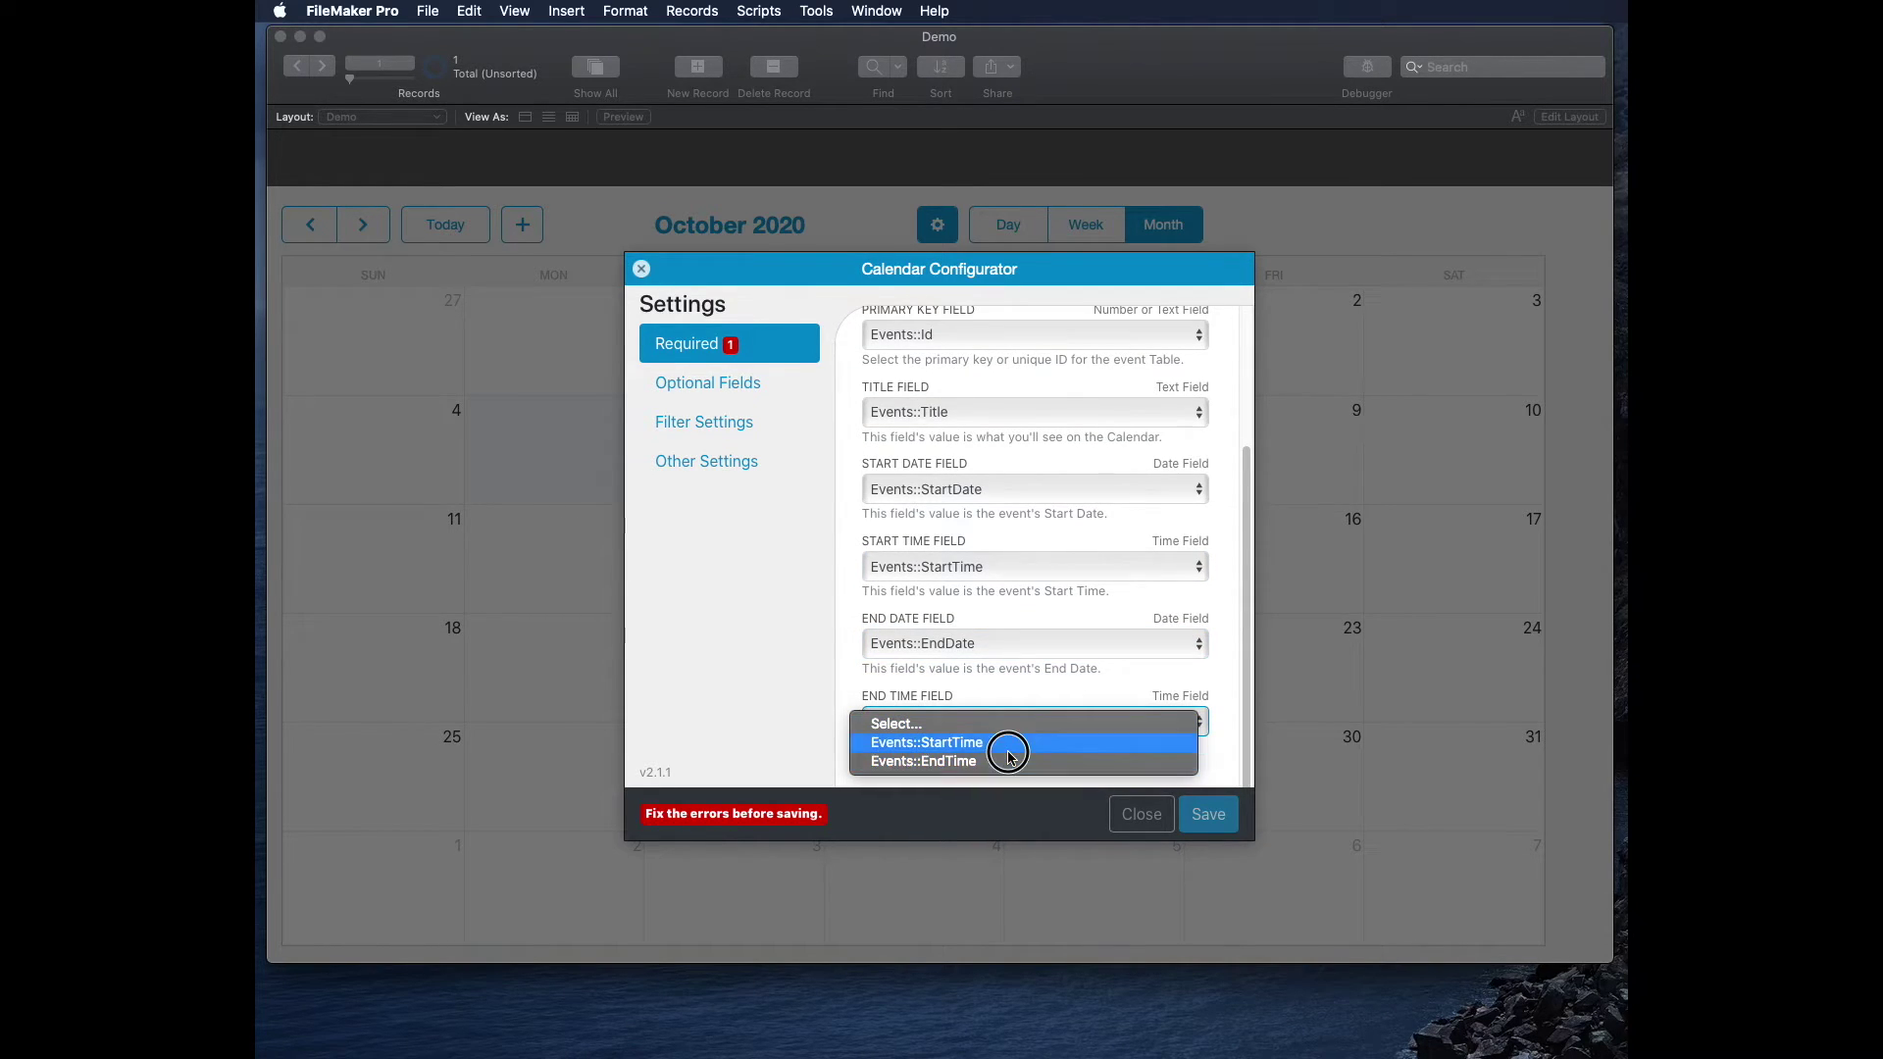
click(1008, 761)
click(1208, 814)
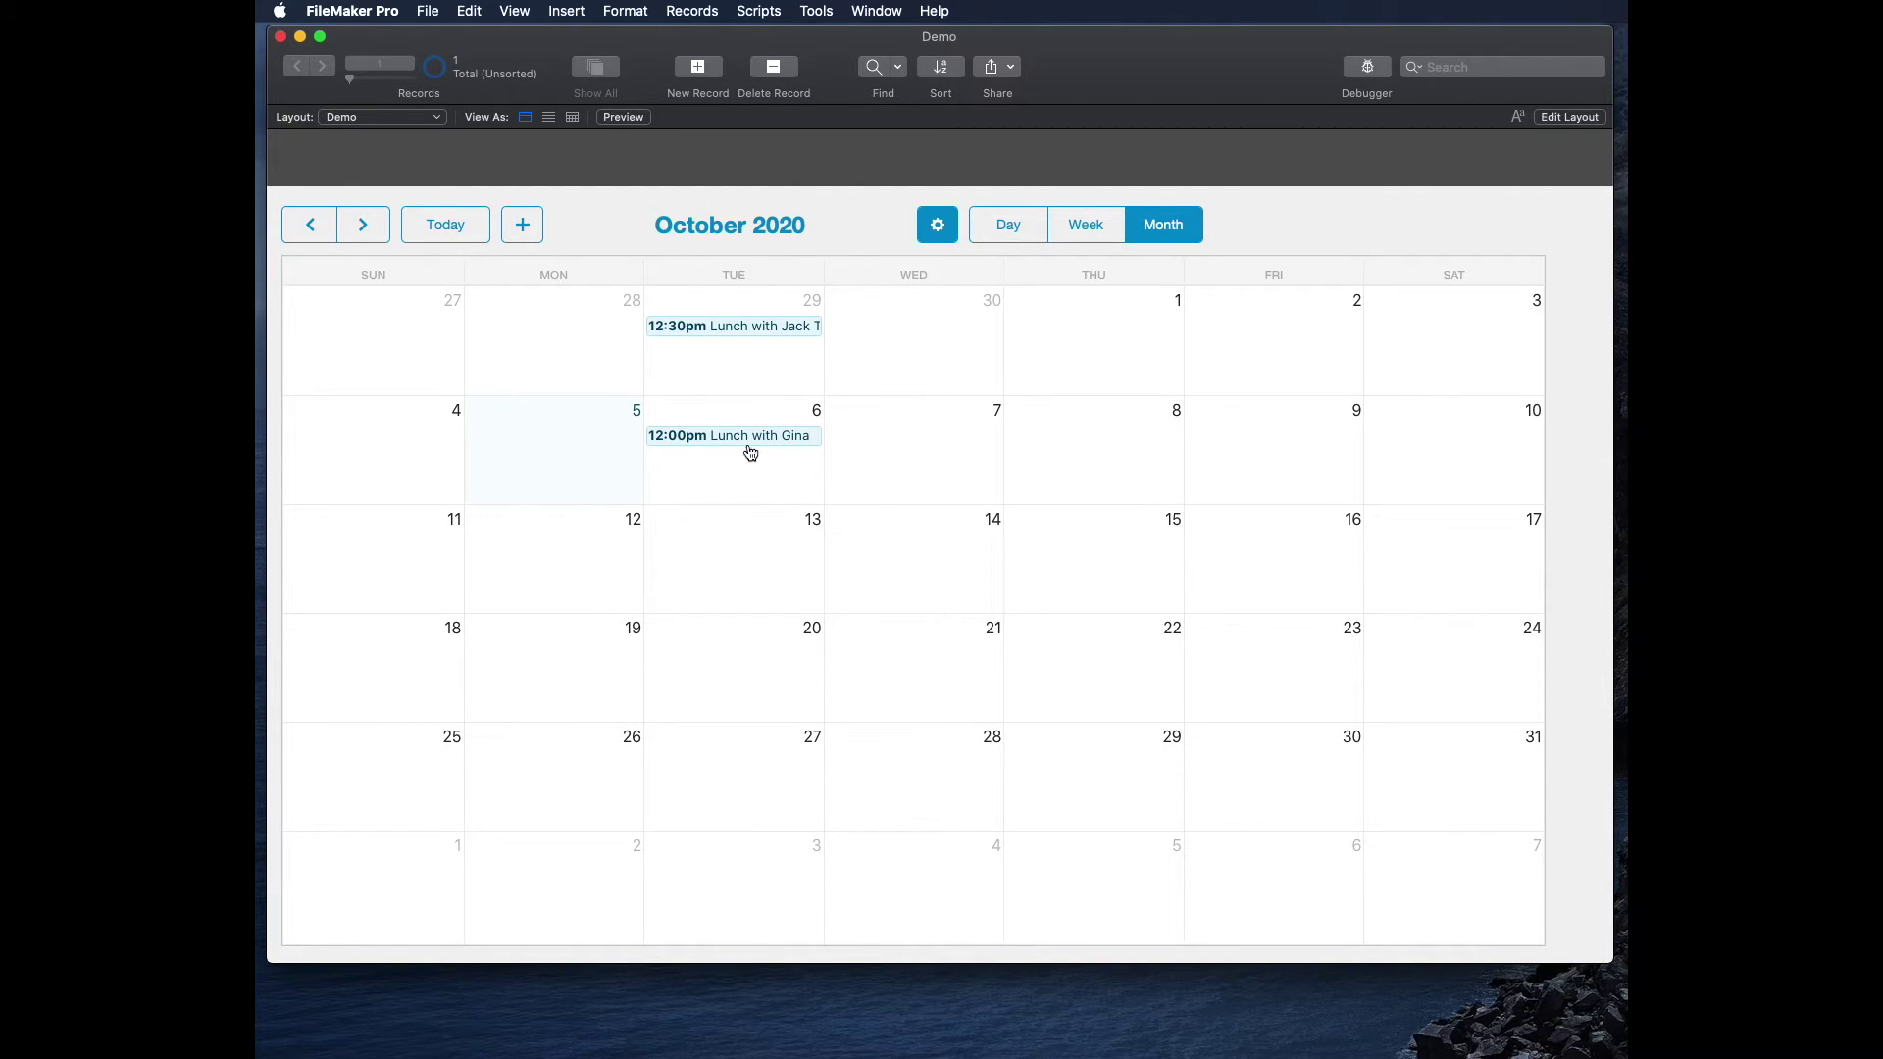
mouse_move(750, 451)
mouse_down()
mouse_move(601, 433)
mouse_move(732, 458)
mouse_up()
In the Configurator's Optional Fields, map All Day to AllDay and Editable to Editable
click(938, 225)
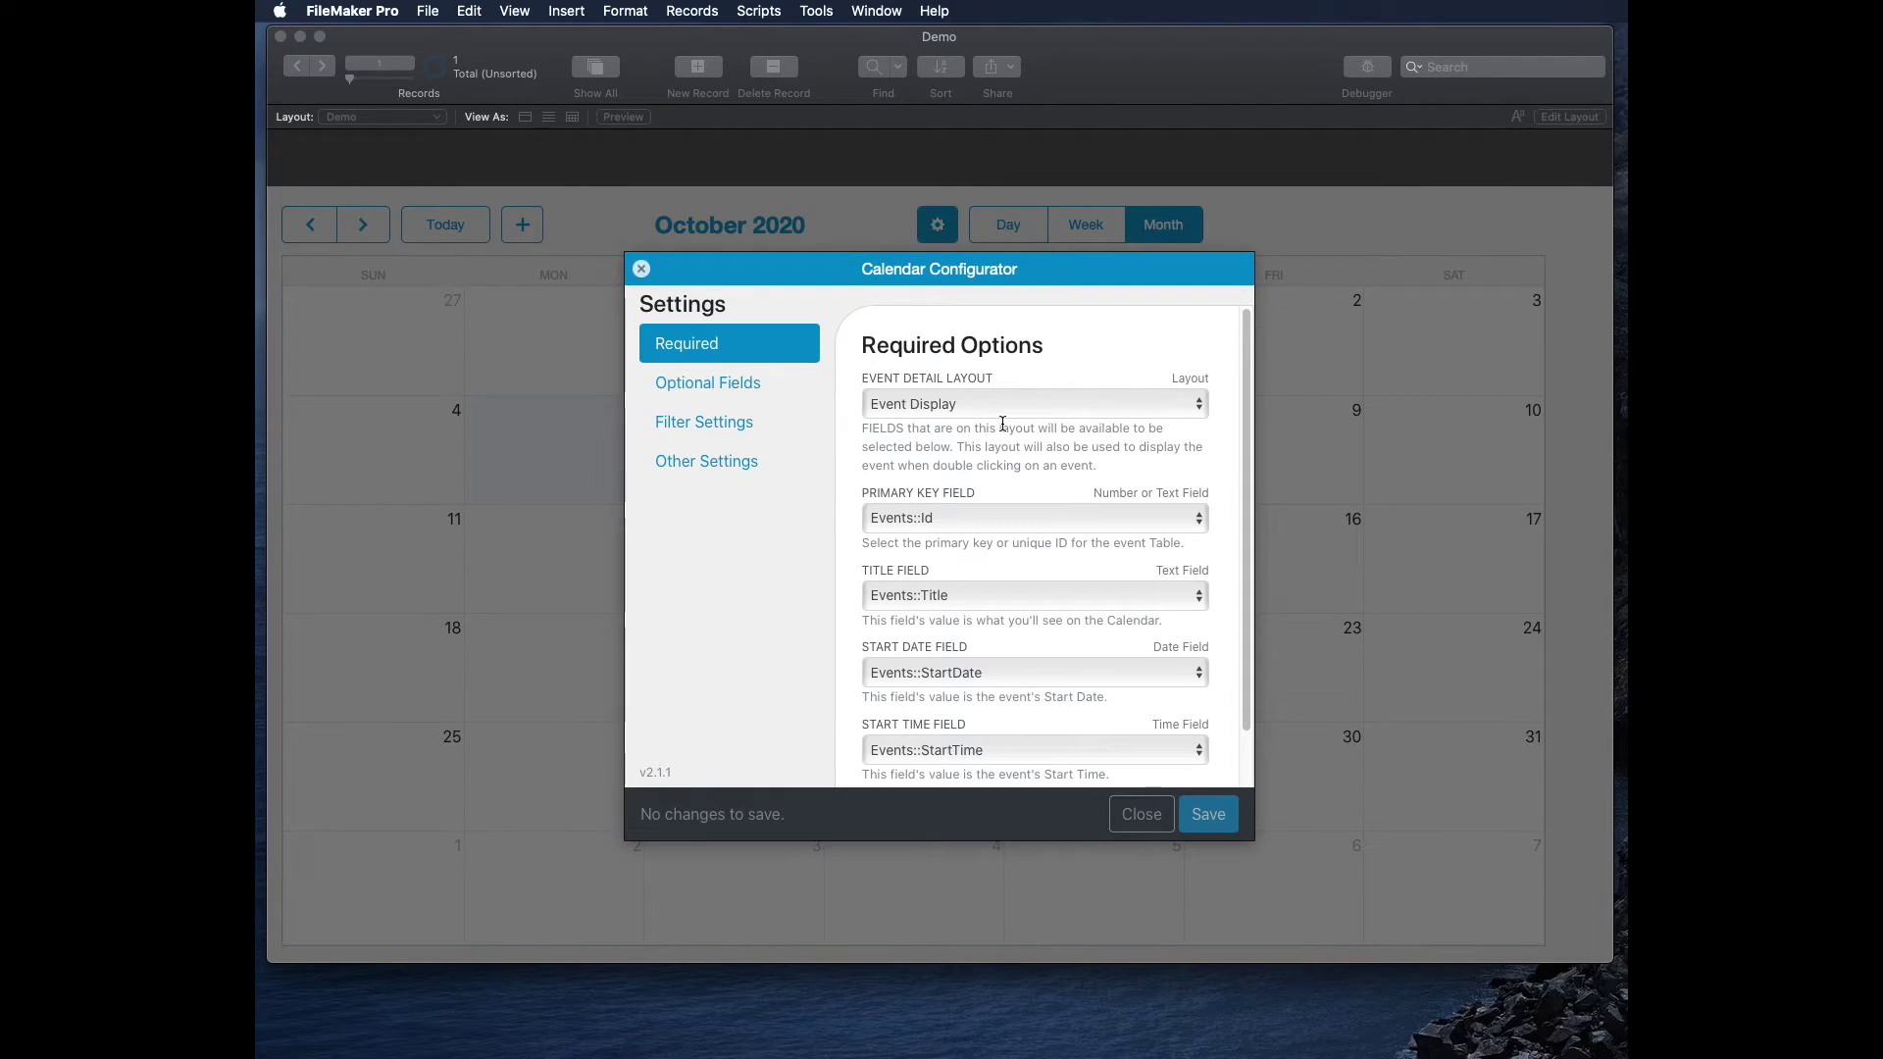
click(712, 382)
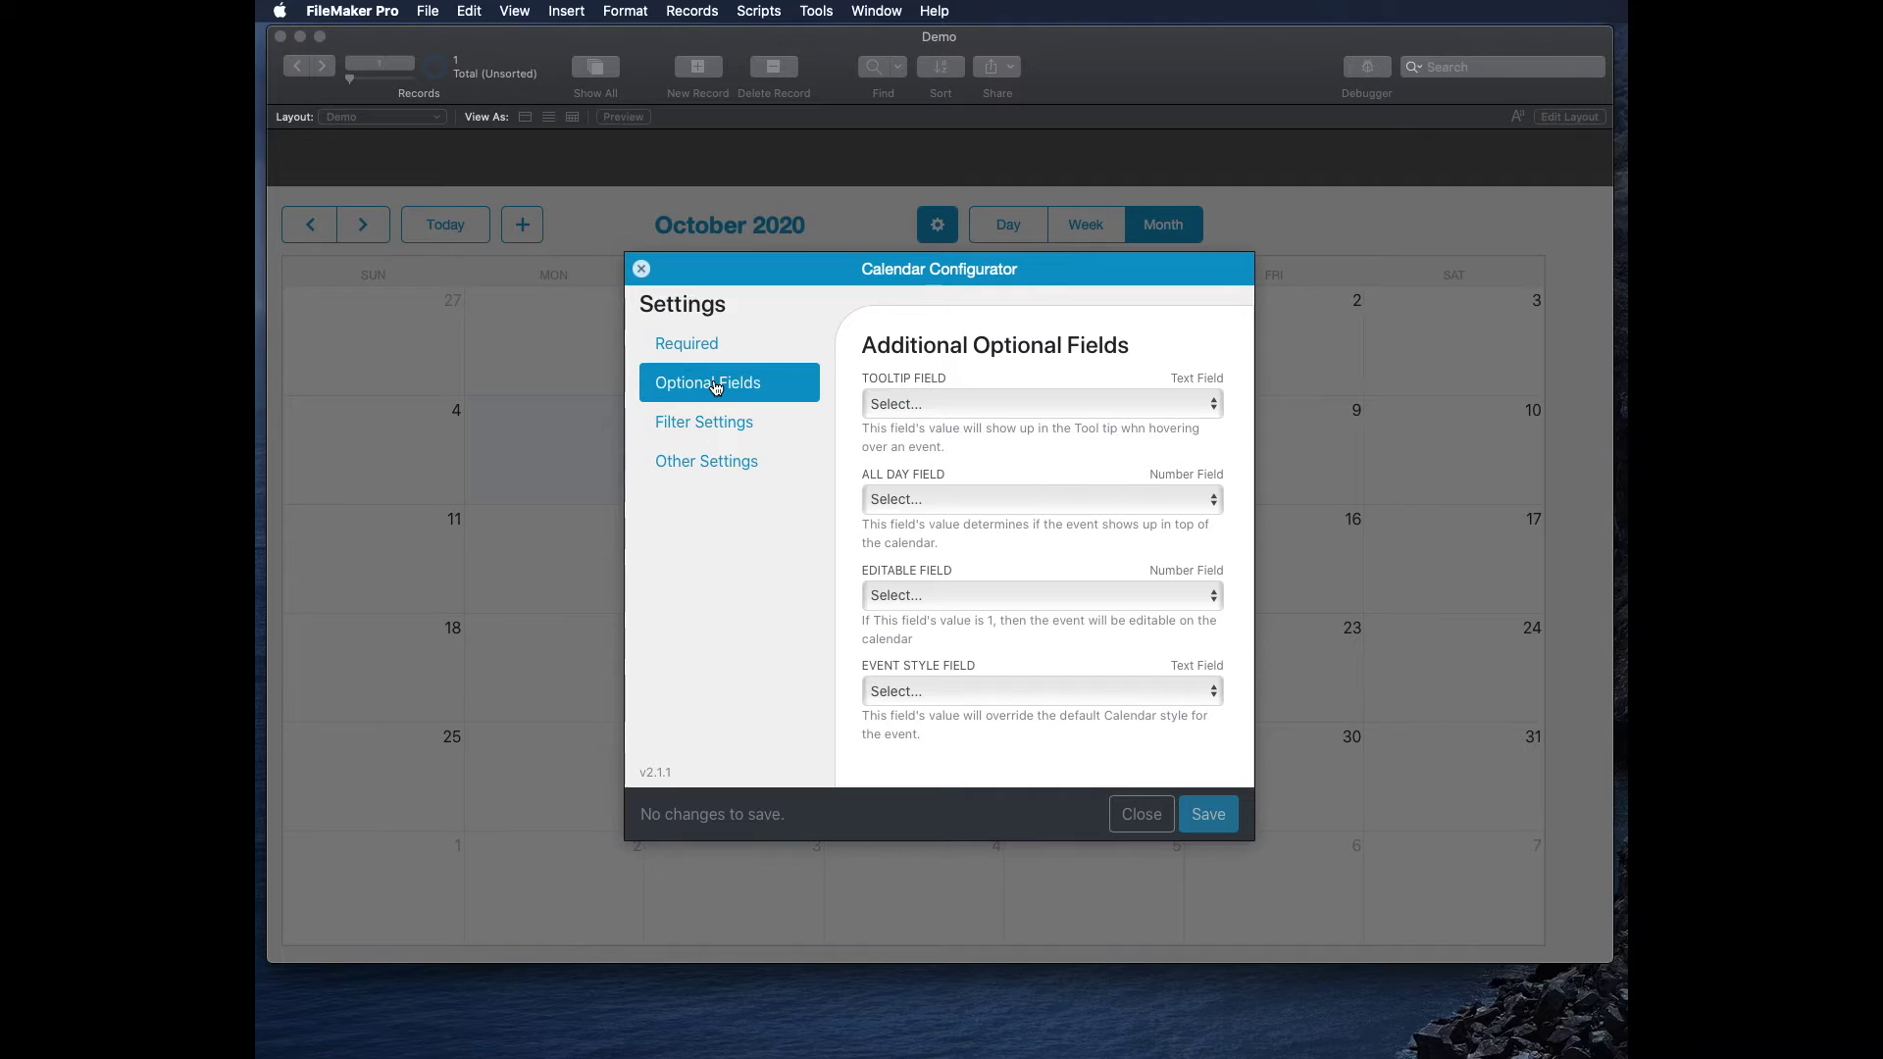
click(1033, 403)
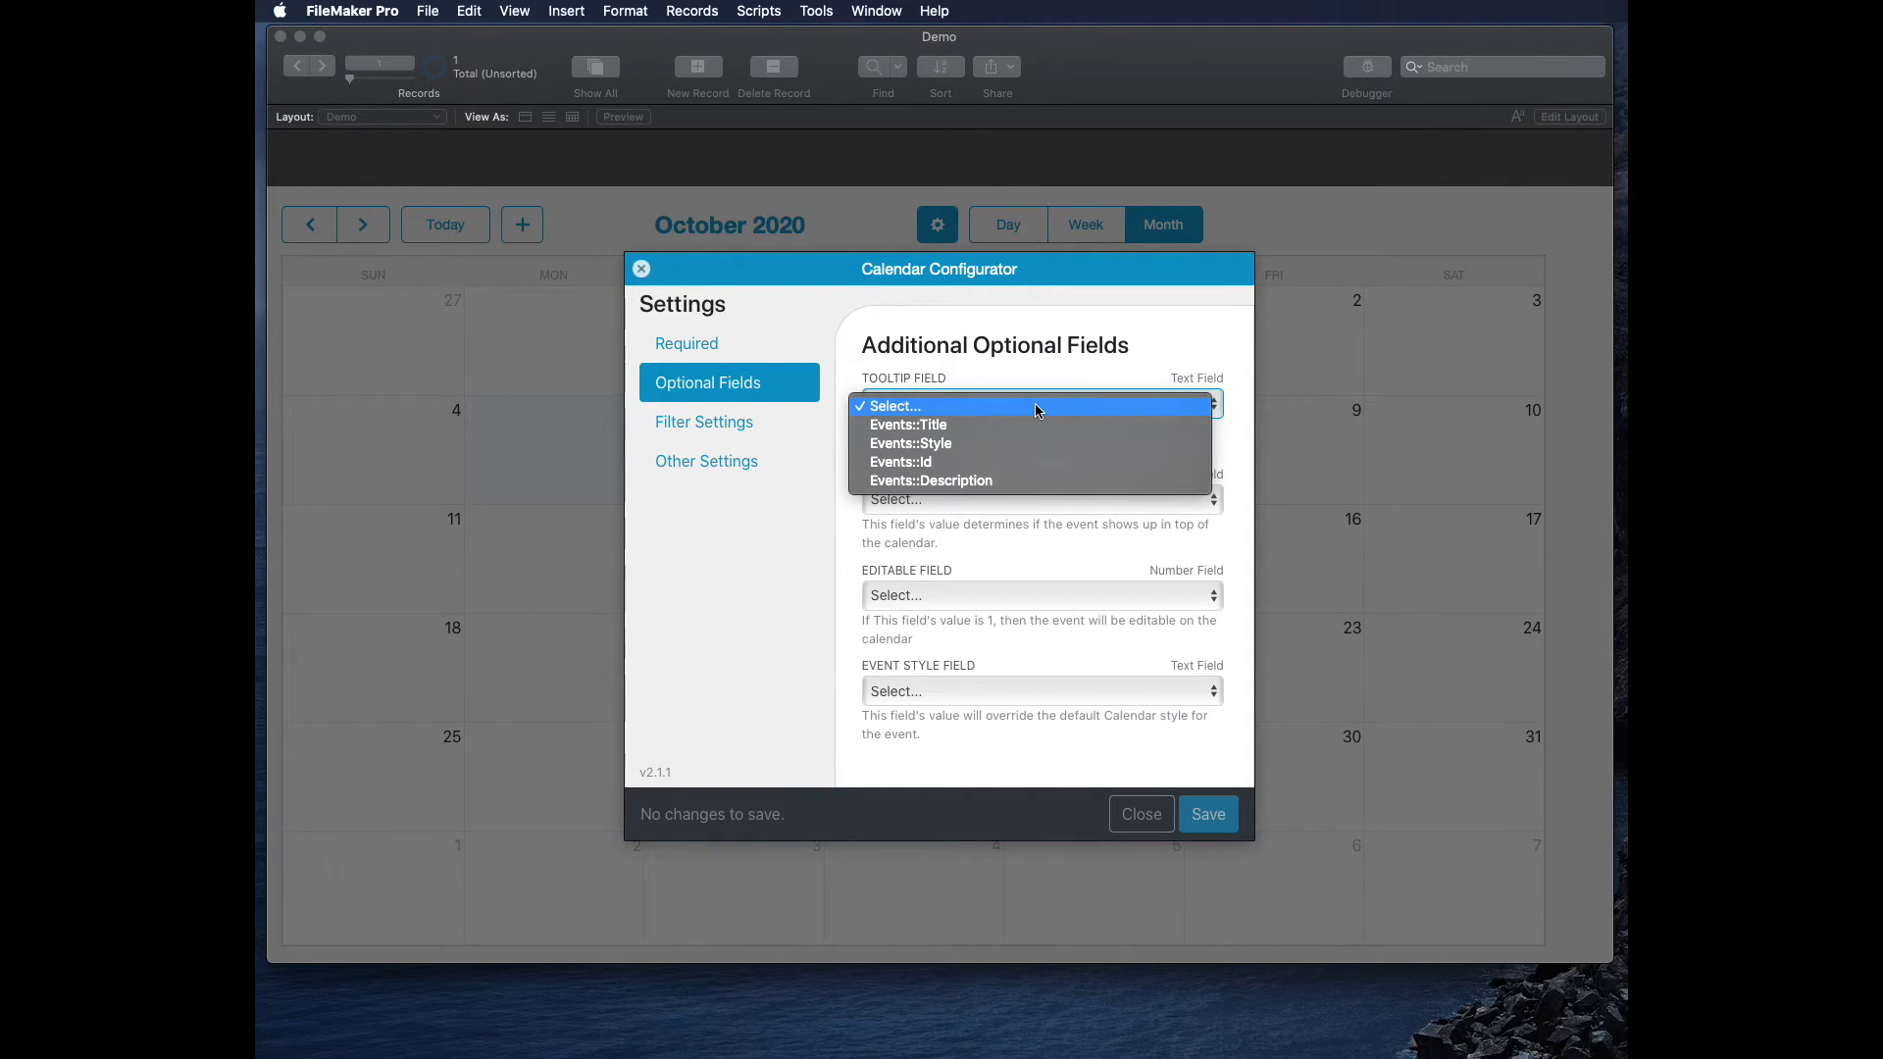
click(1033, 370)
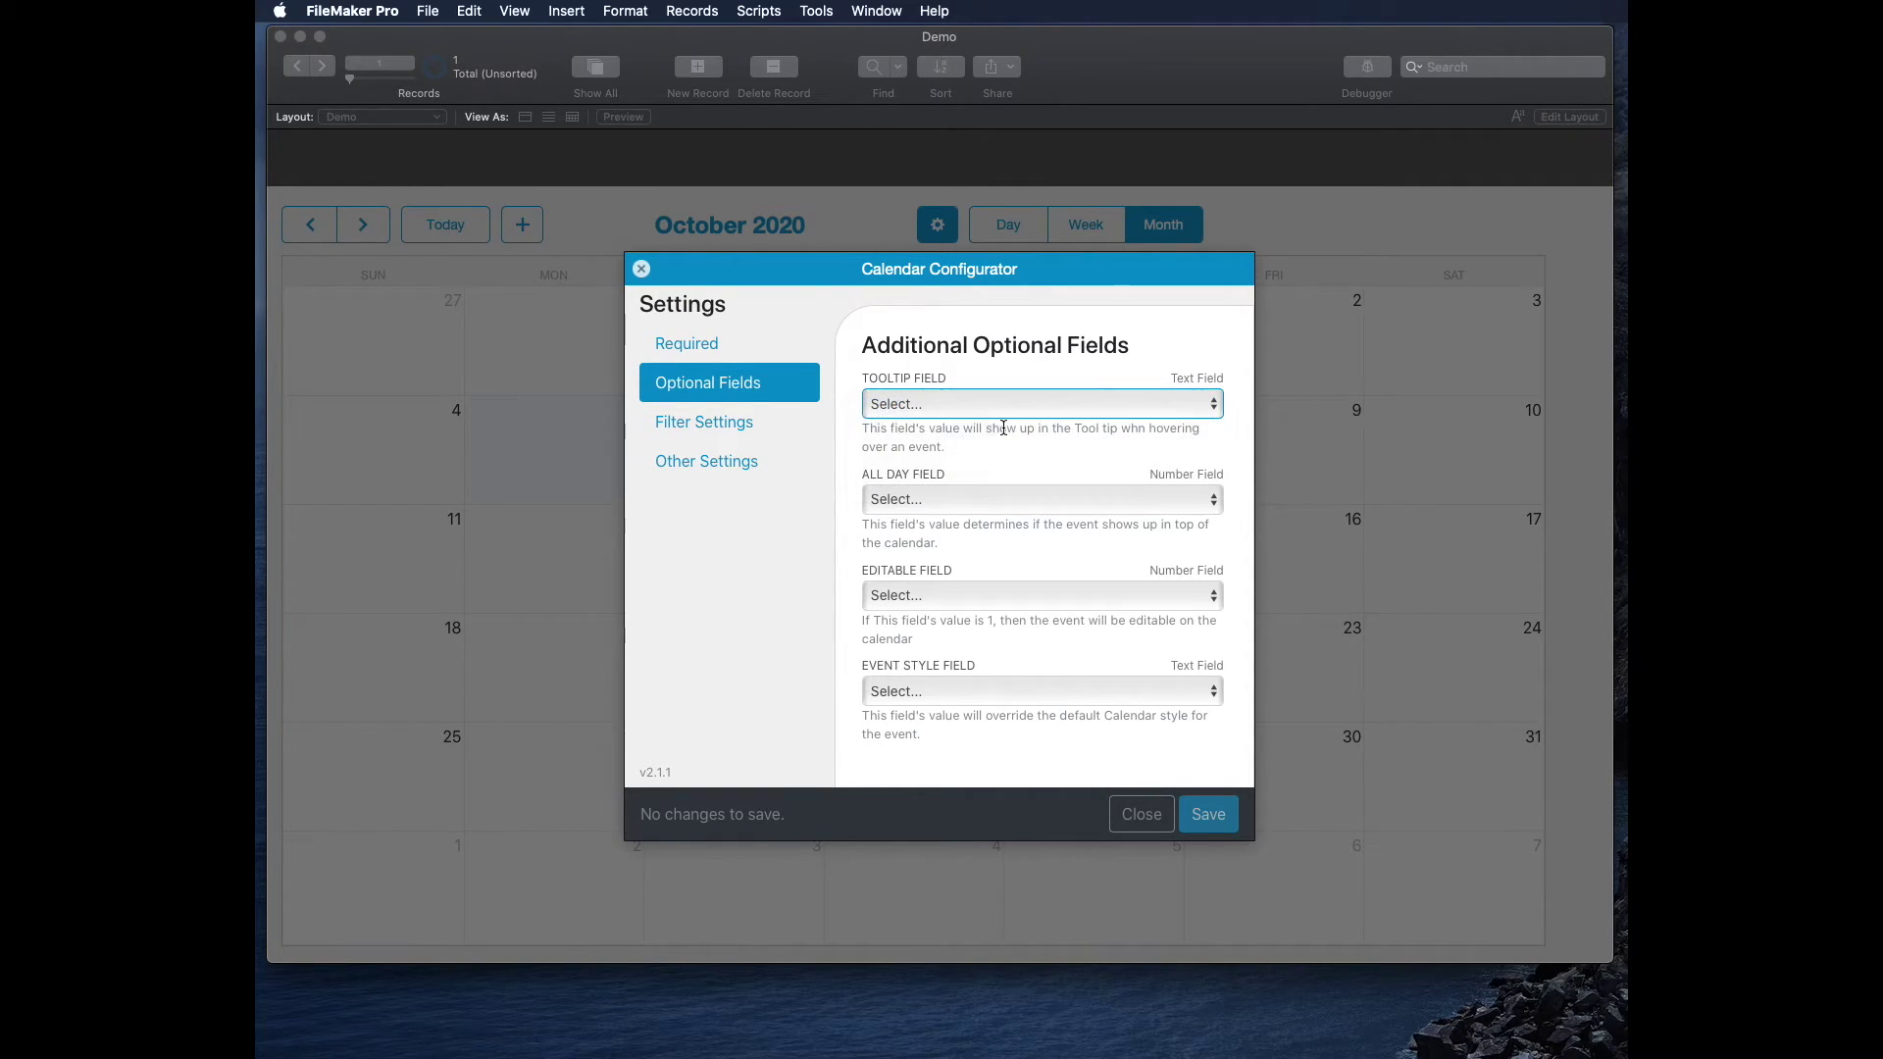
click(963, 506)
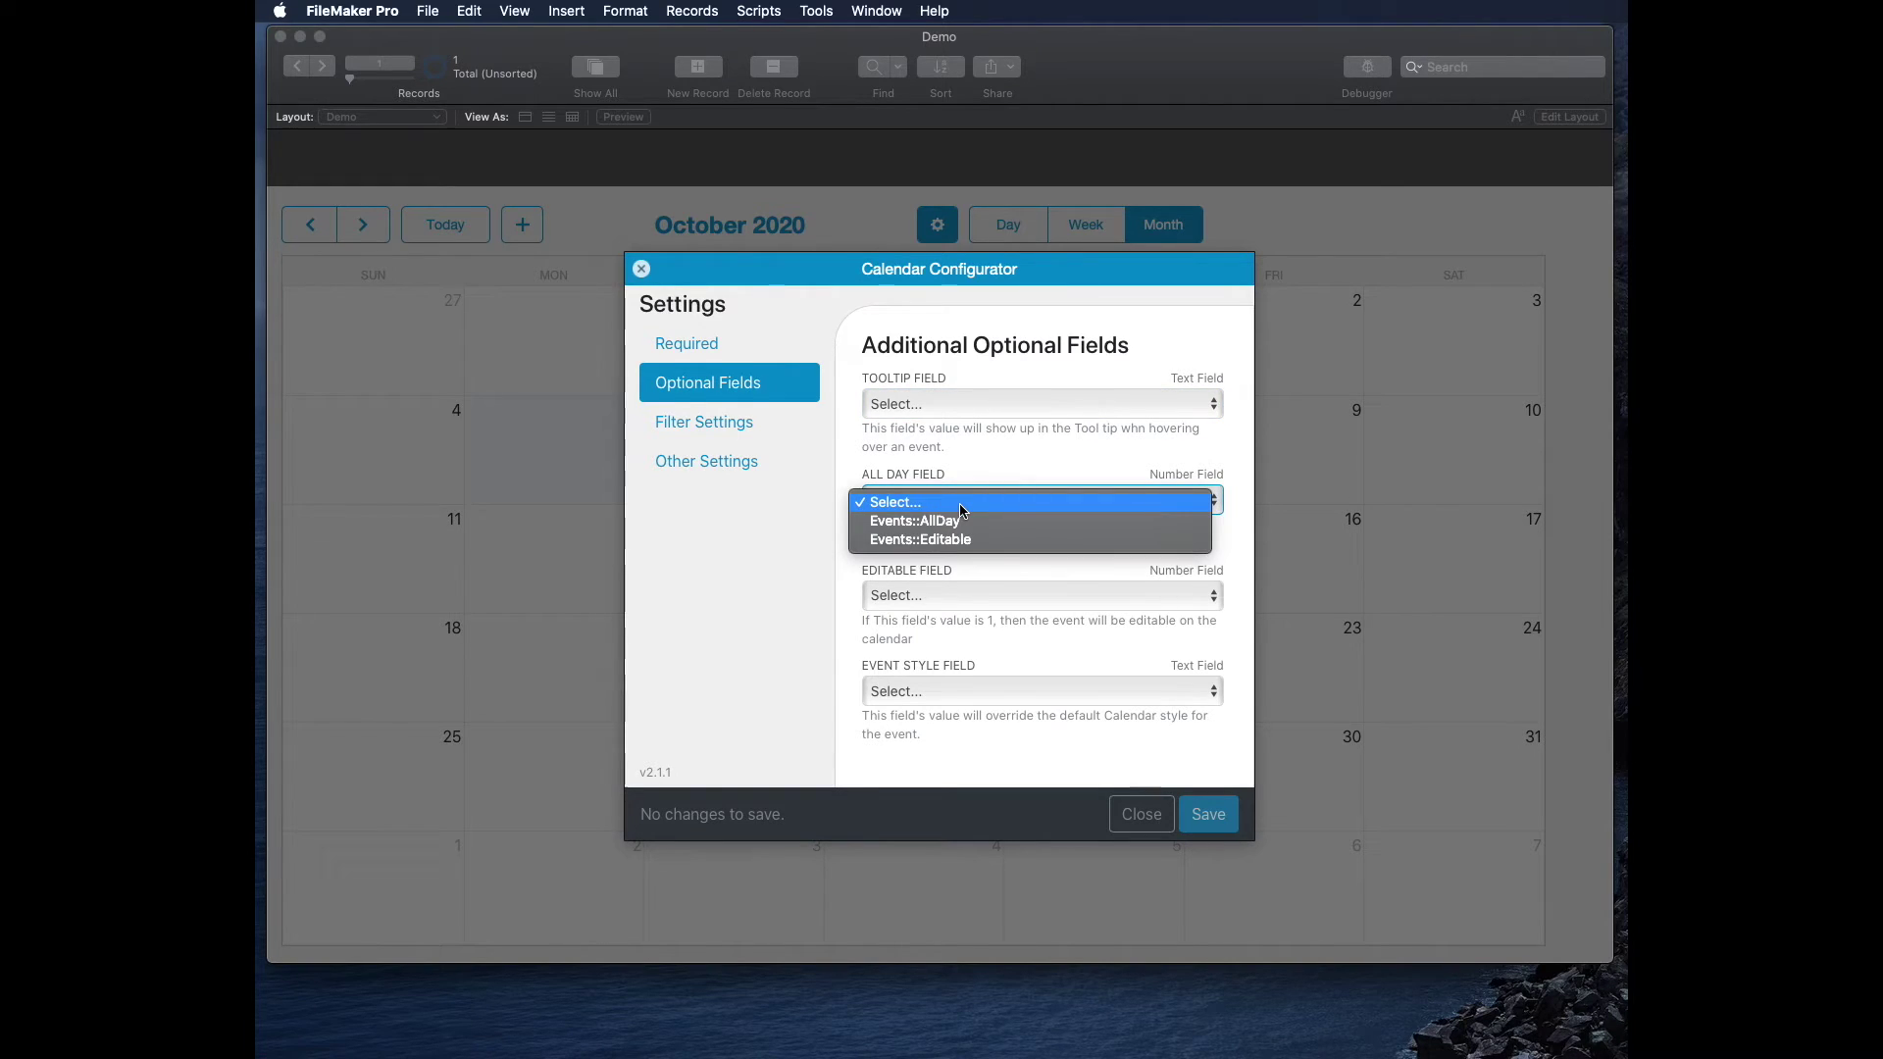
click(971, 525)
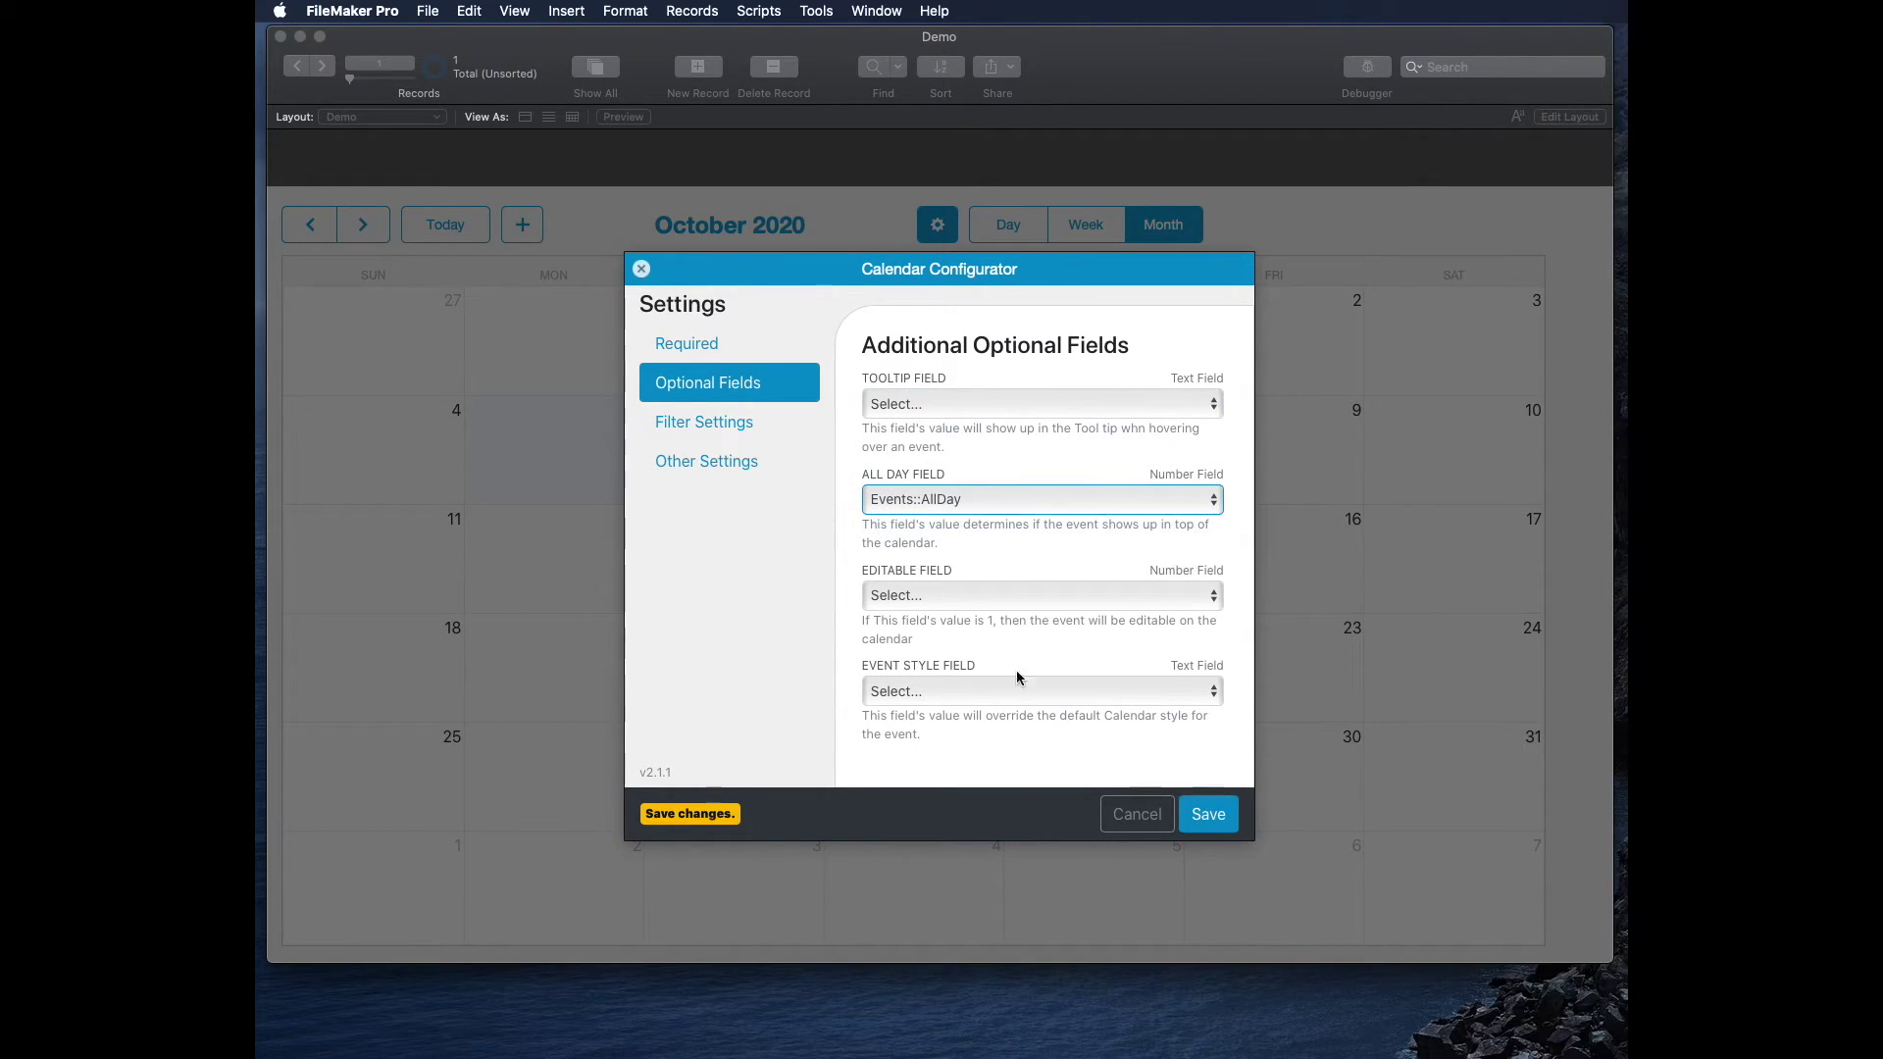
click(991, 598)
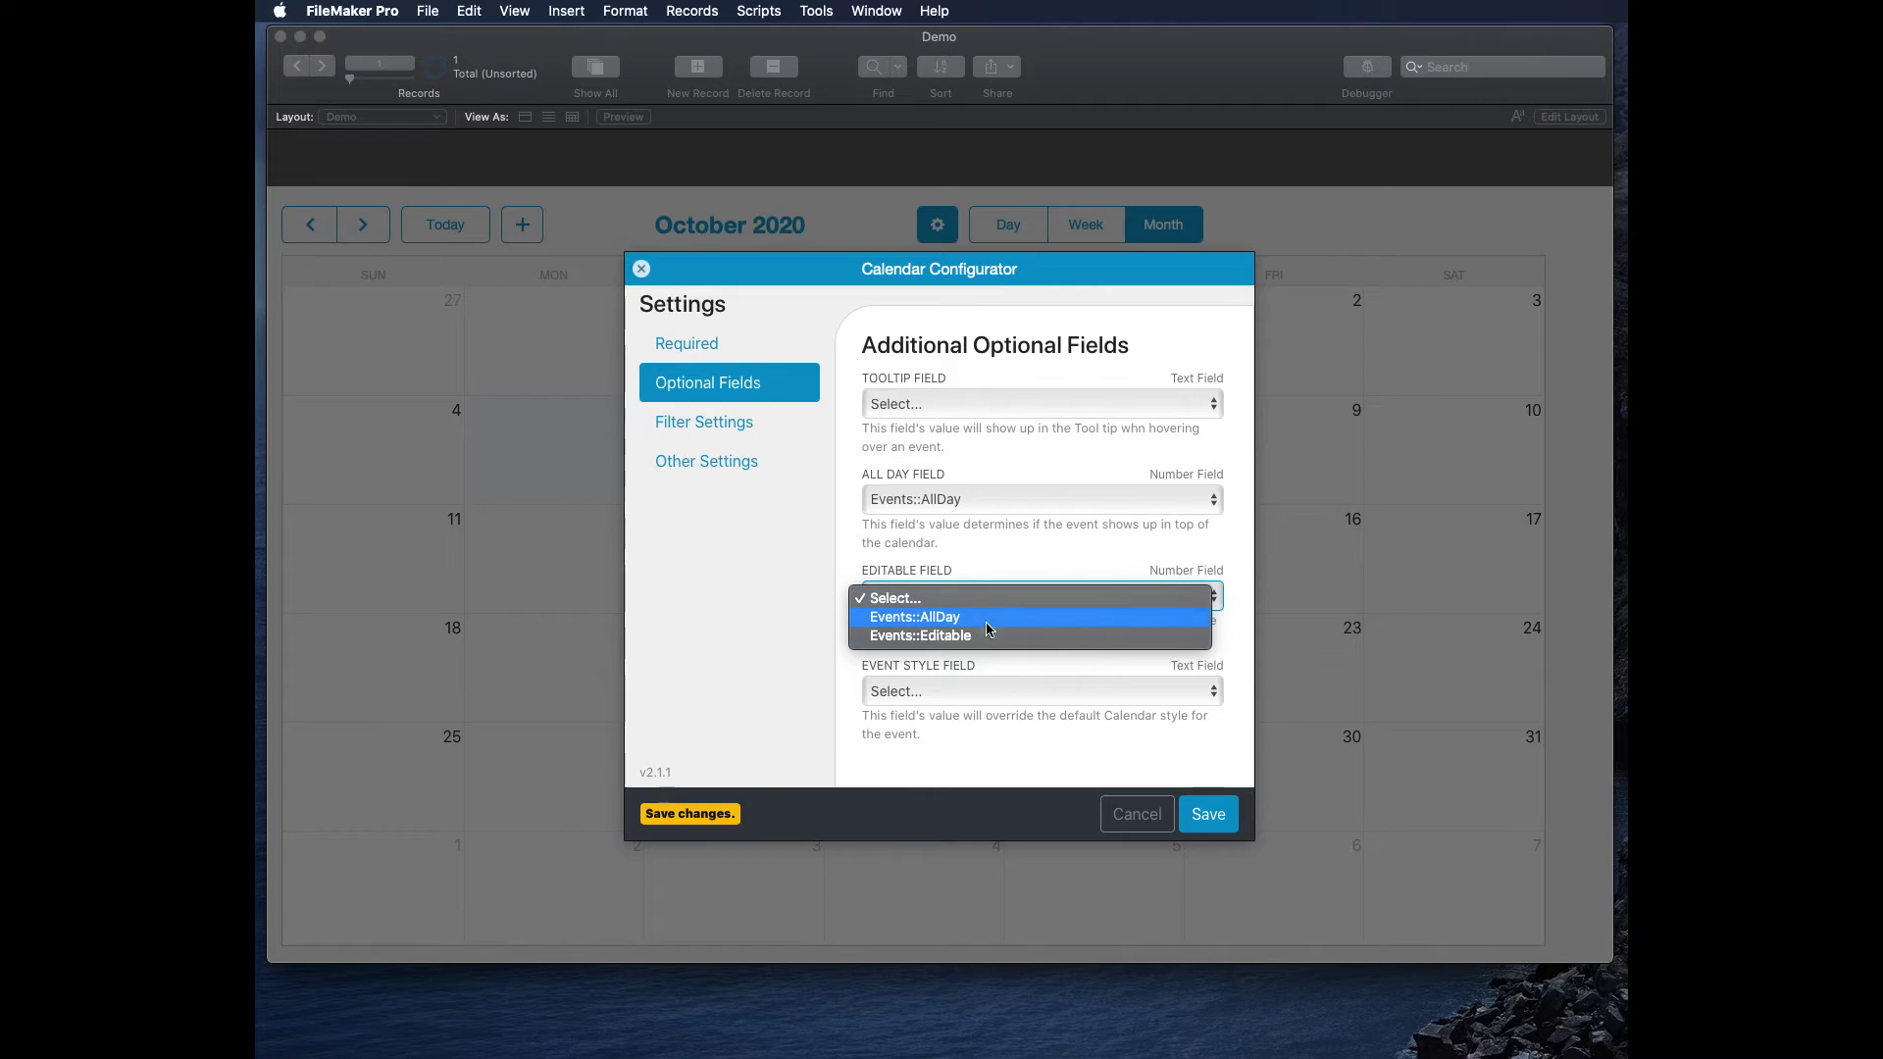
click(983, 637)
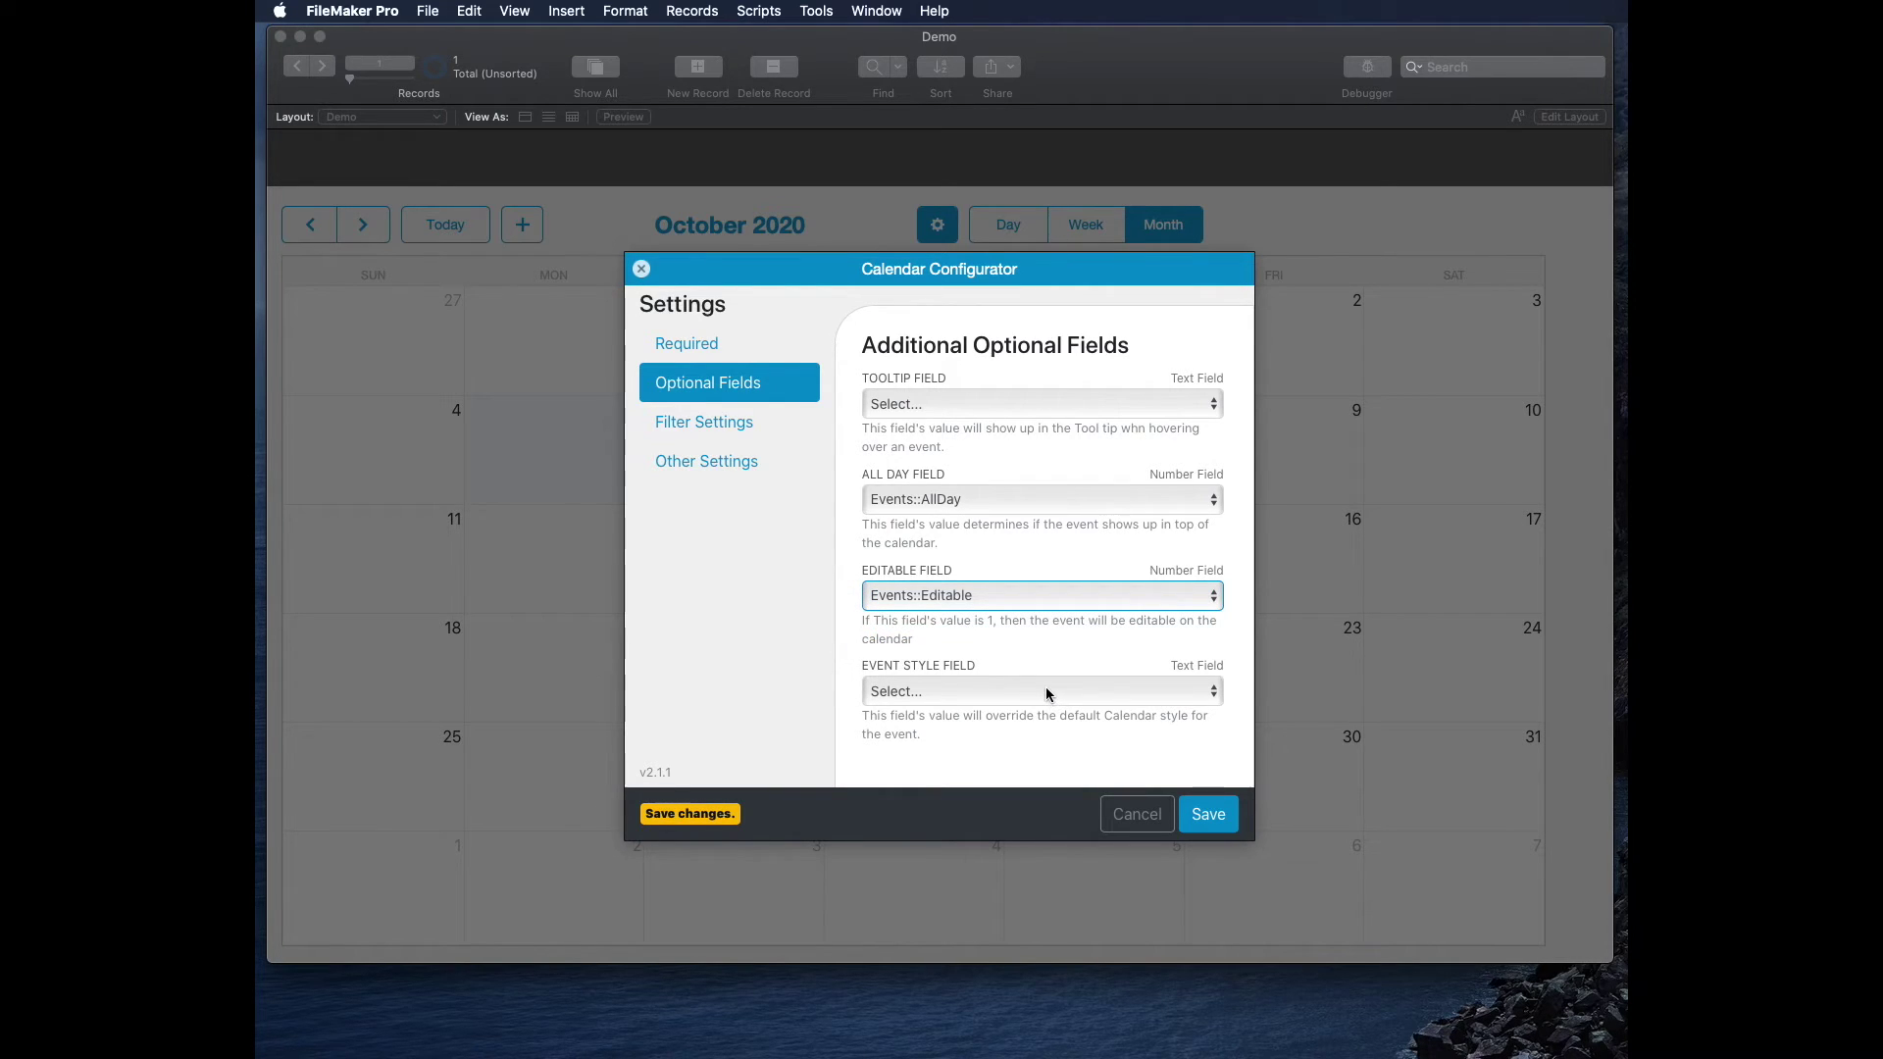
Set Event Style to Style and Tooltip to Description, then save the calendar settings
click(1045, 692)
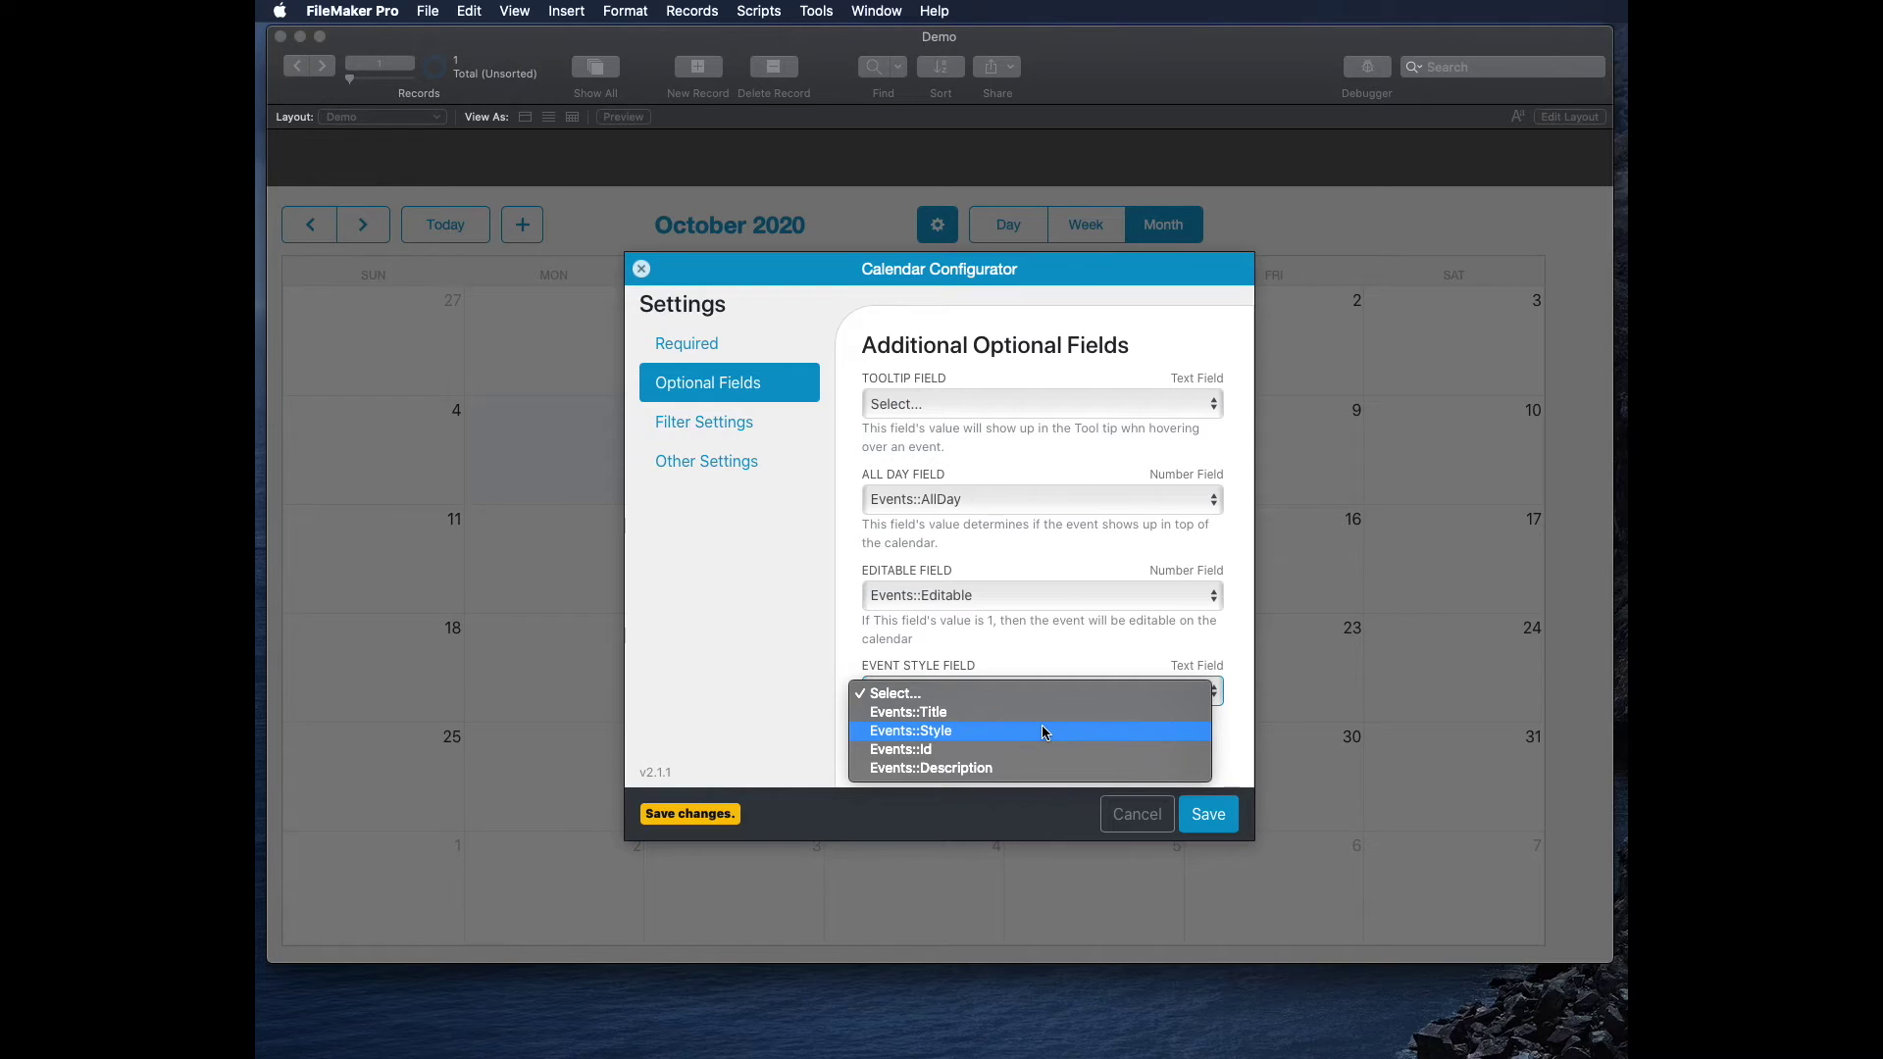
click(1042, 731)
click(941, 404)
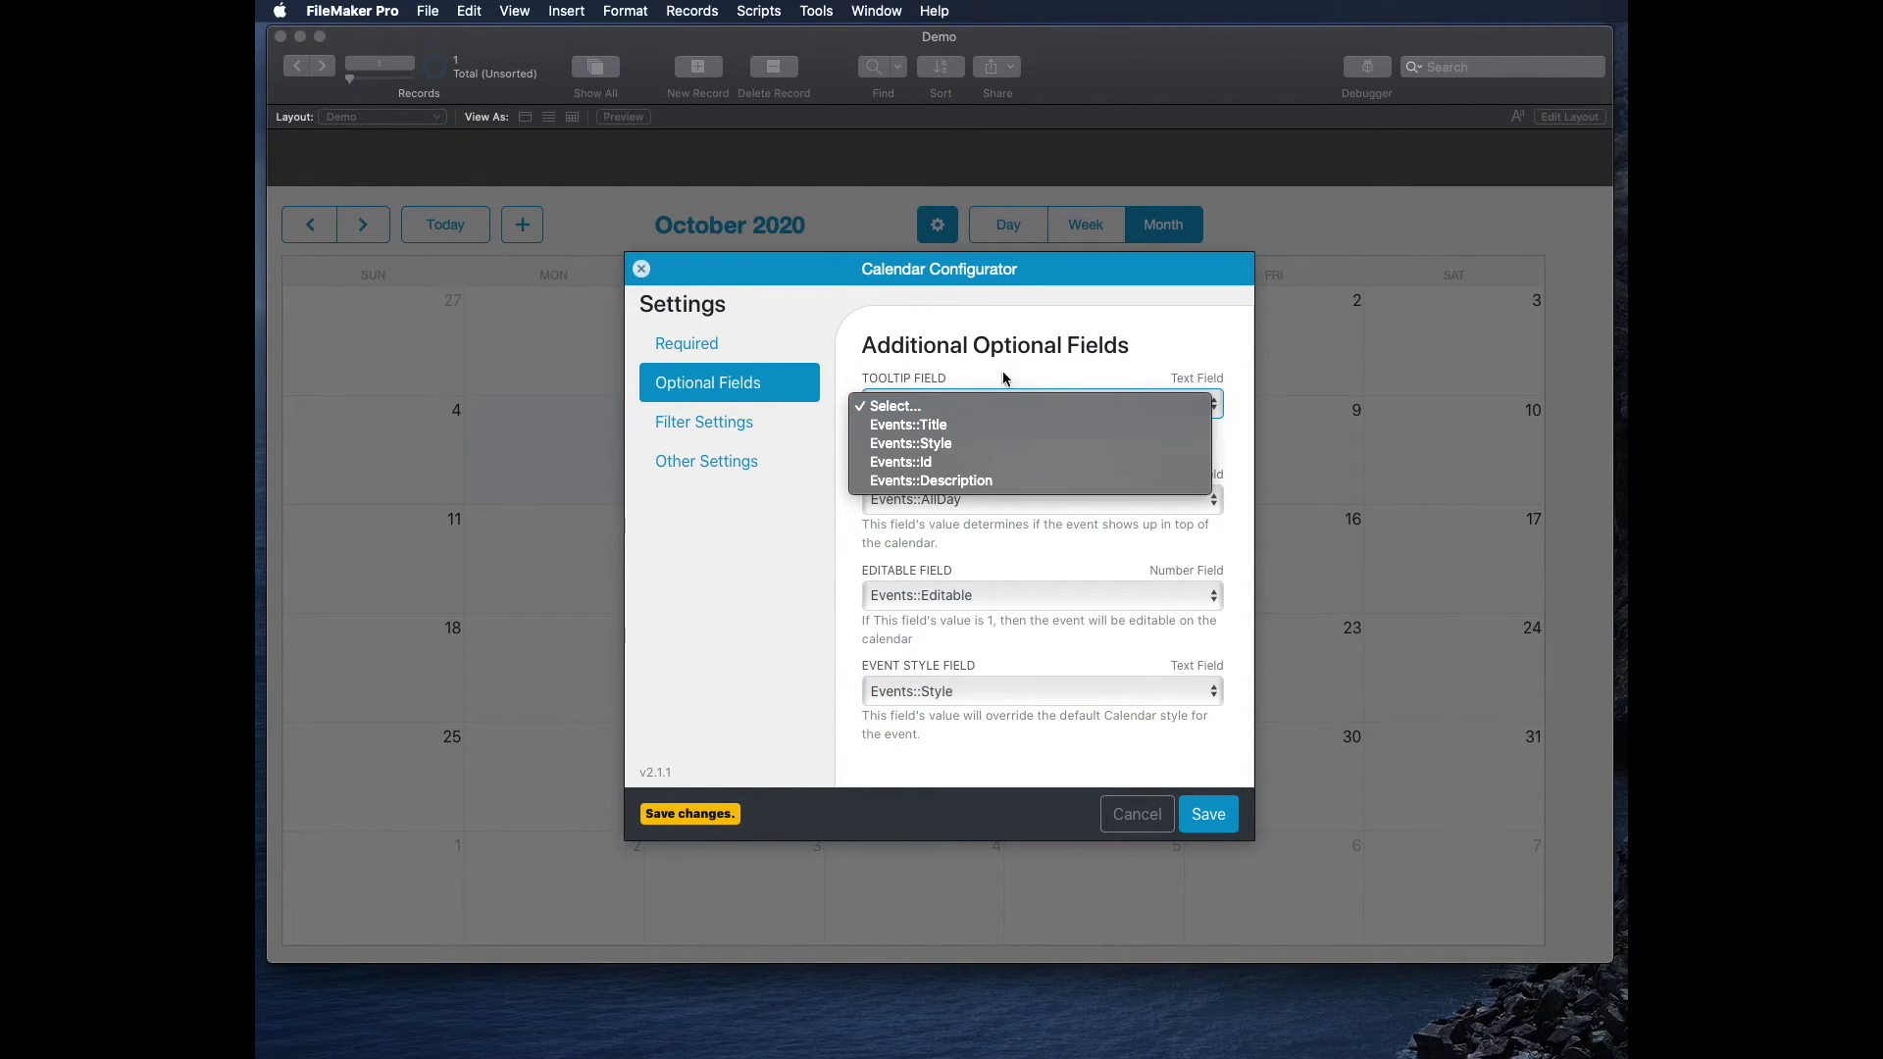
click(968, 480)
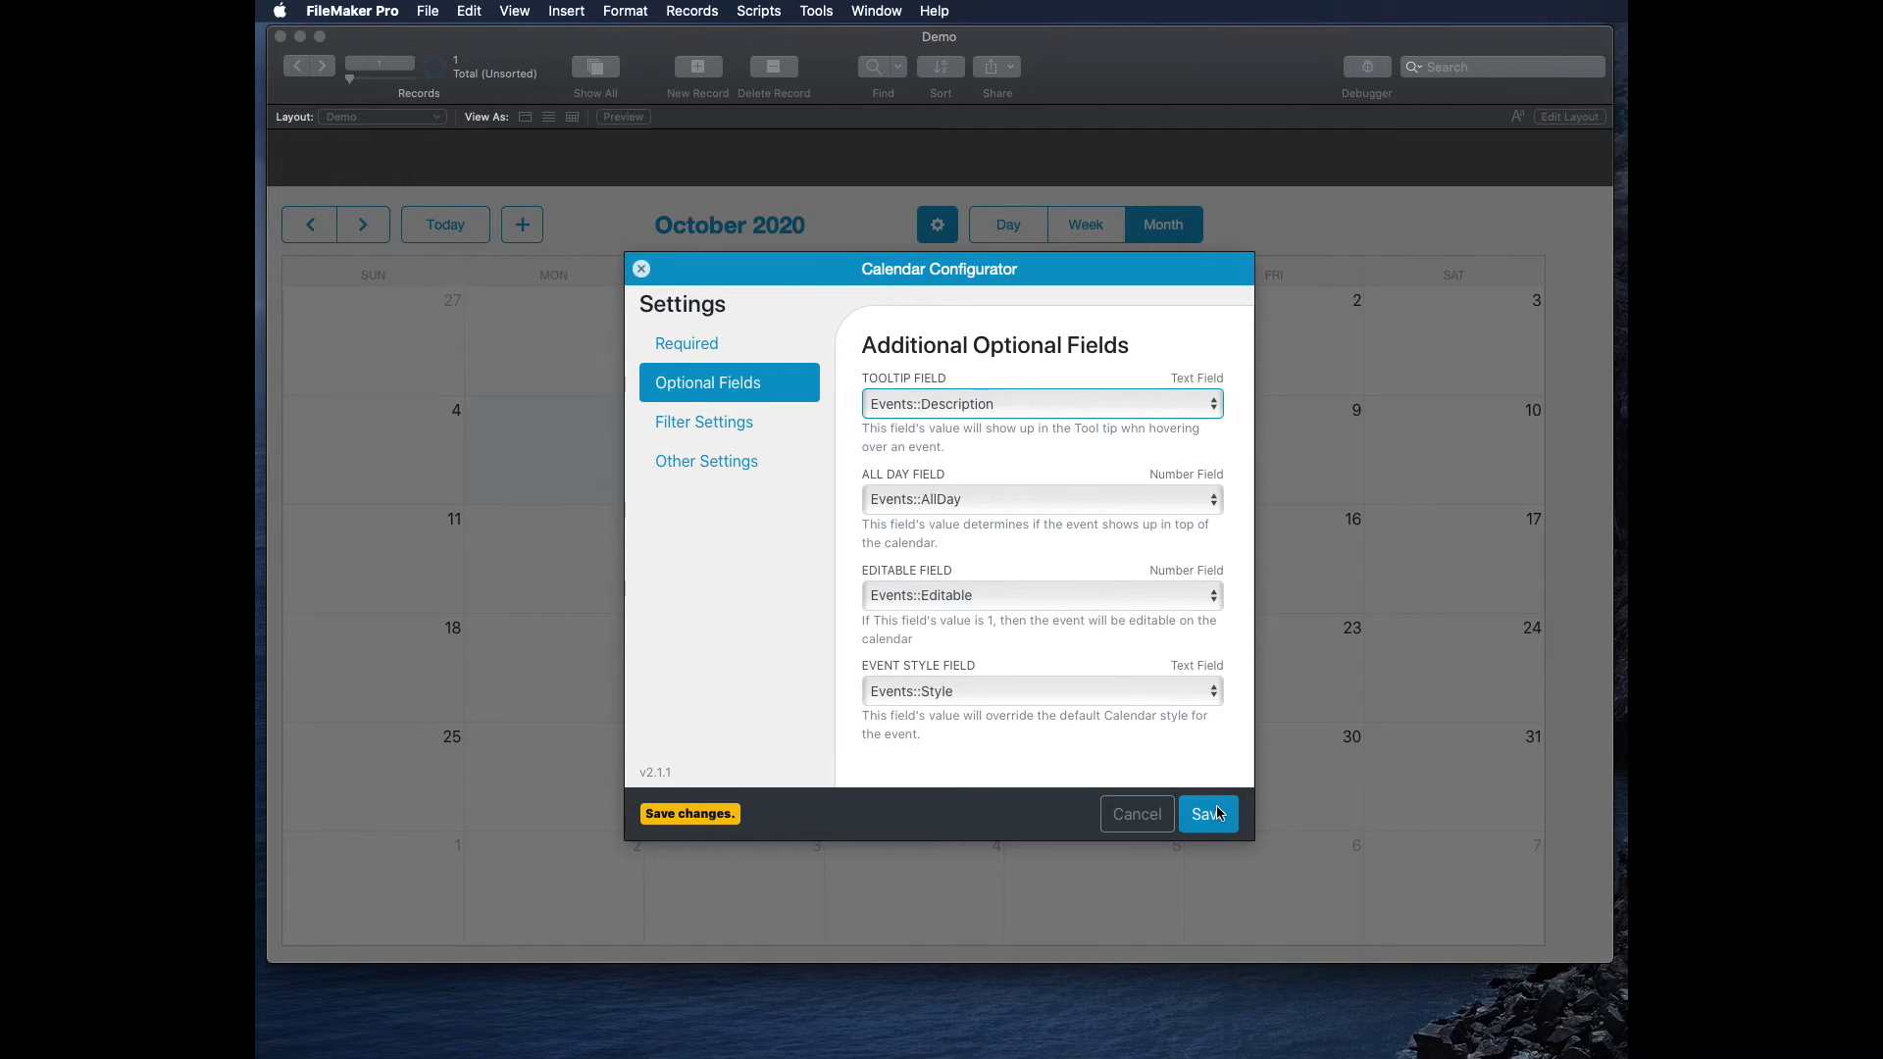
key(Return)
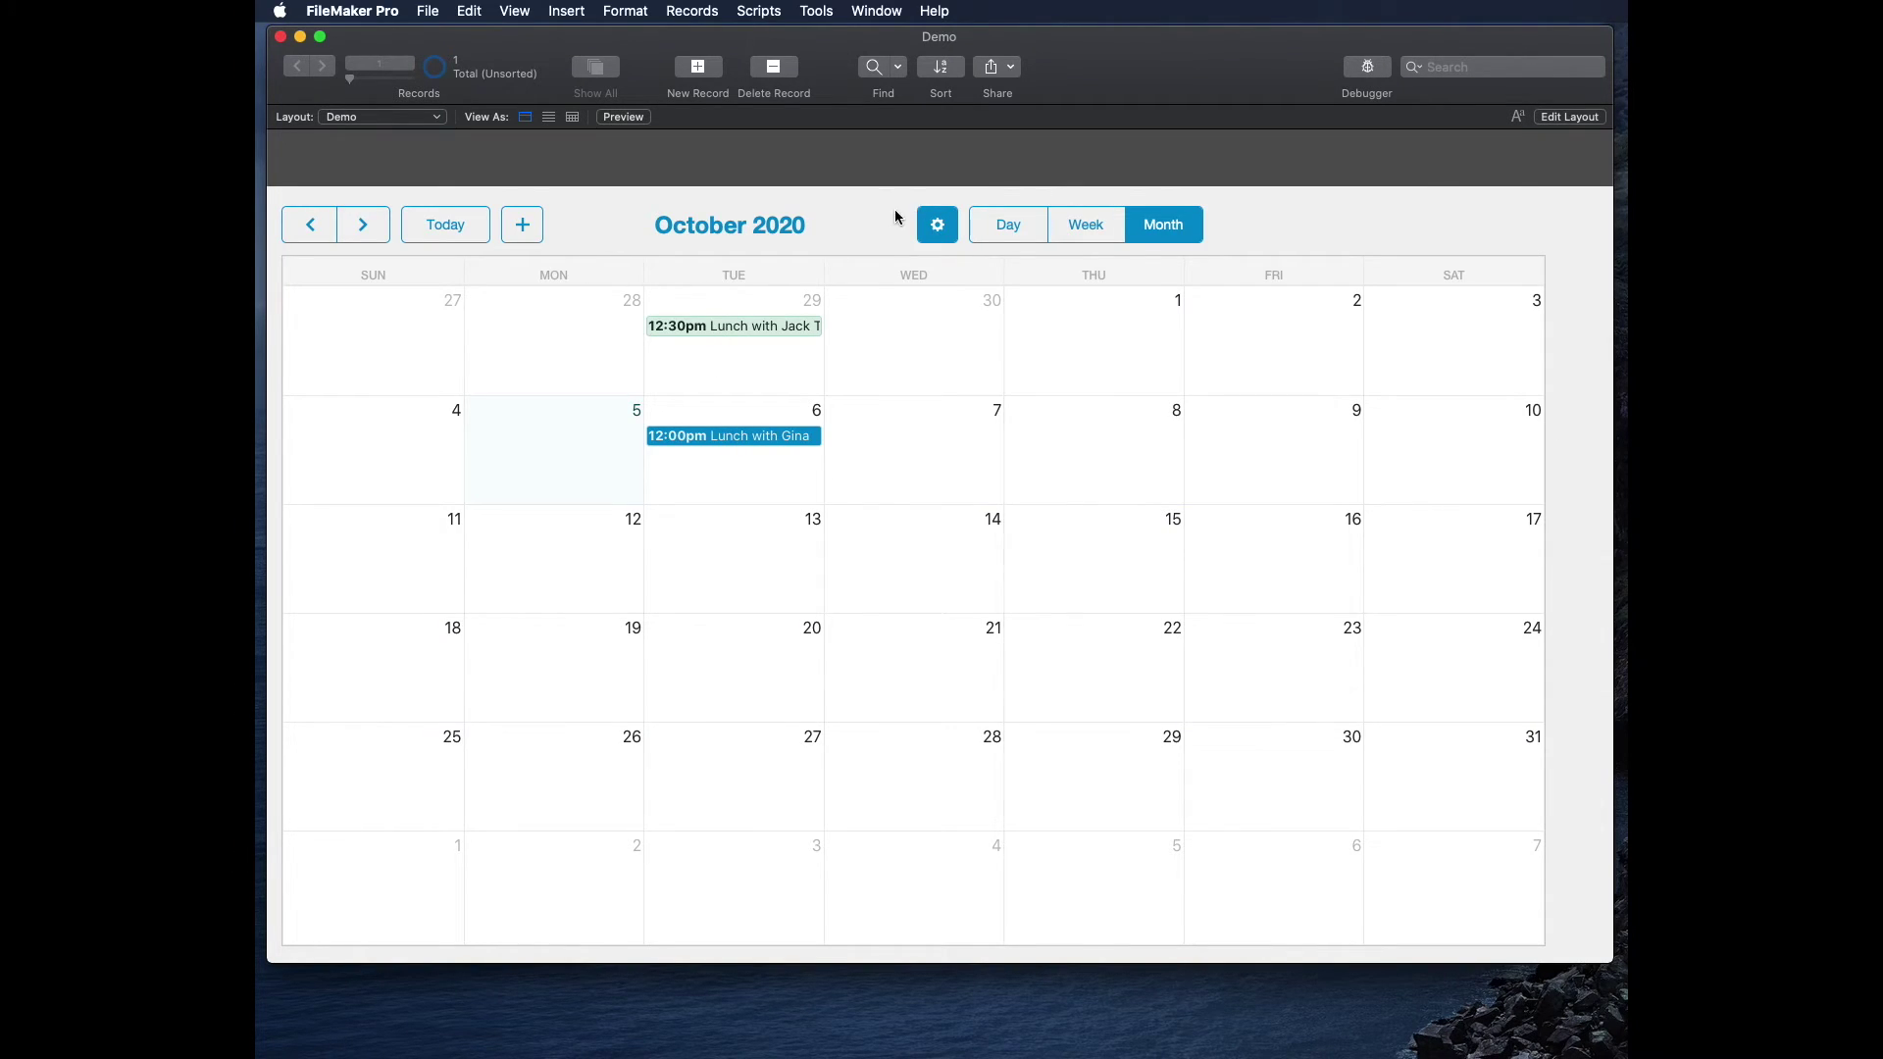
click(944, 227)
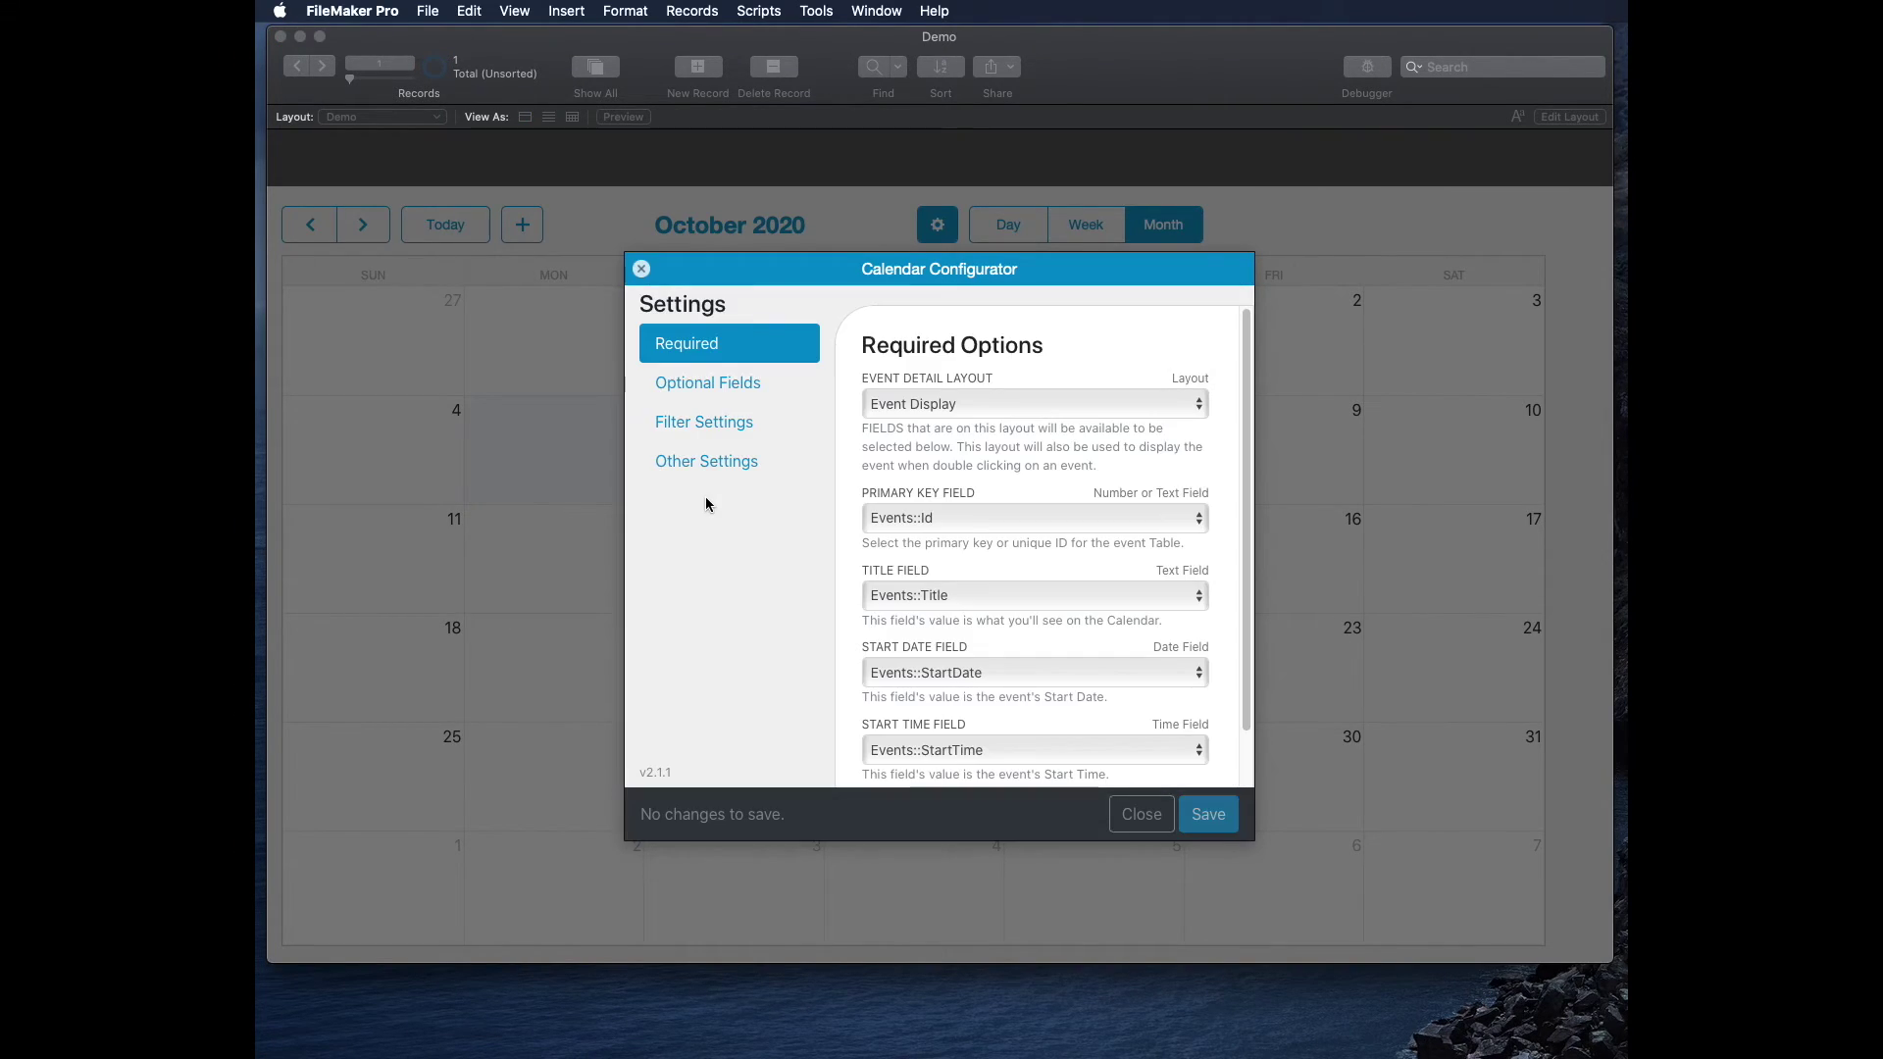
Review the calendar's filter settings, leaving the query and search field options unchanged
click(708, 422)
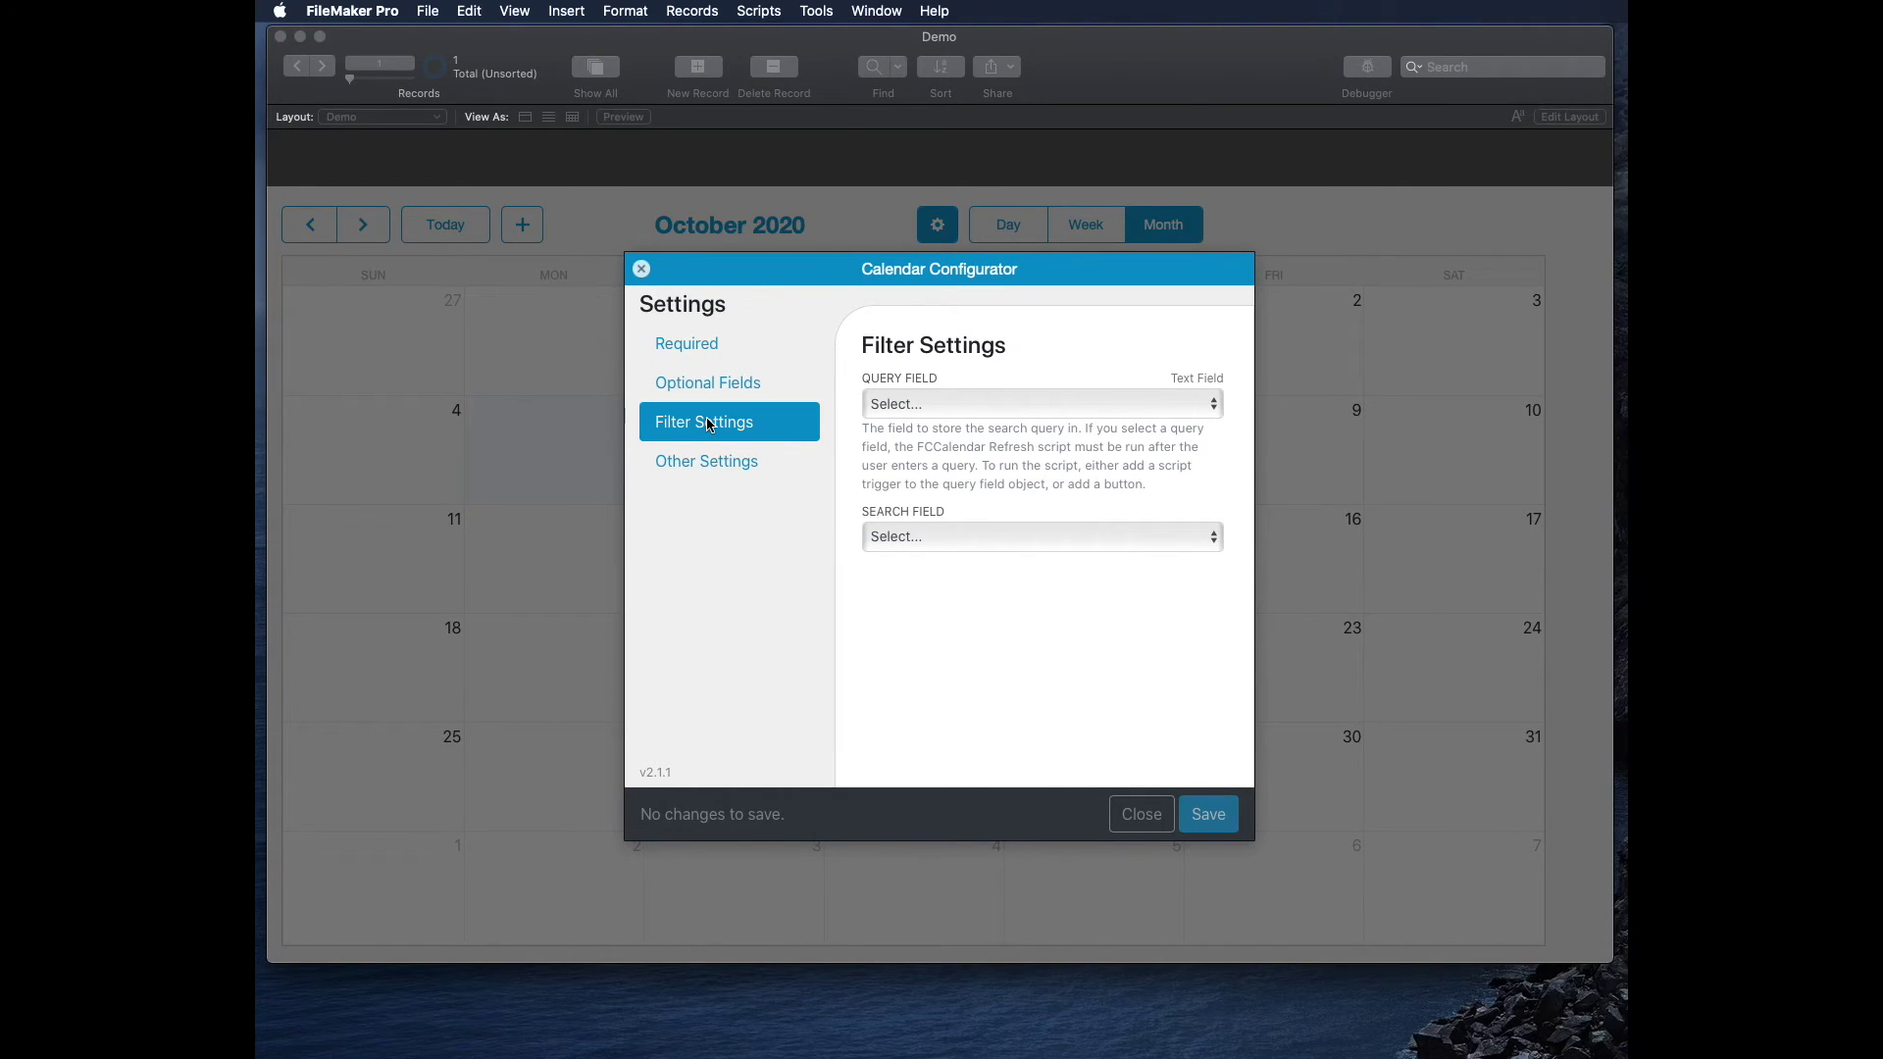
click(1009, 400)
click(1073, 397)
click(937, 537)
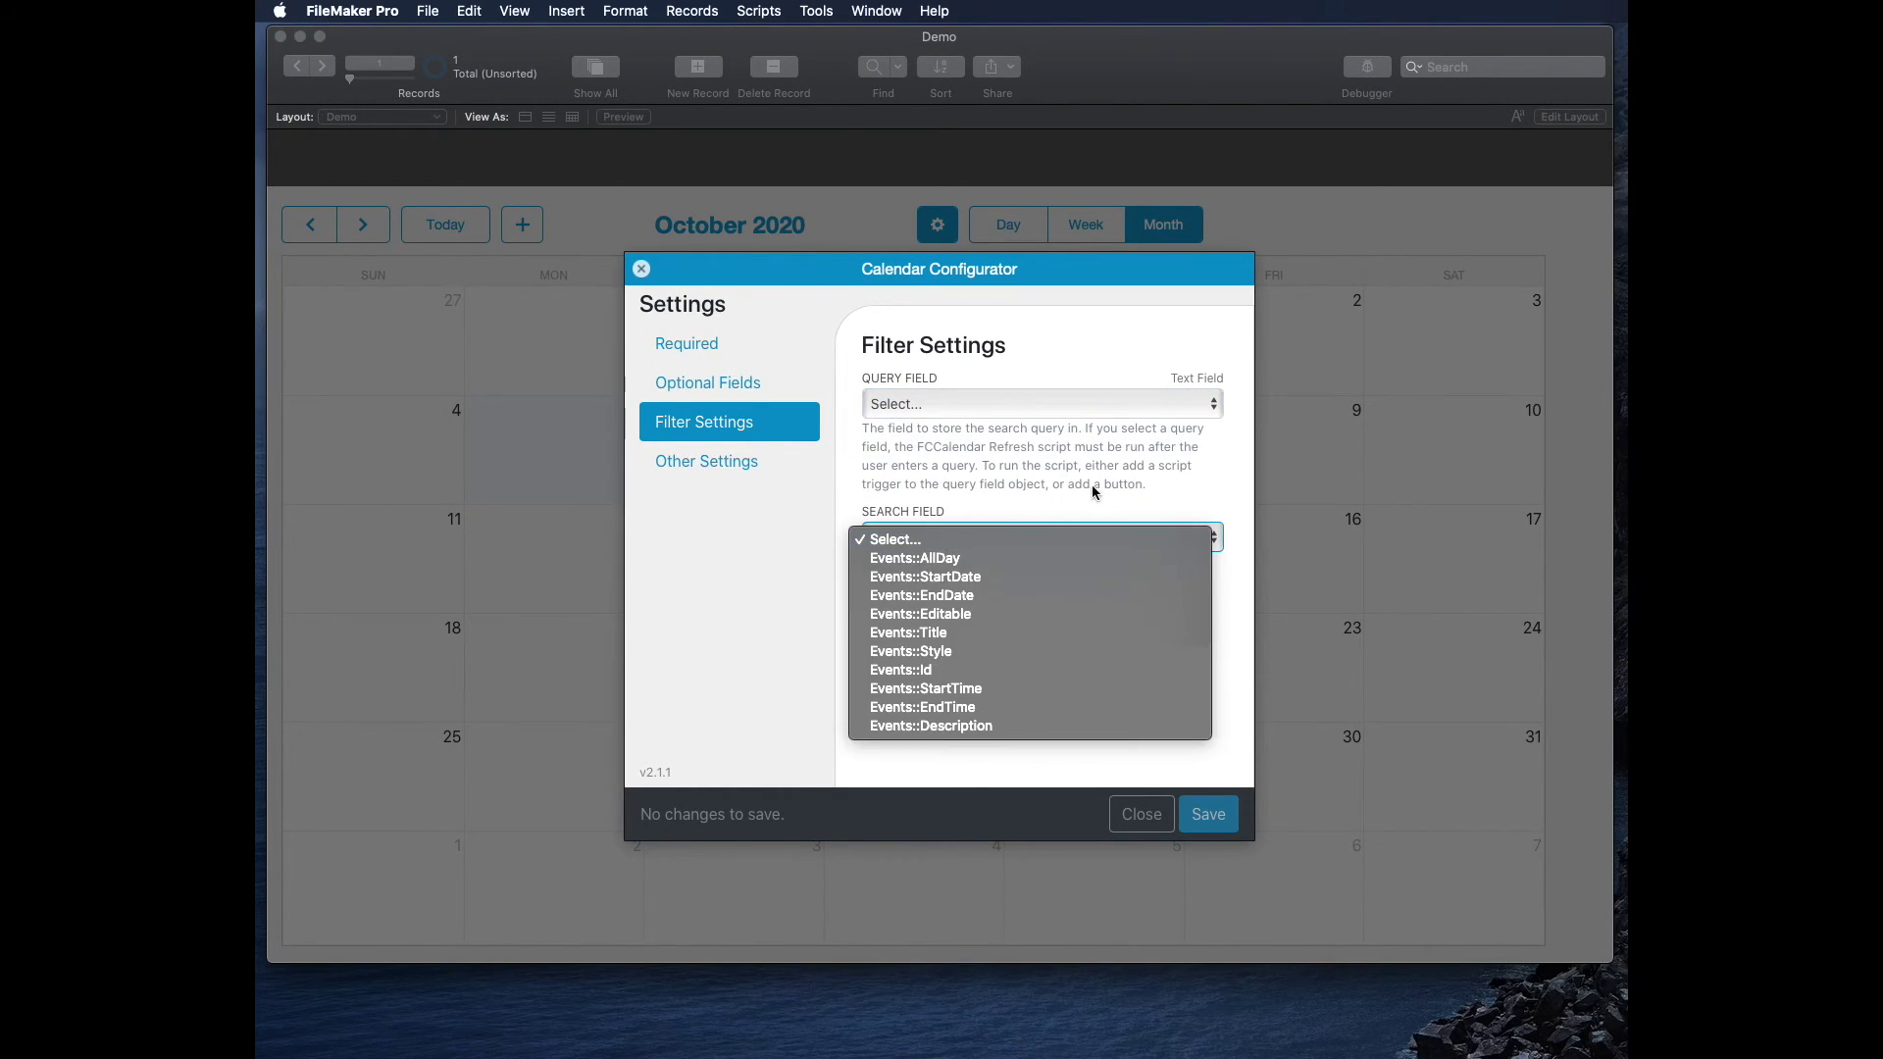
click(1092, 491)
click(764, 465)
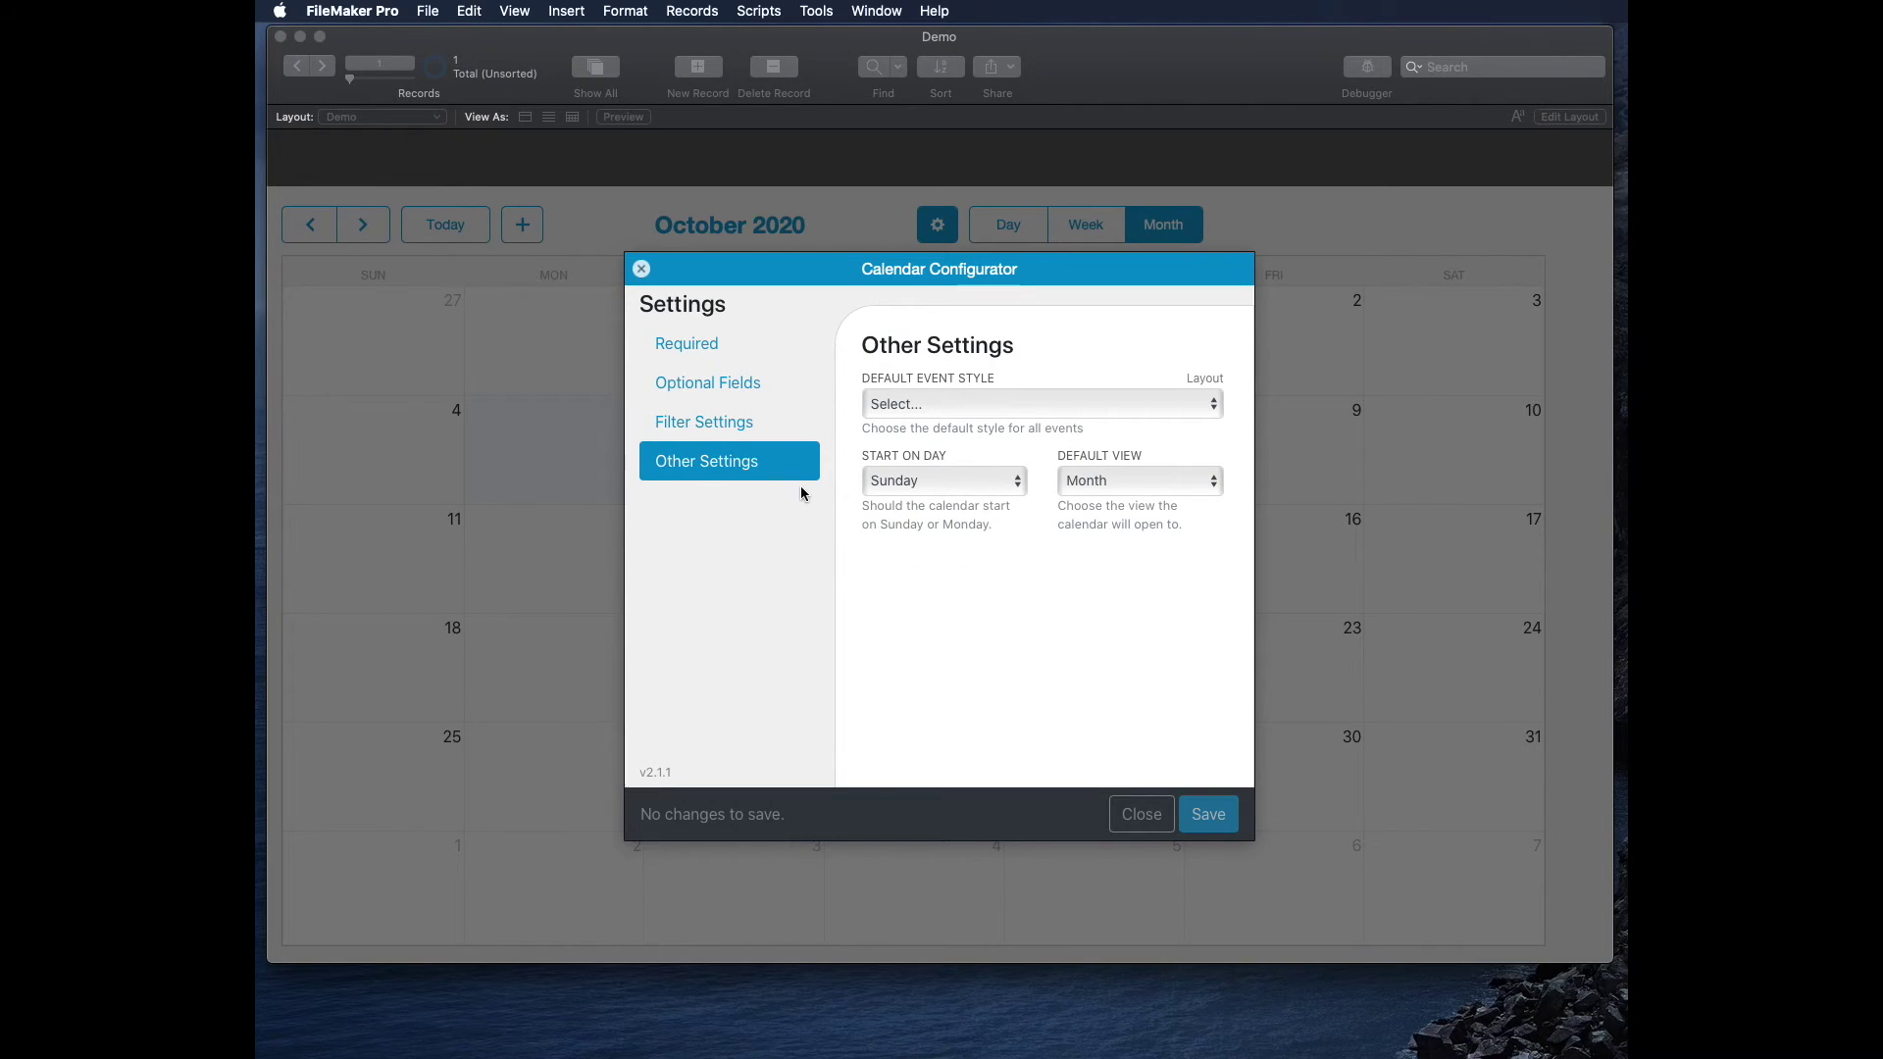
Set the default event style to Blue, week start to Monday, default view Month, and save
click(979, 404)
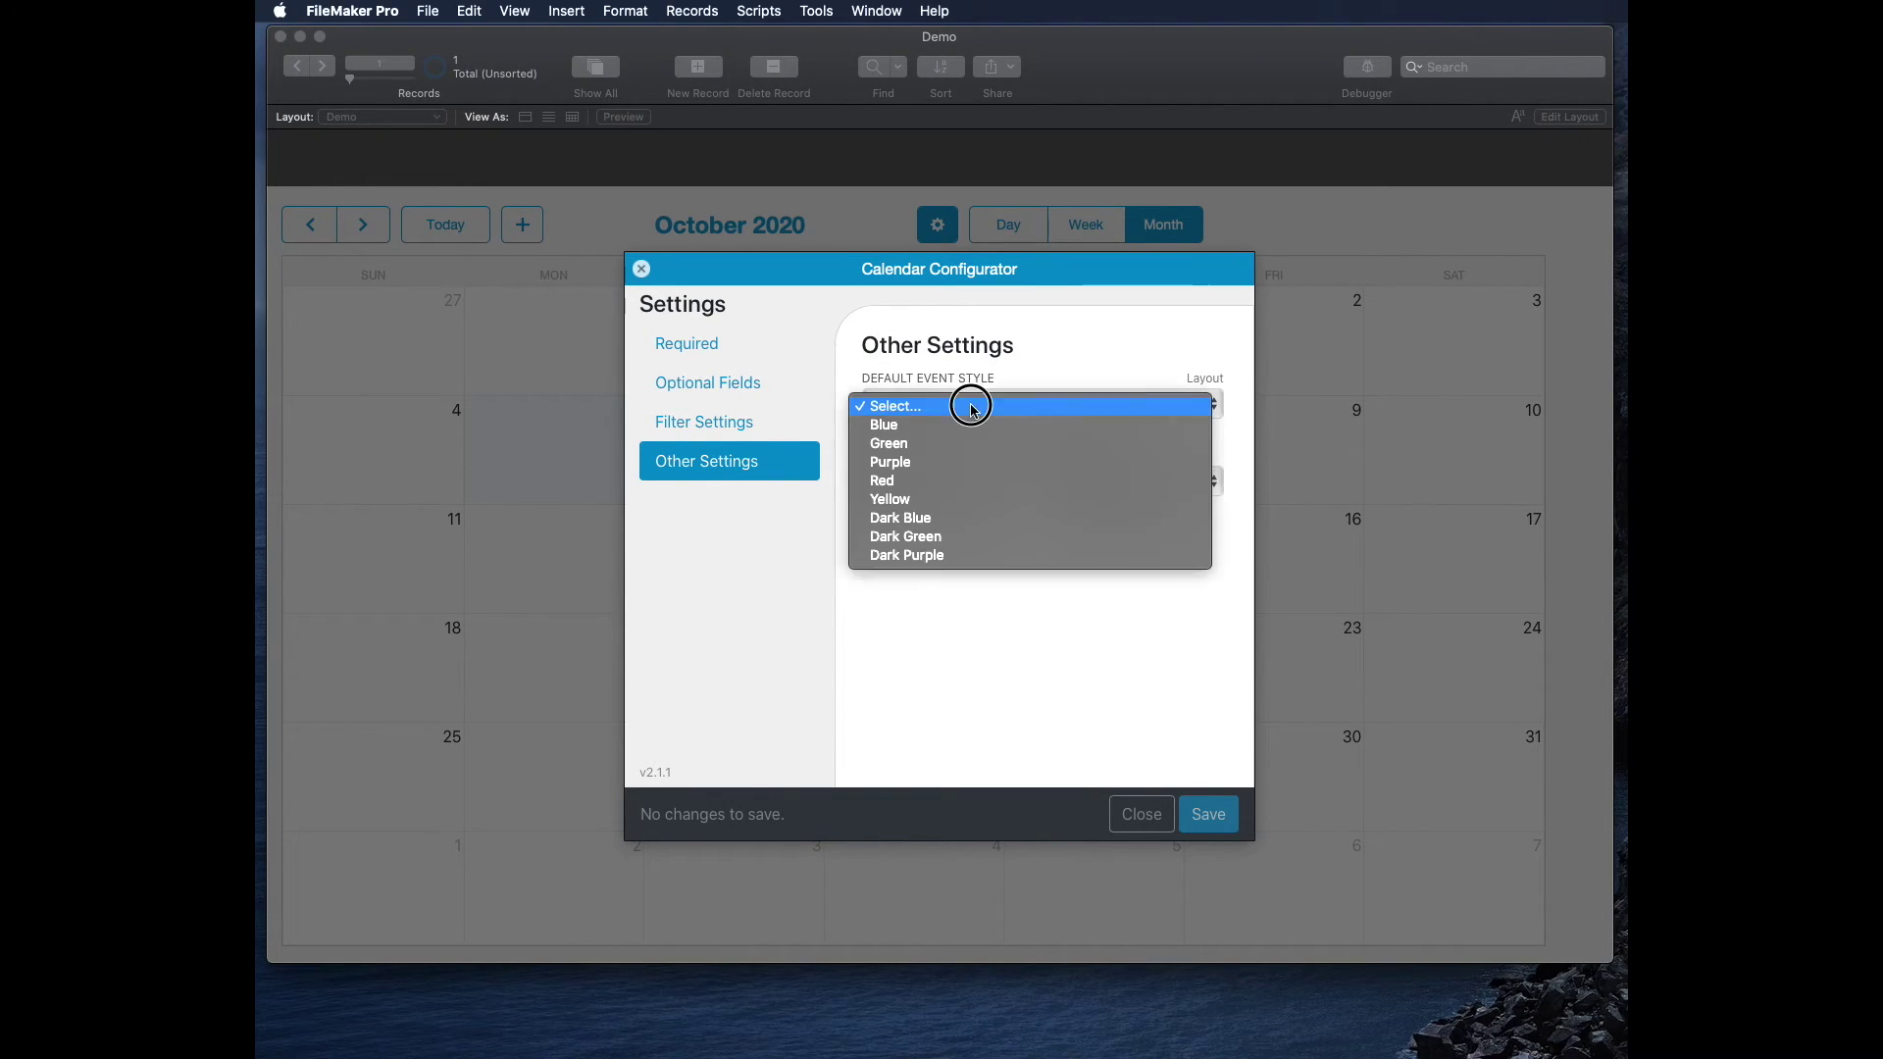
click(967, 422)
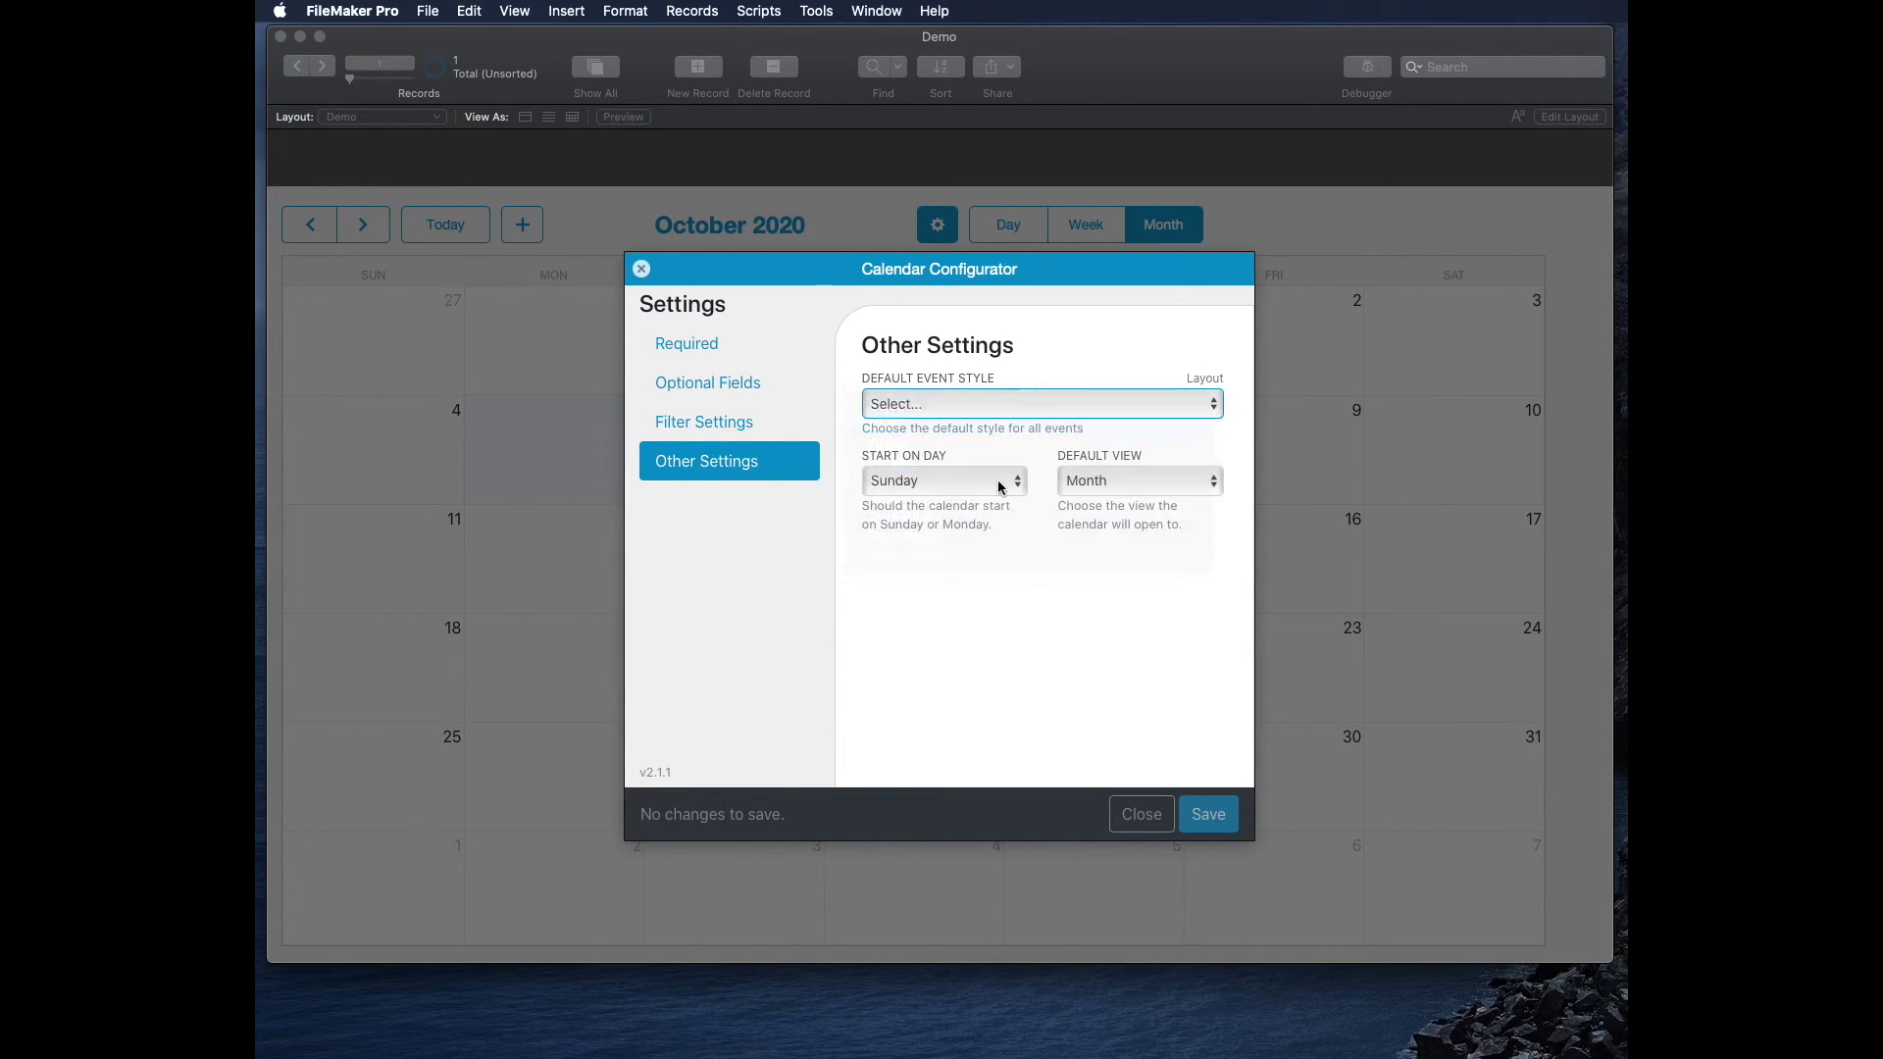
click(958, 473)
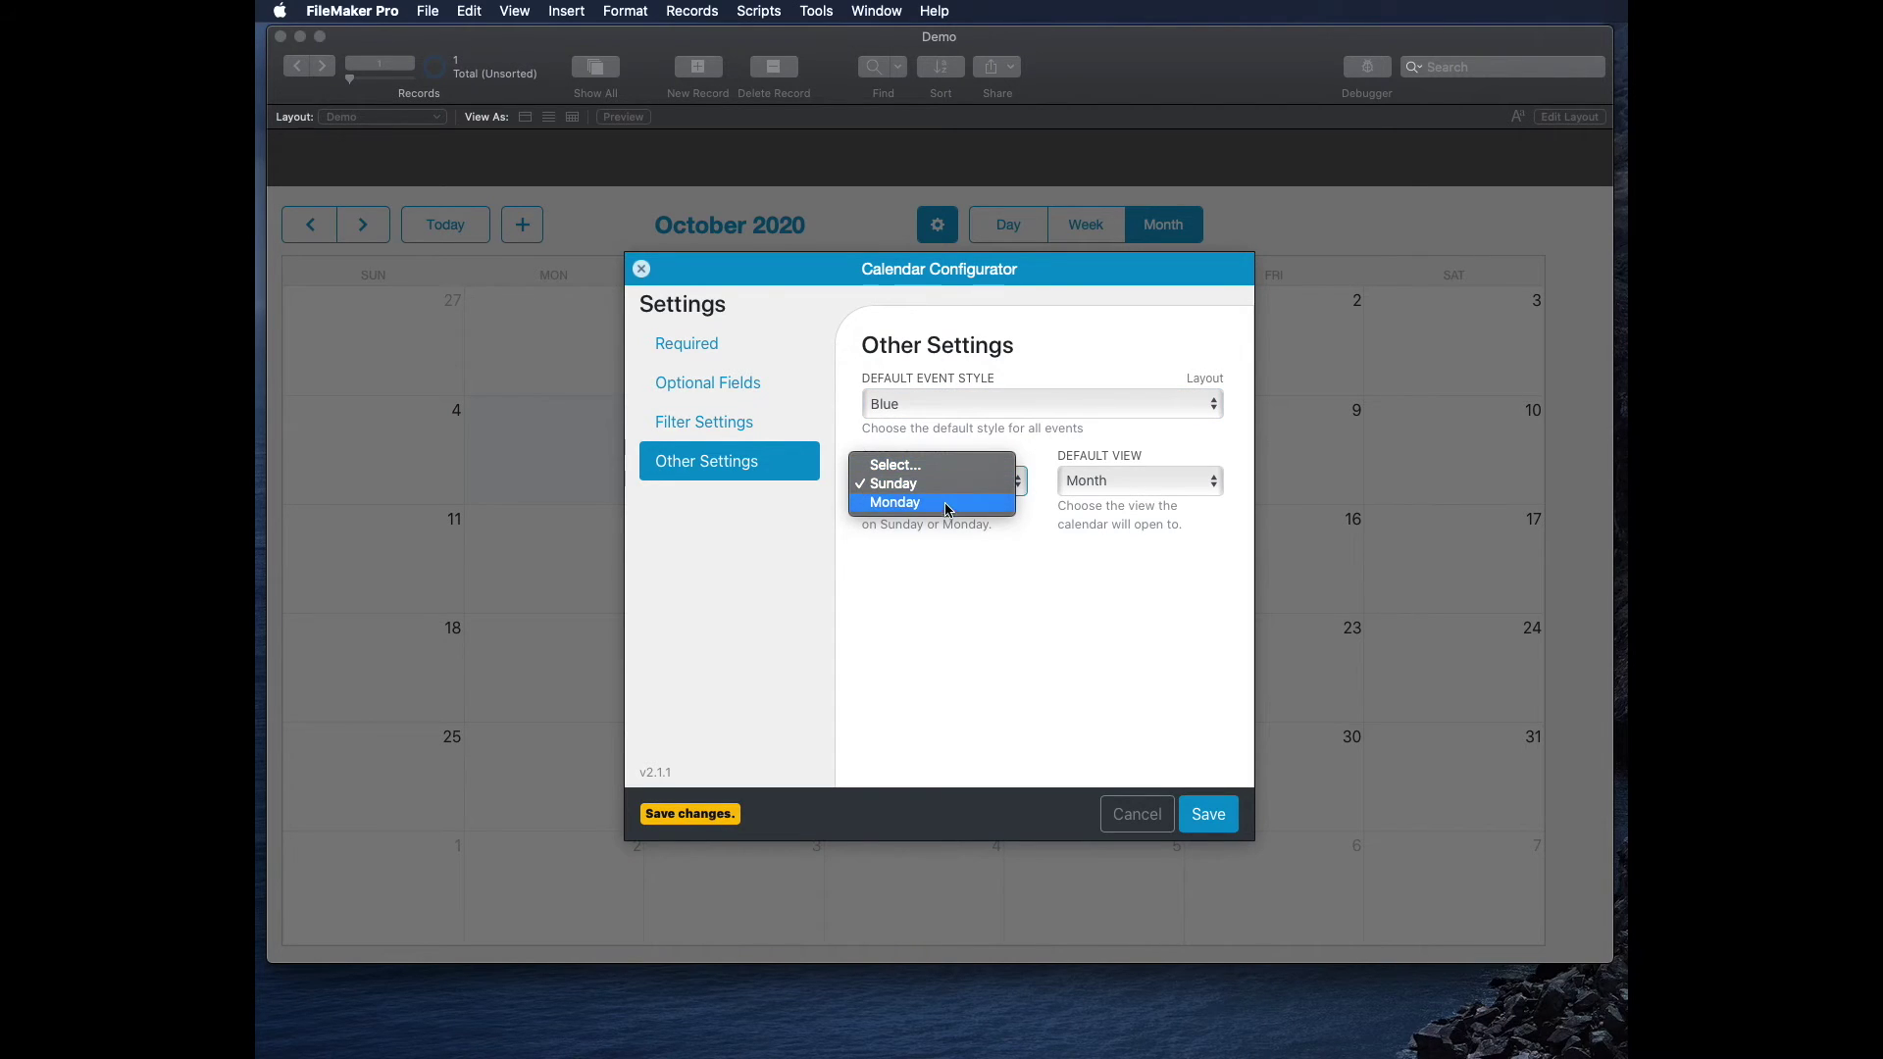
click(934, 502)
click(1137, 480)
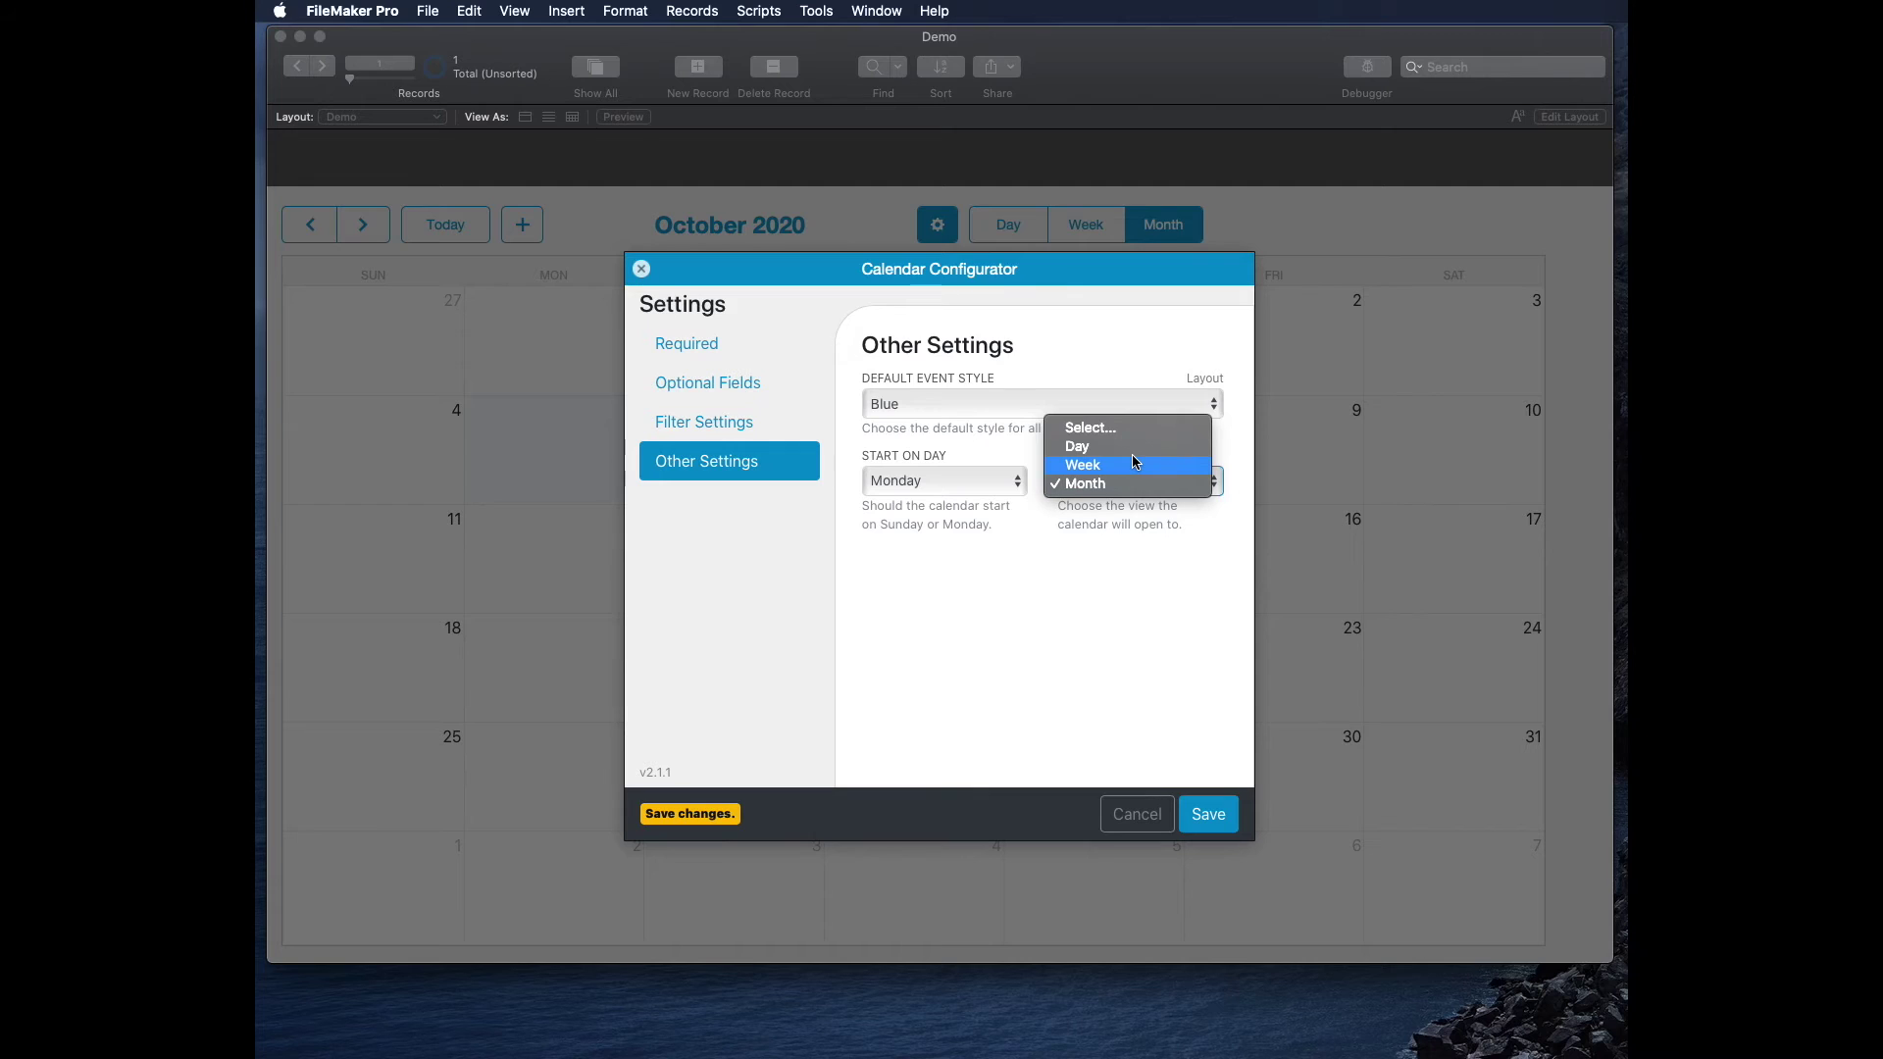
click(1116, 559)
click(1208, 817)
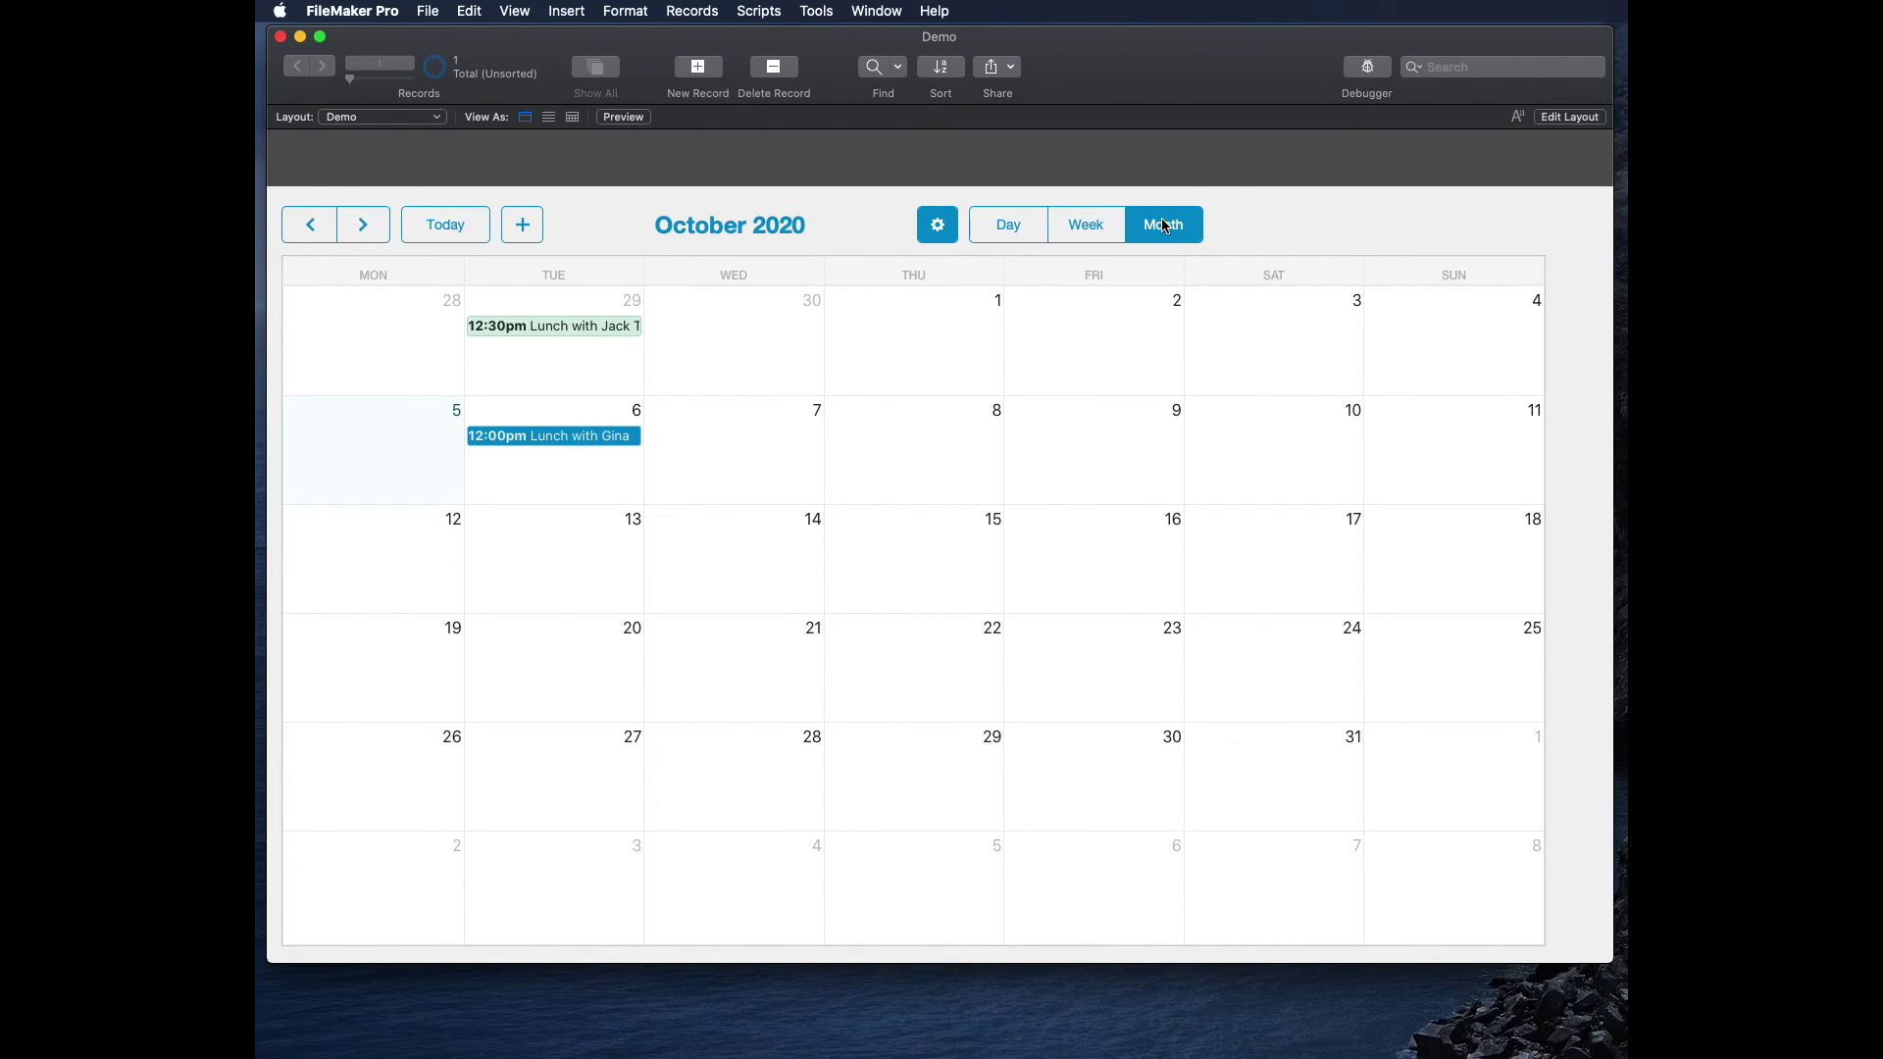
In week view, extend Lunch with Gina to end at 2:00pm
click(1107, 228)
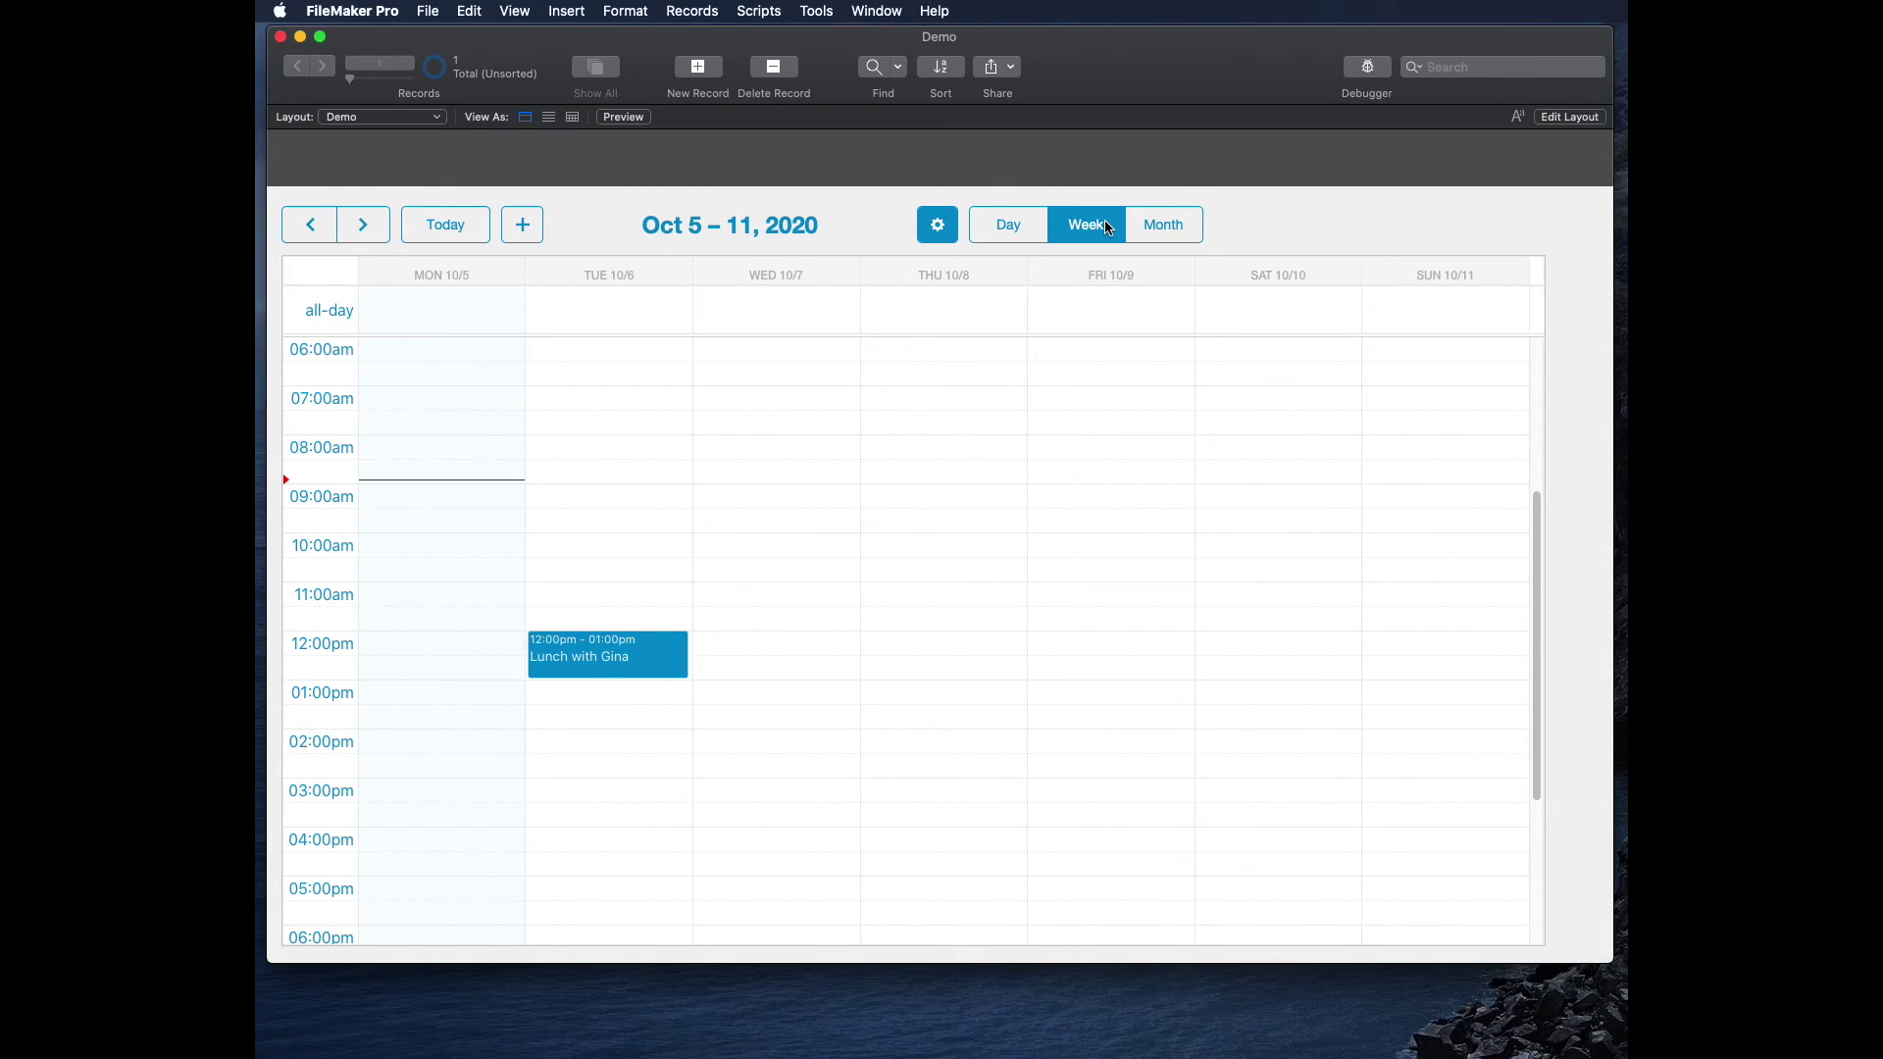
mouse_move(608, 655)
mouse_down()
mouse_move(609, 614)
mouse_move(630, 610)
mouse_move(638, 659)
mouse_up()
drag(602, 679, 605, 722)
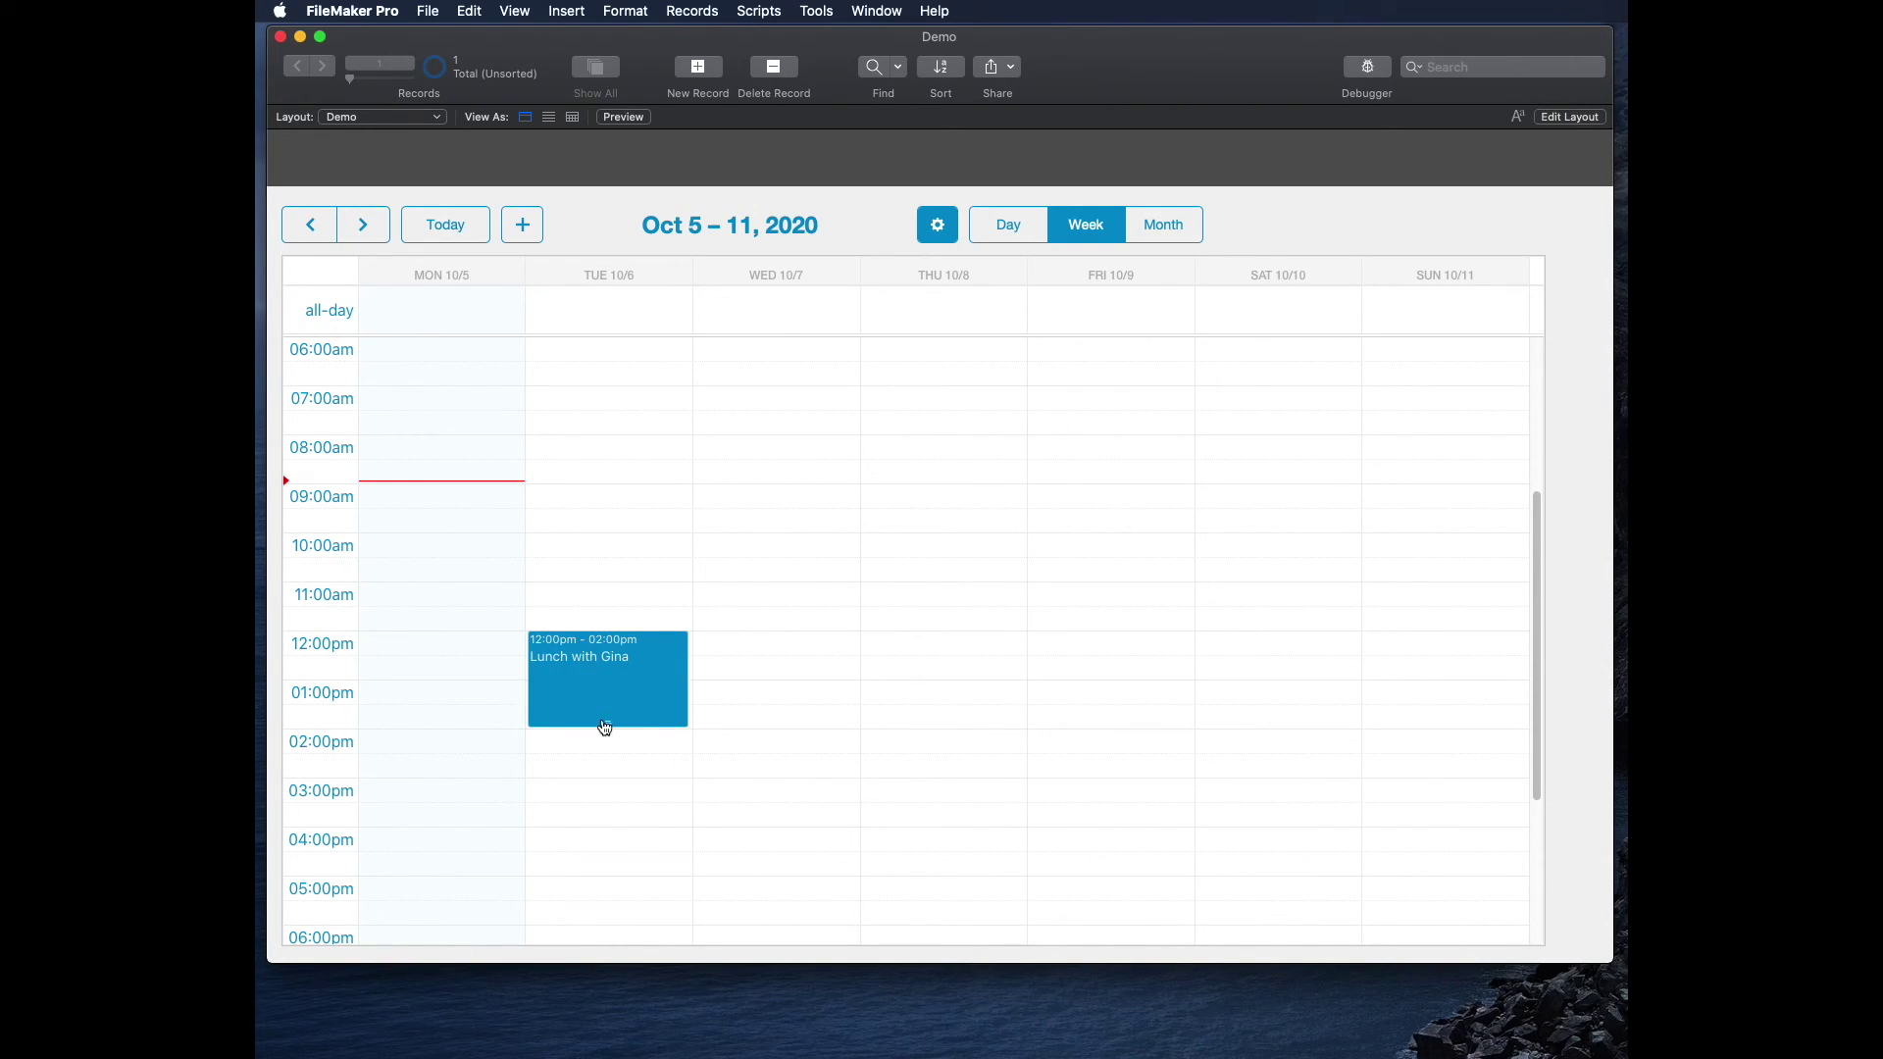
Show October 6 alone in the single-day view
click(1021, 225)
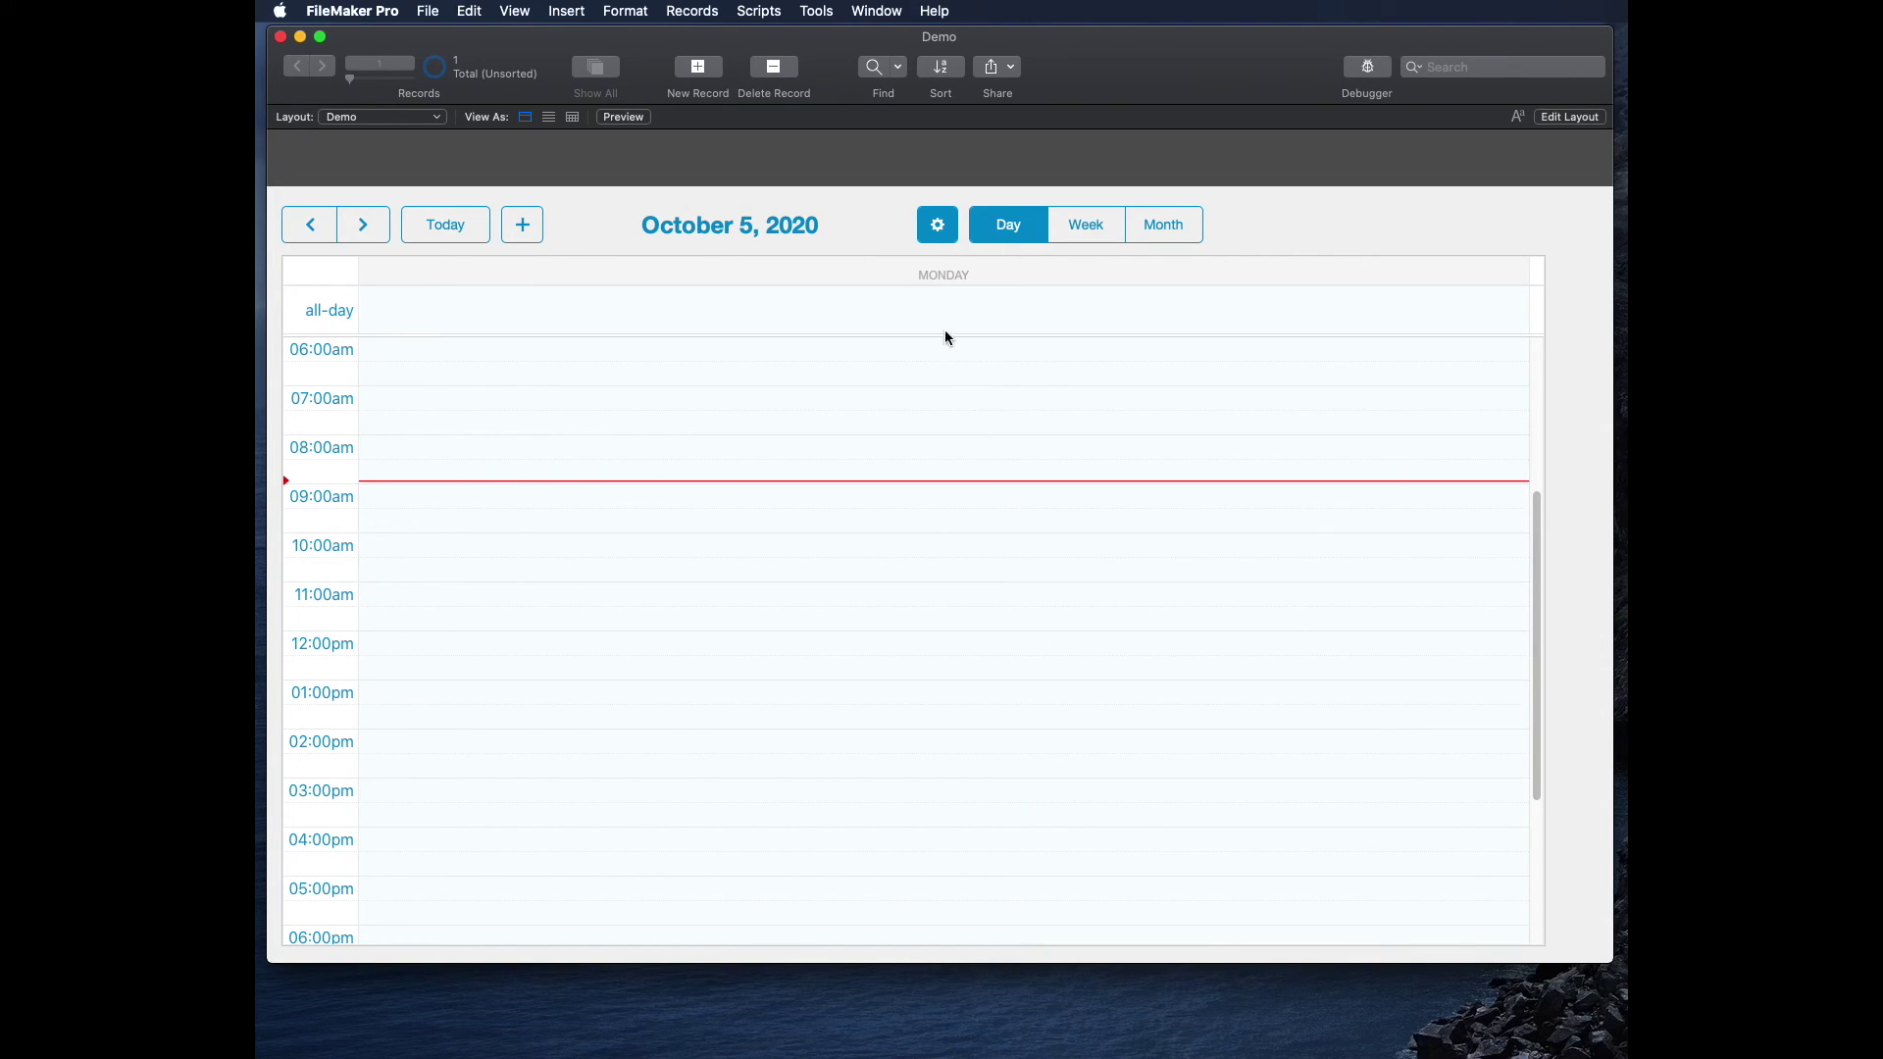
click(362, 224)
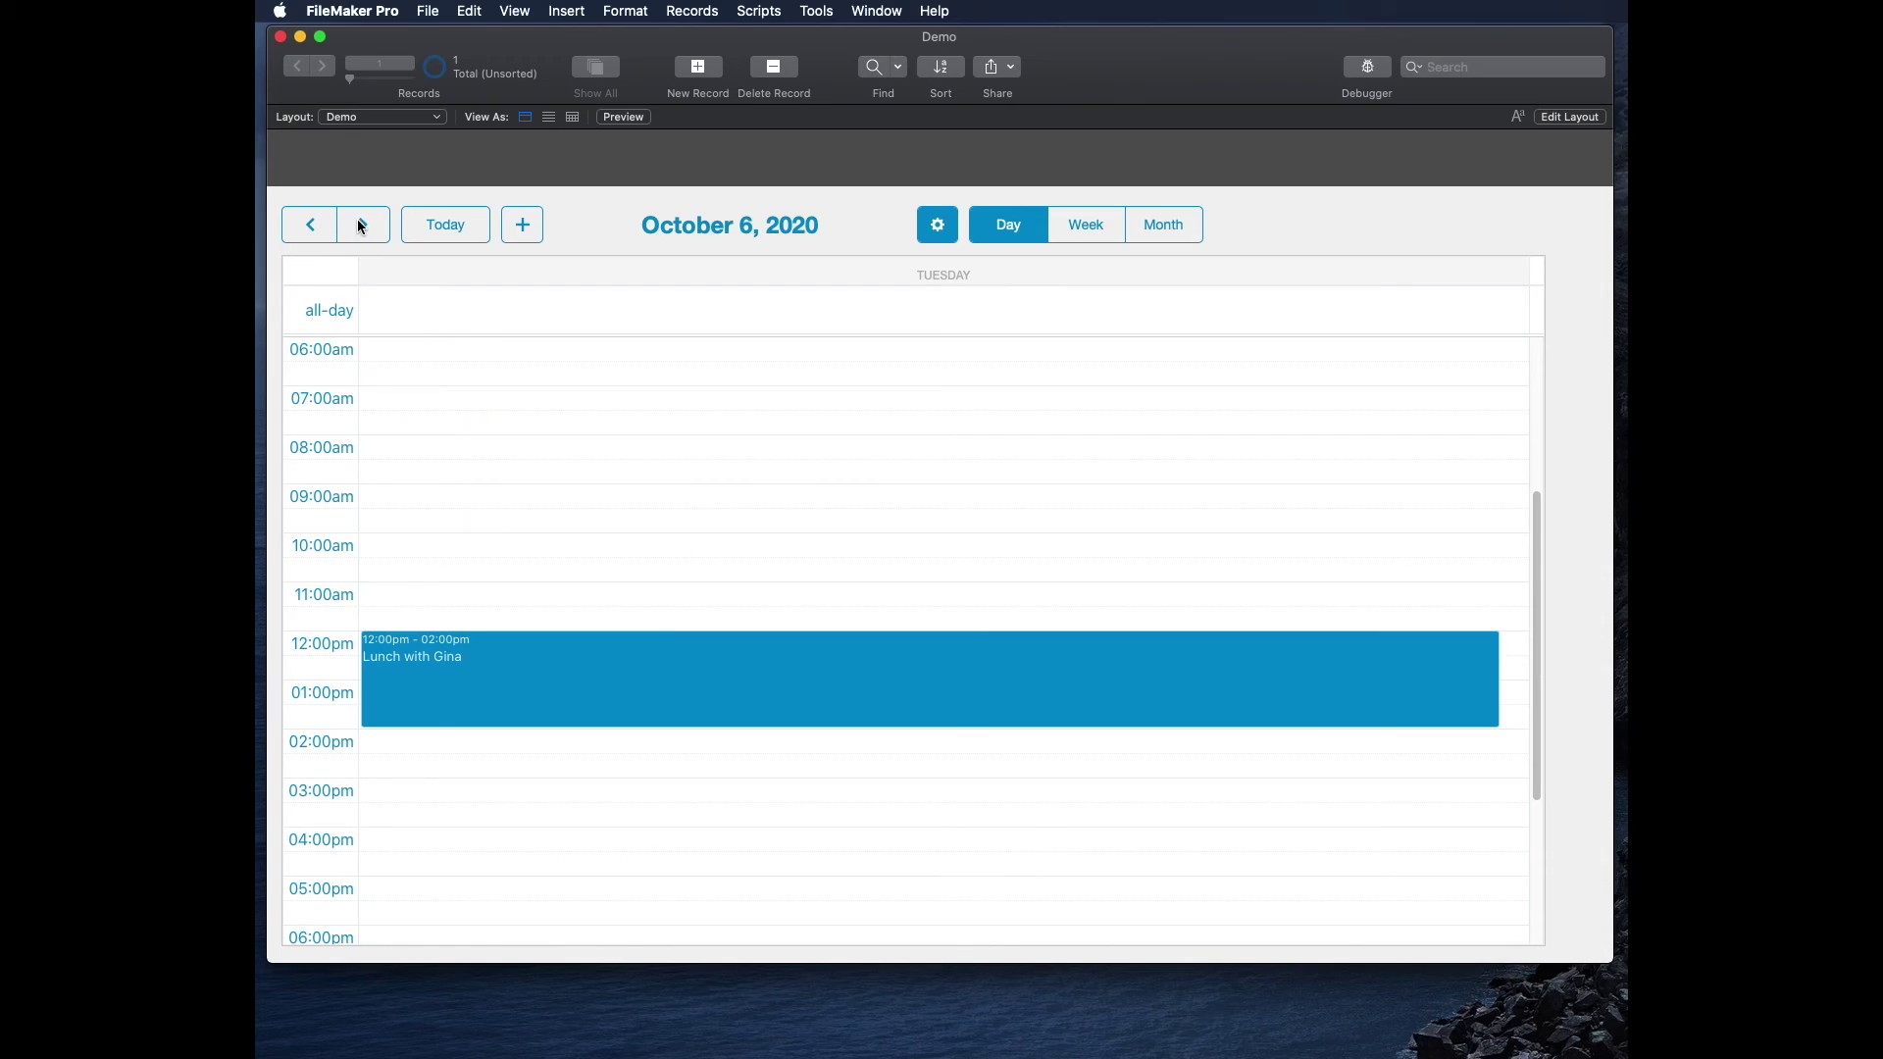
click(361, 226)
click(310, 226)
Create a purple 'Status Meeting' event from 3:00 to 5:00pm on October 6, then view the week
drag(483, 785, 508, 864)
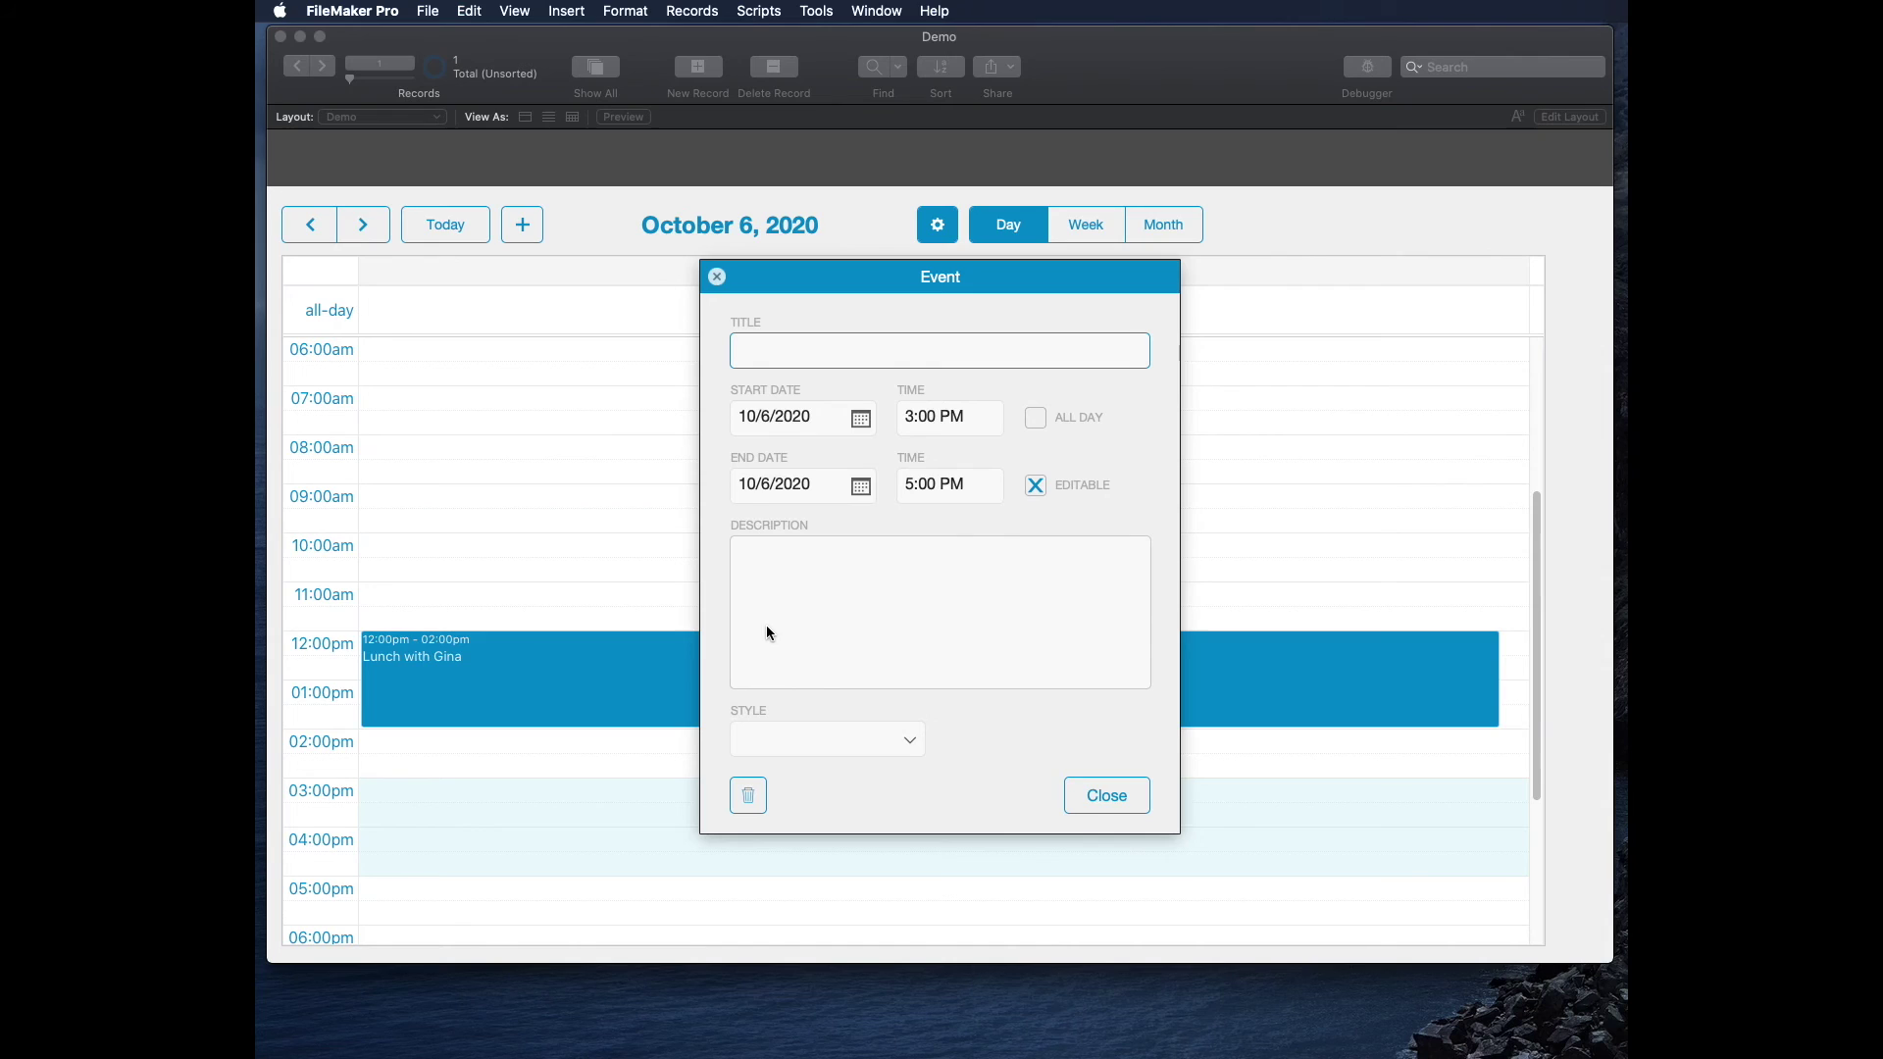
text(Status Meeting)
click(875, 746)
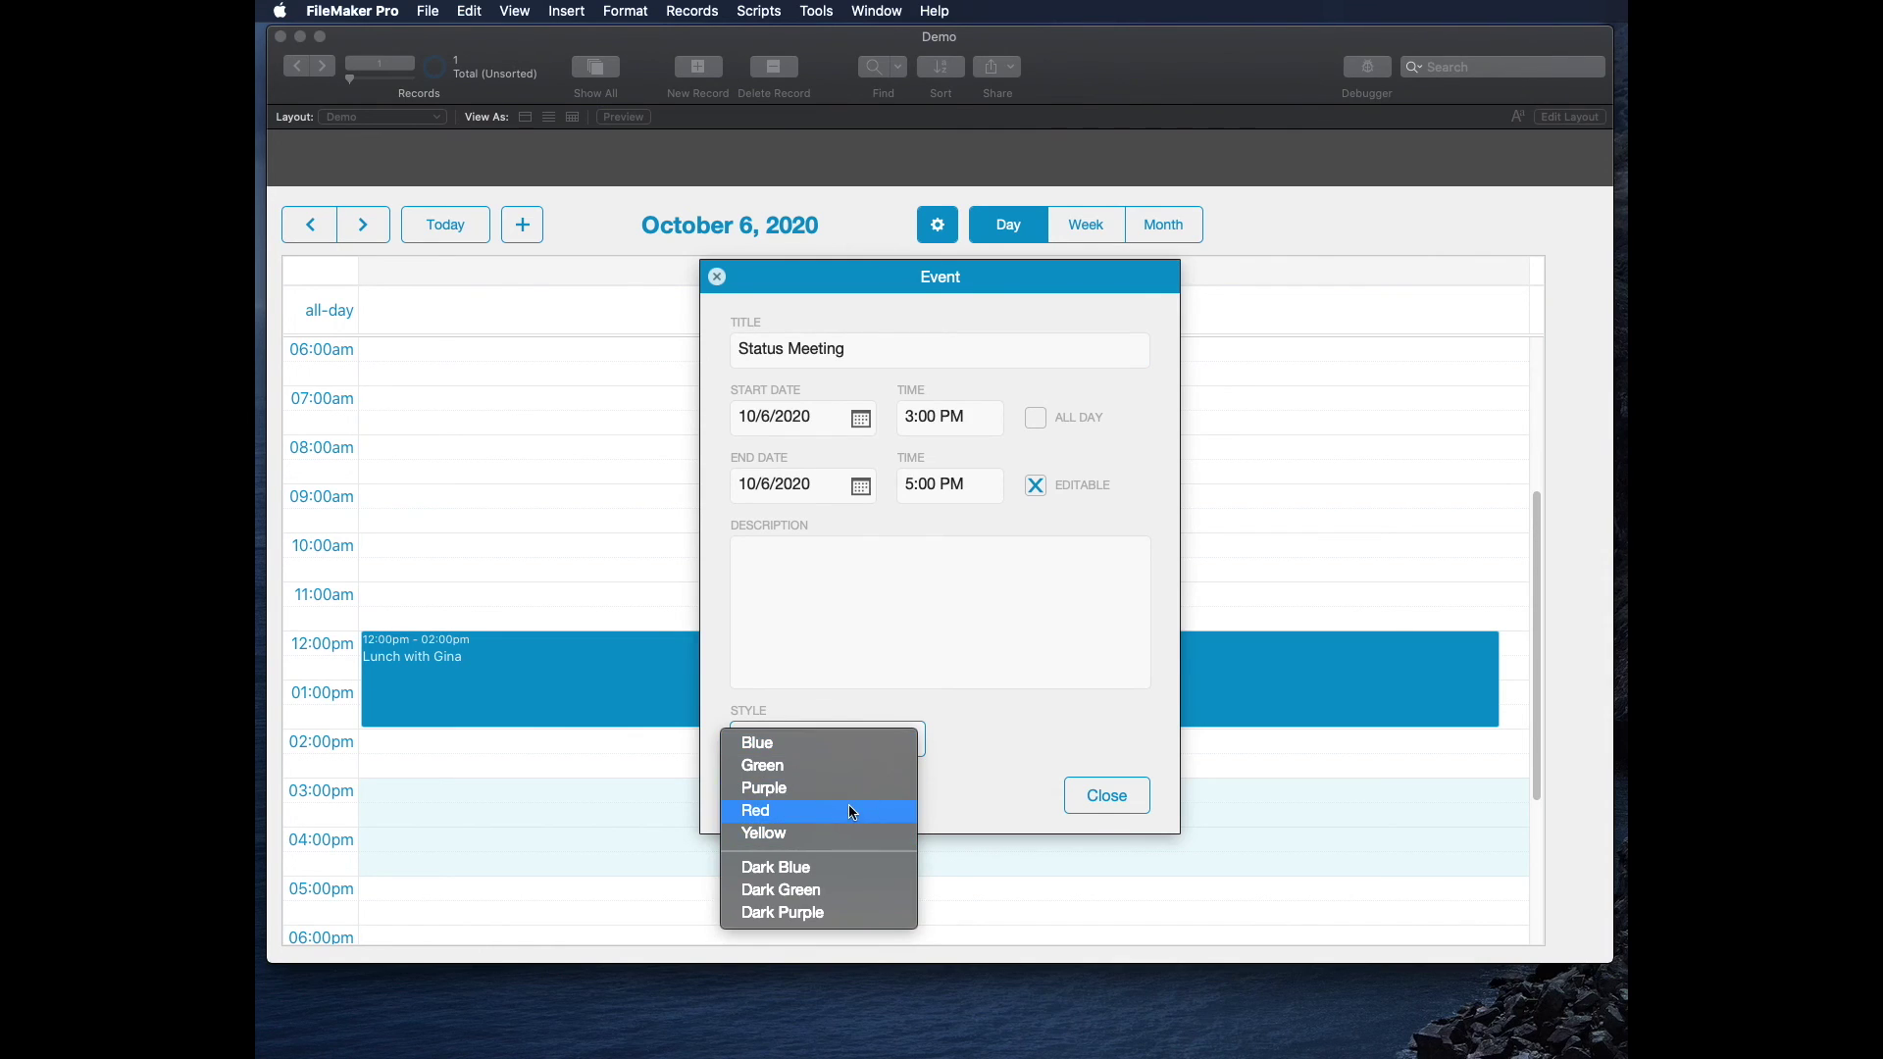
click(898, 789)
click(1100, 800)
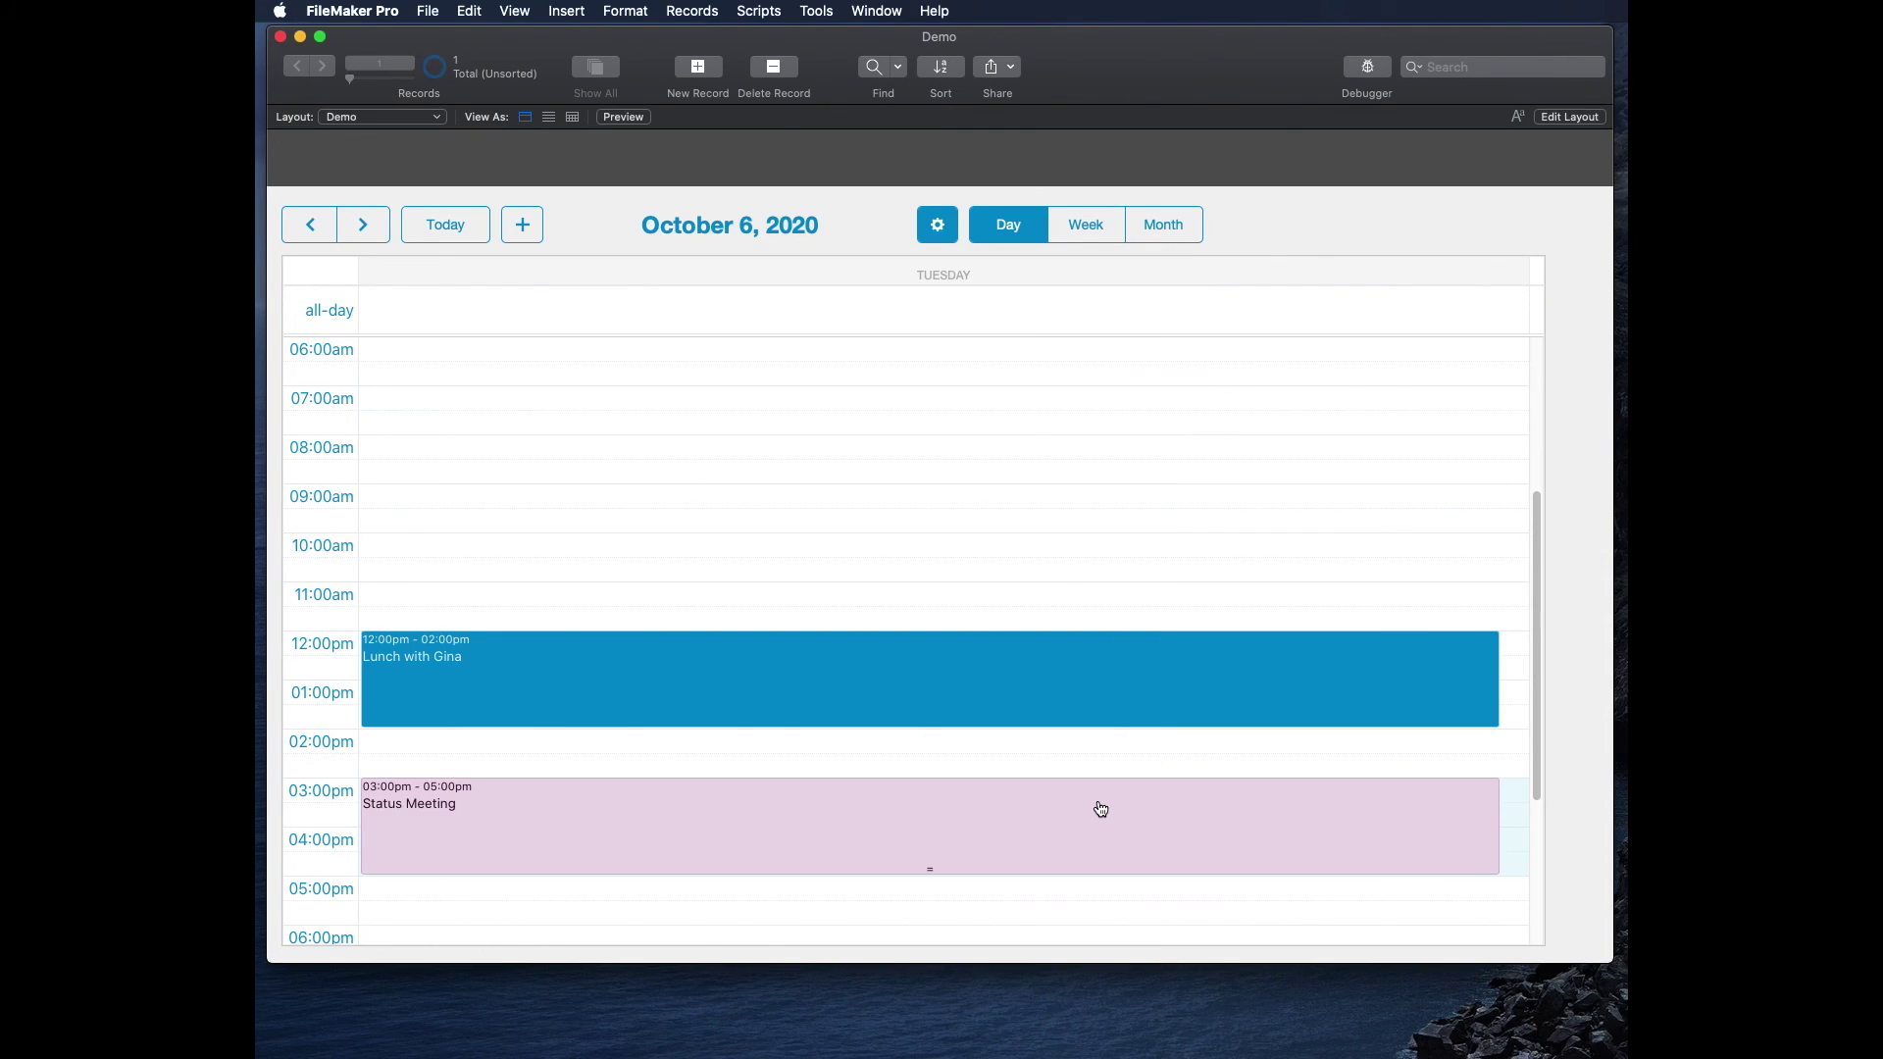
click(1075, 231)
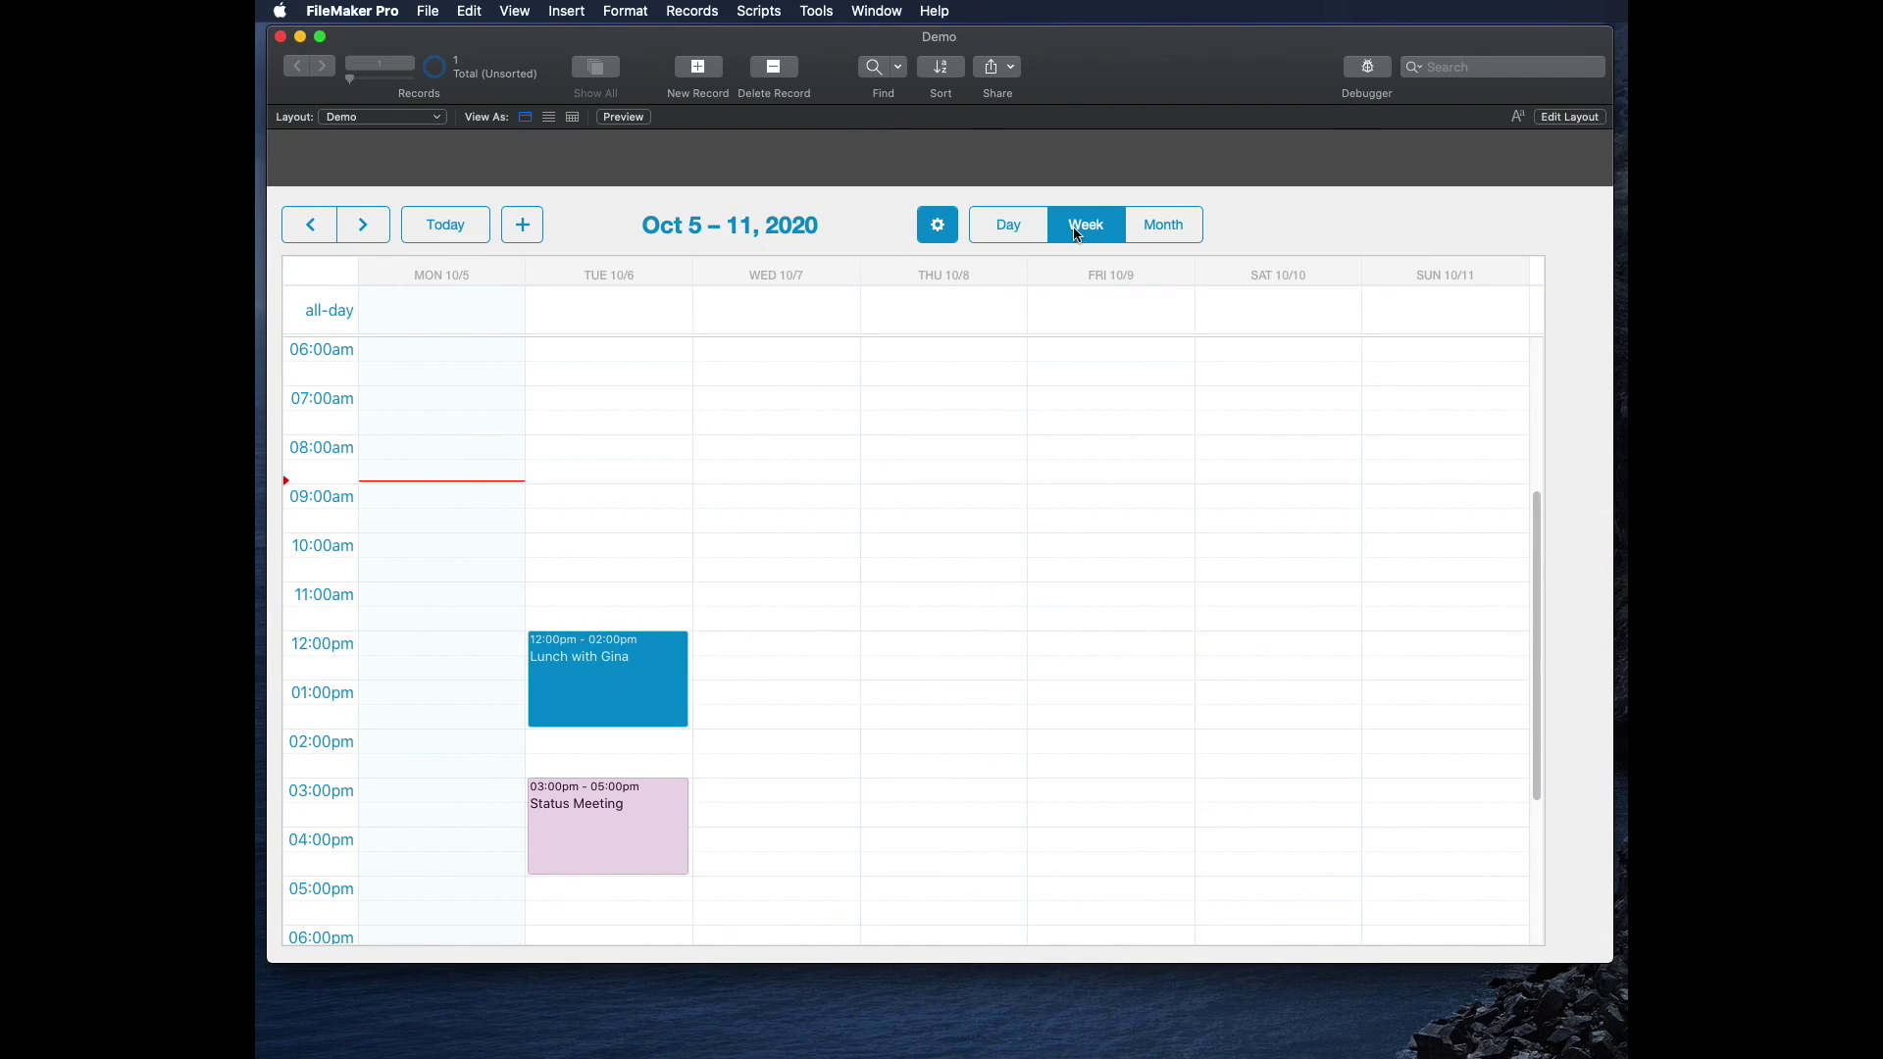